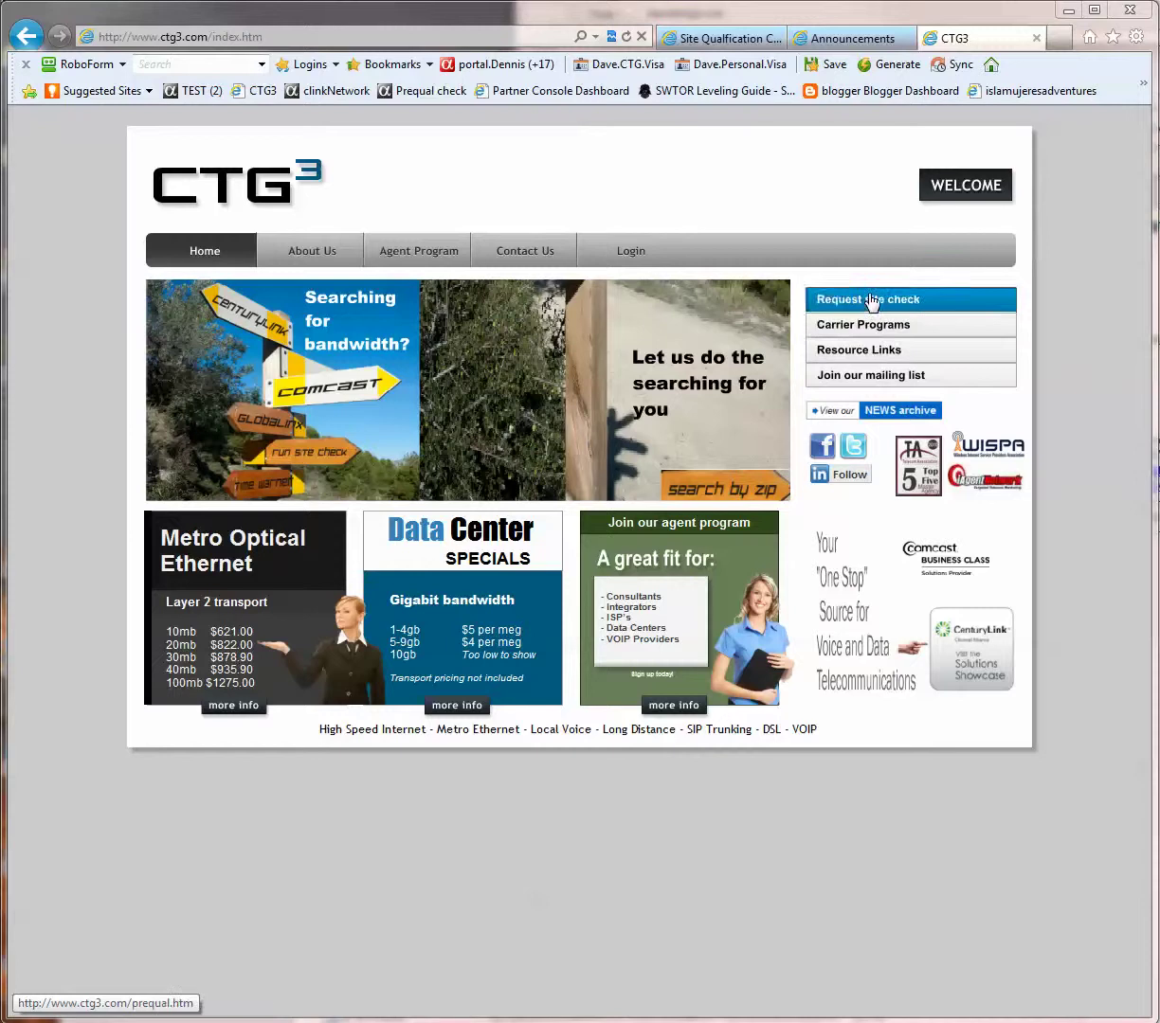
pyautogui.click(237, 42)
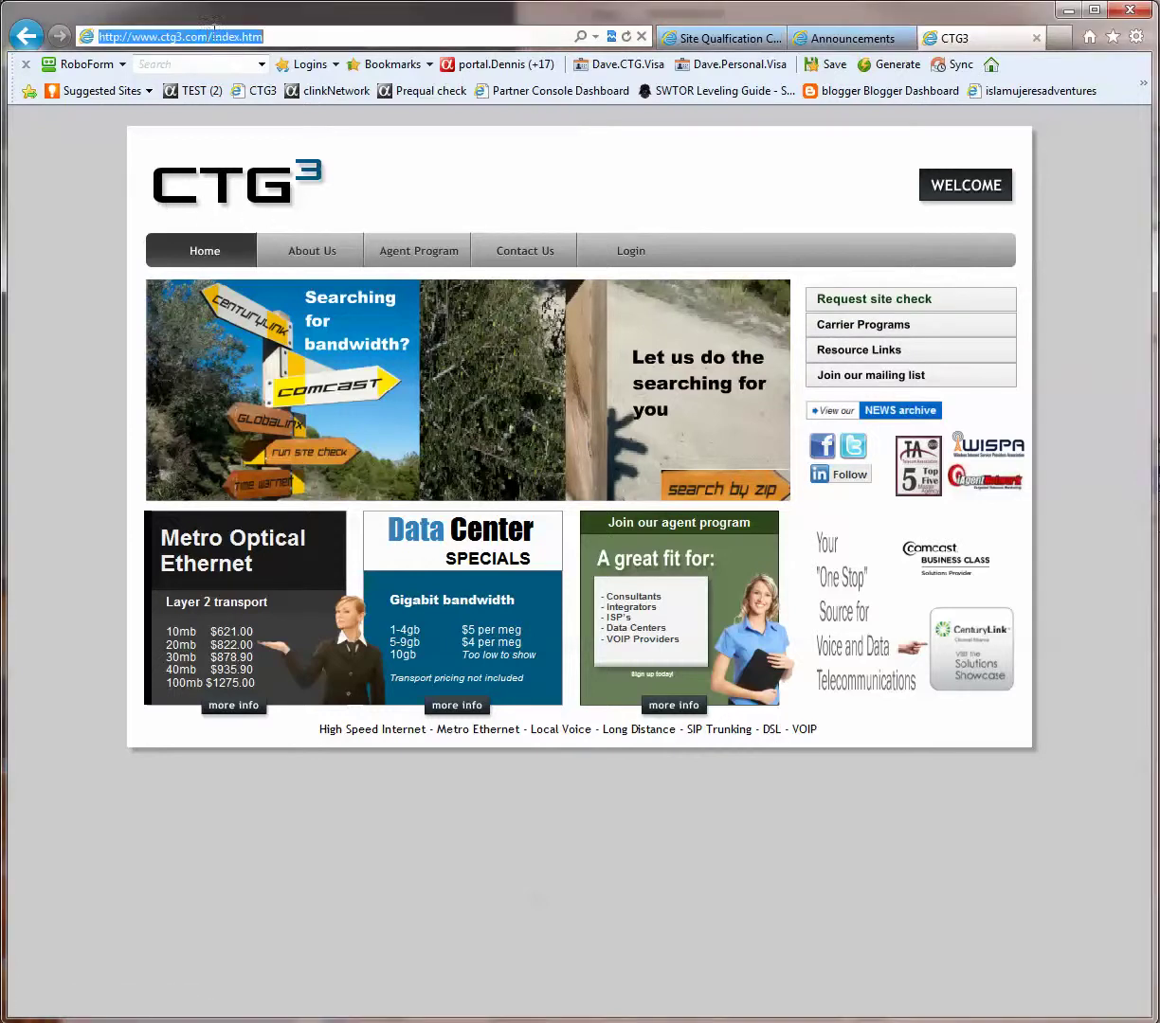
pyautogui.moveTo(208, 36); pyautogui.dragTo(453, 36)
pyautogui.press('BackSpace')
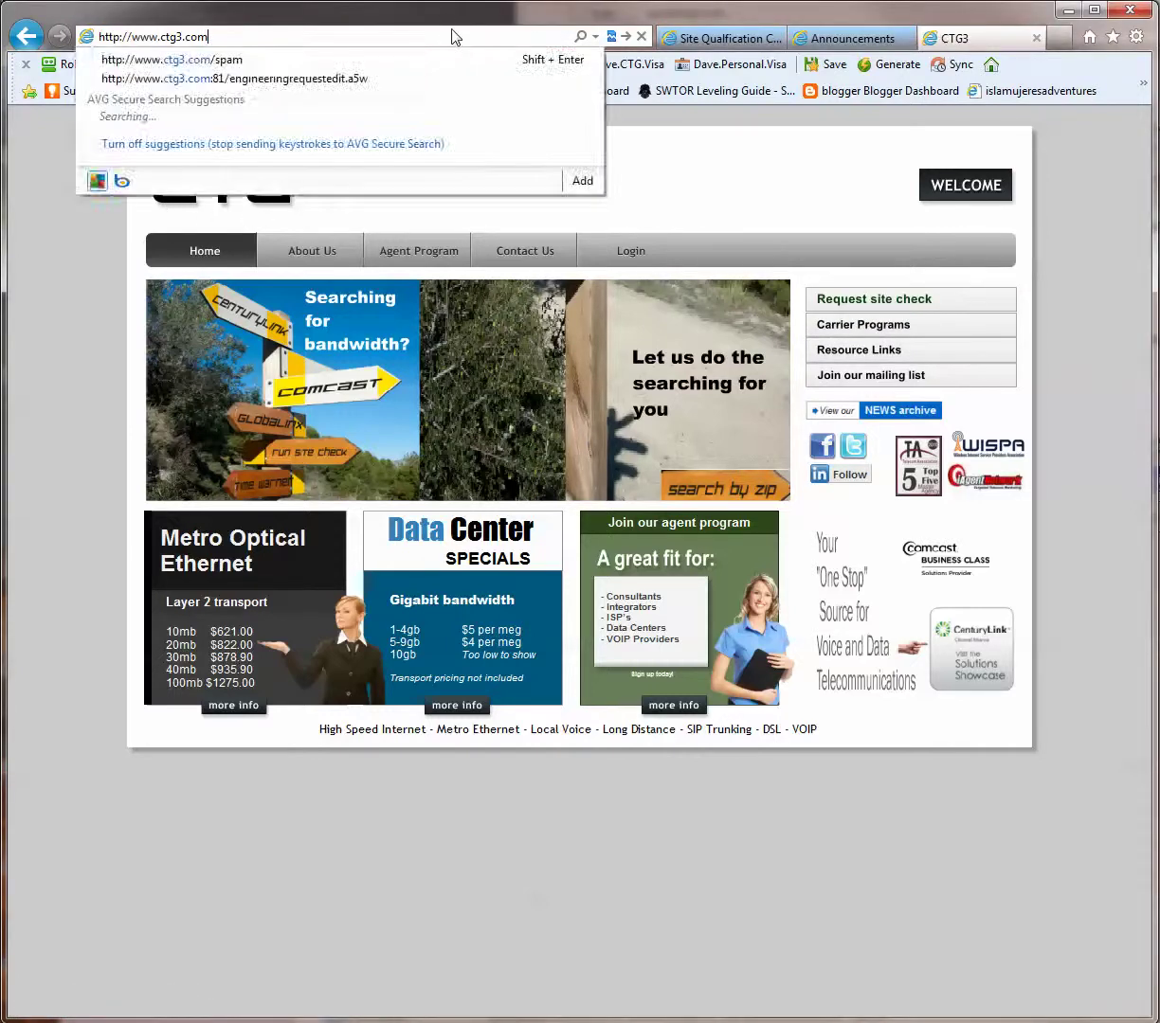
pyautogui.press('Return')
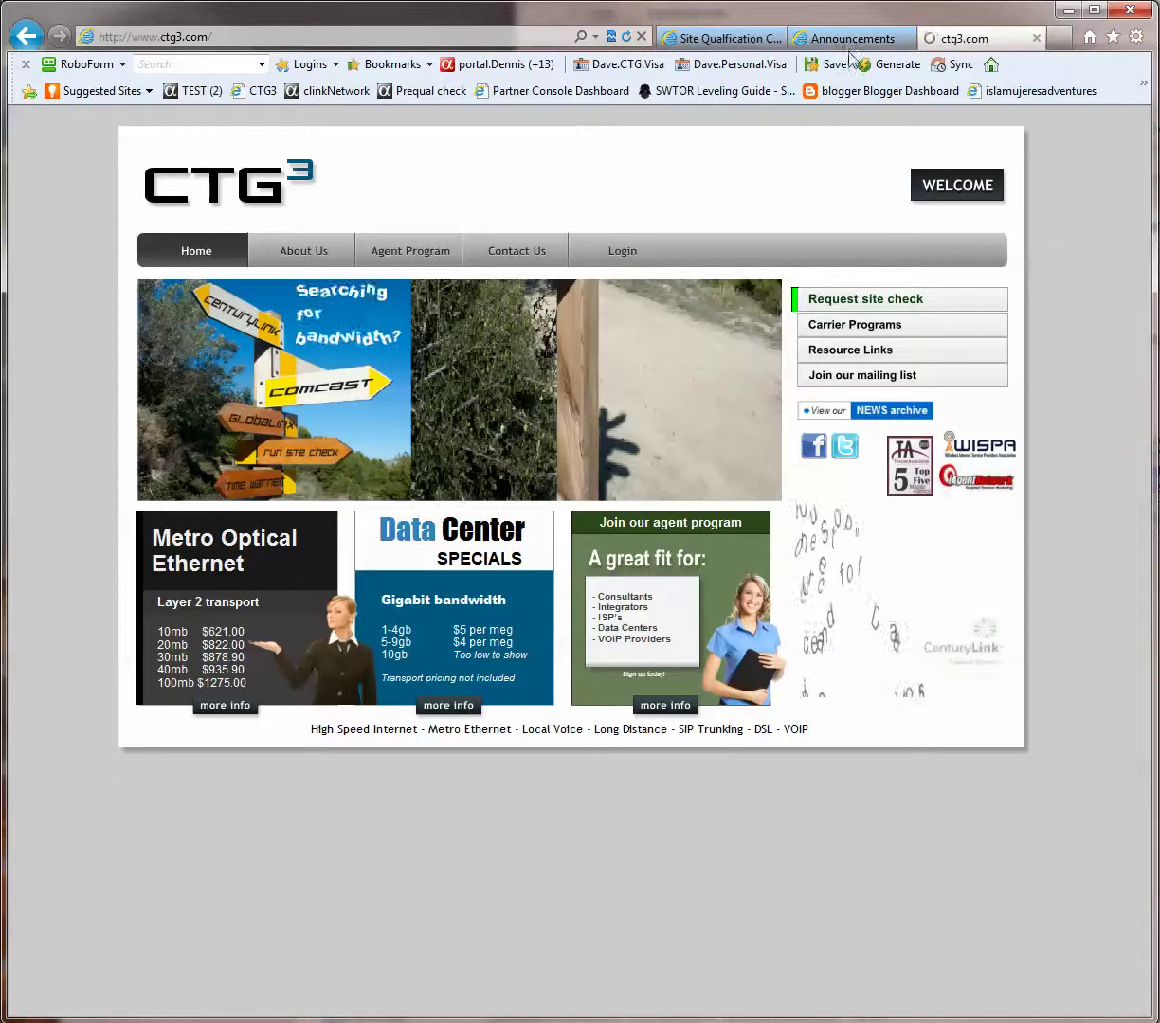
pyautogui.click(822, 303)
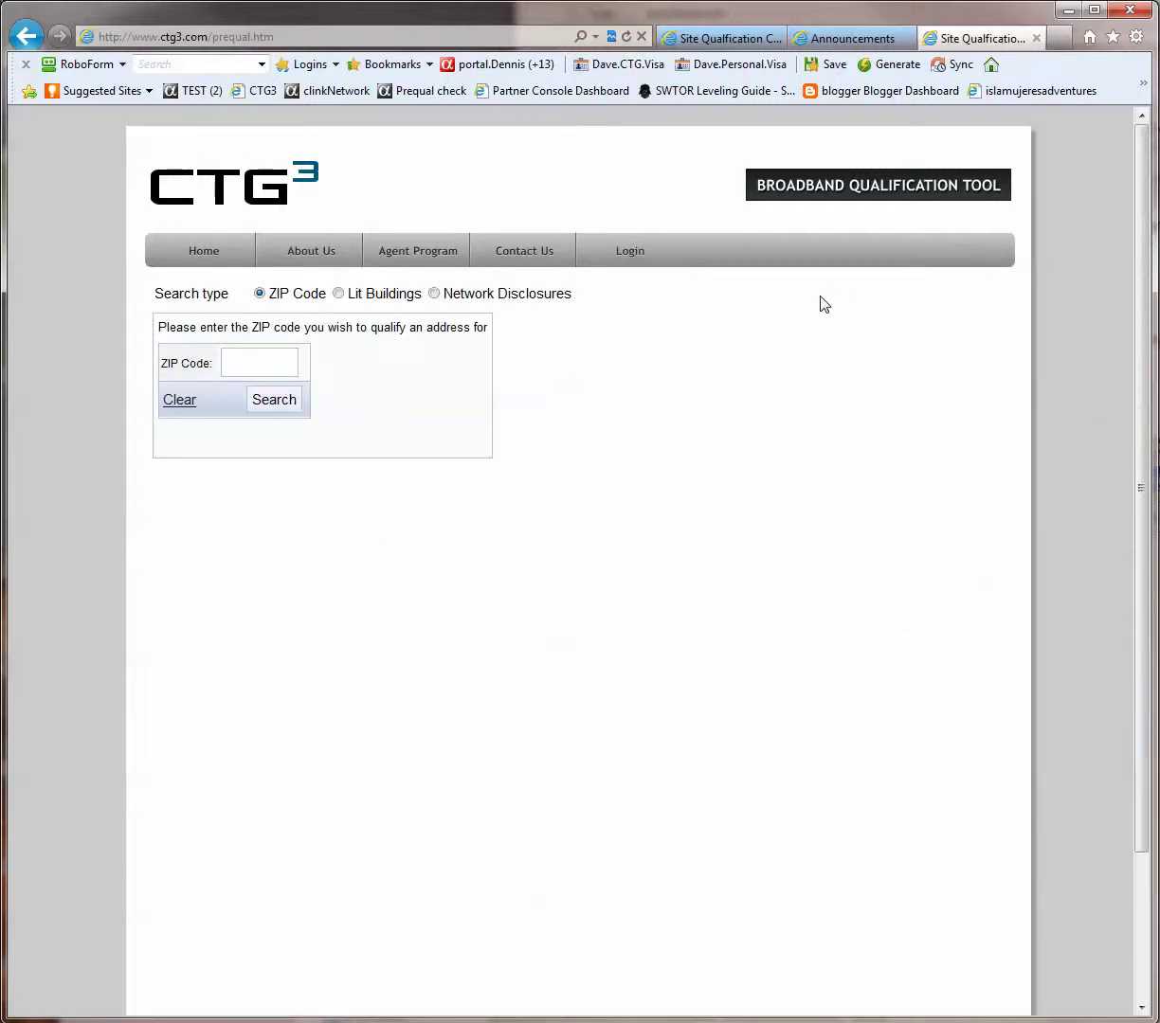
# Search for carriers in ZIP code 98121, view the area on the map, and return to the carrier list.
pyautogui.click(285, 364)
pyautogui.write('98121')
pyautogui.click(272, 402)
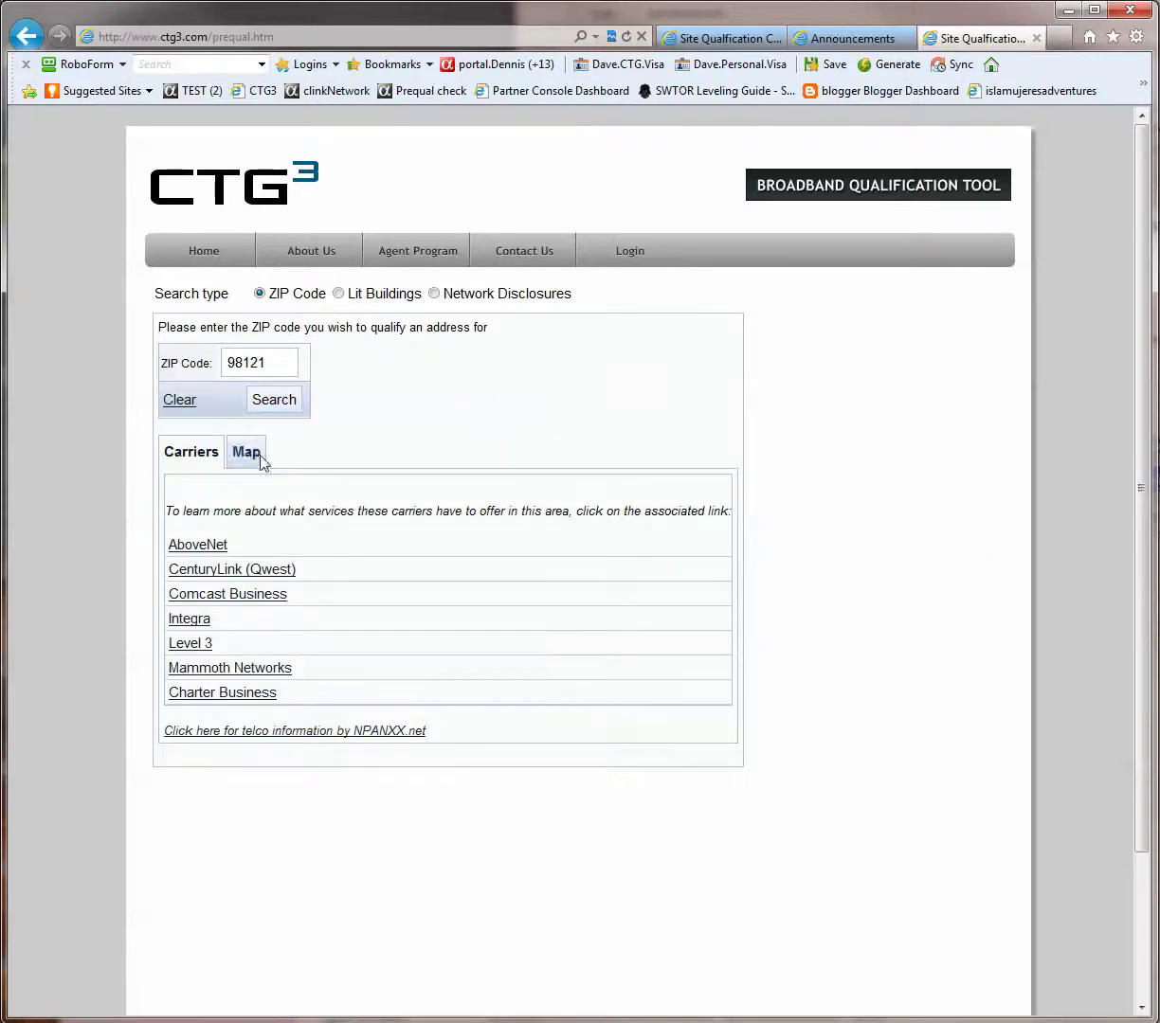
pyautogui.click(258, 459)
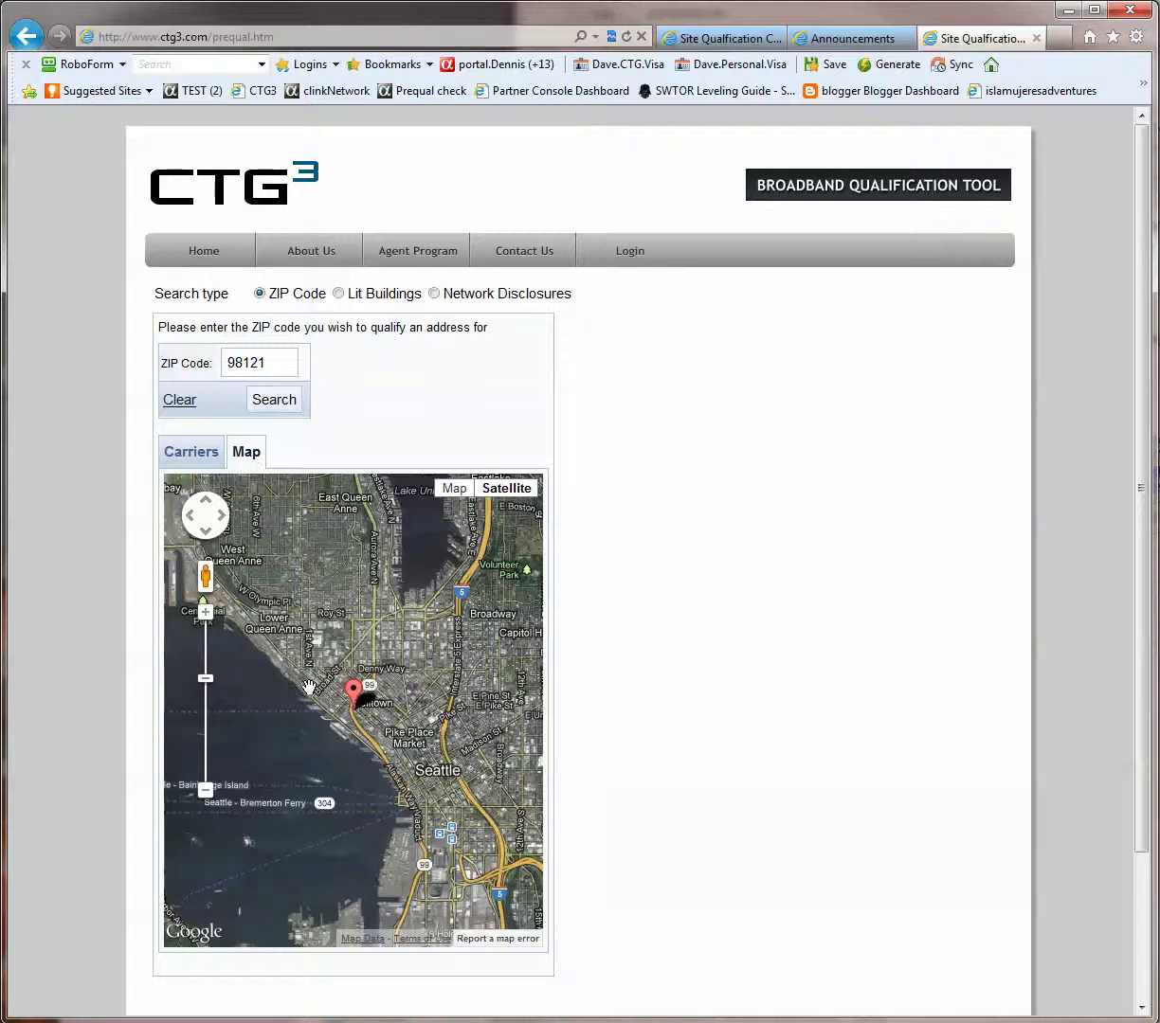
pyautogui.scroll(-1, 308, 684)
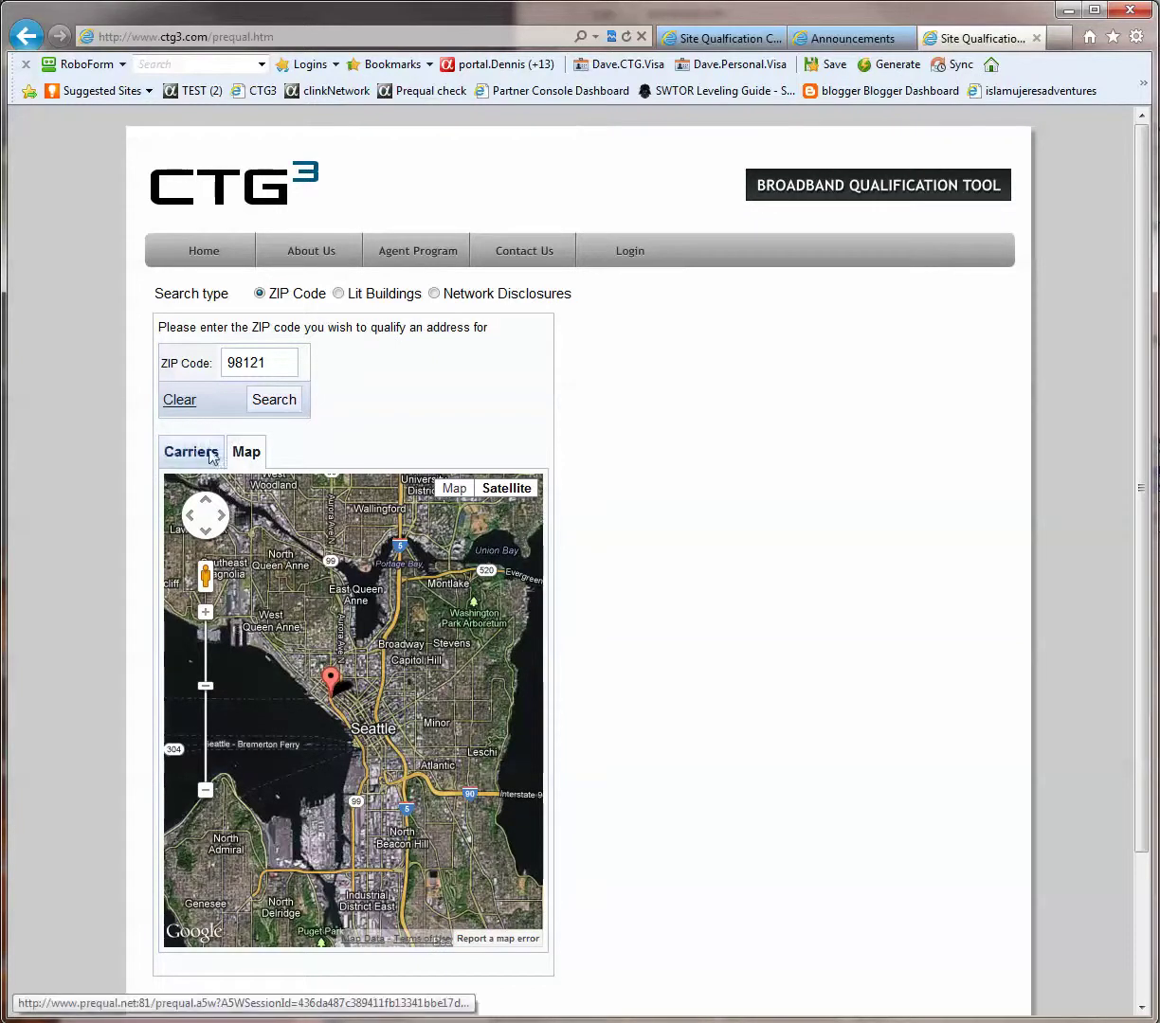
pyautogui.click(191, 448)
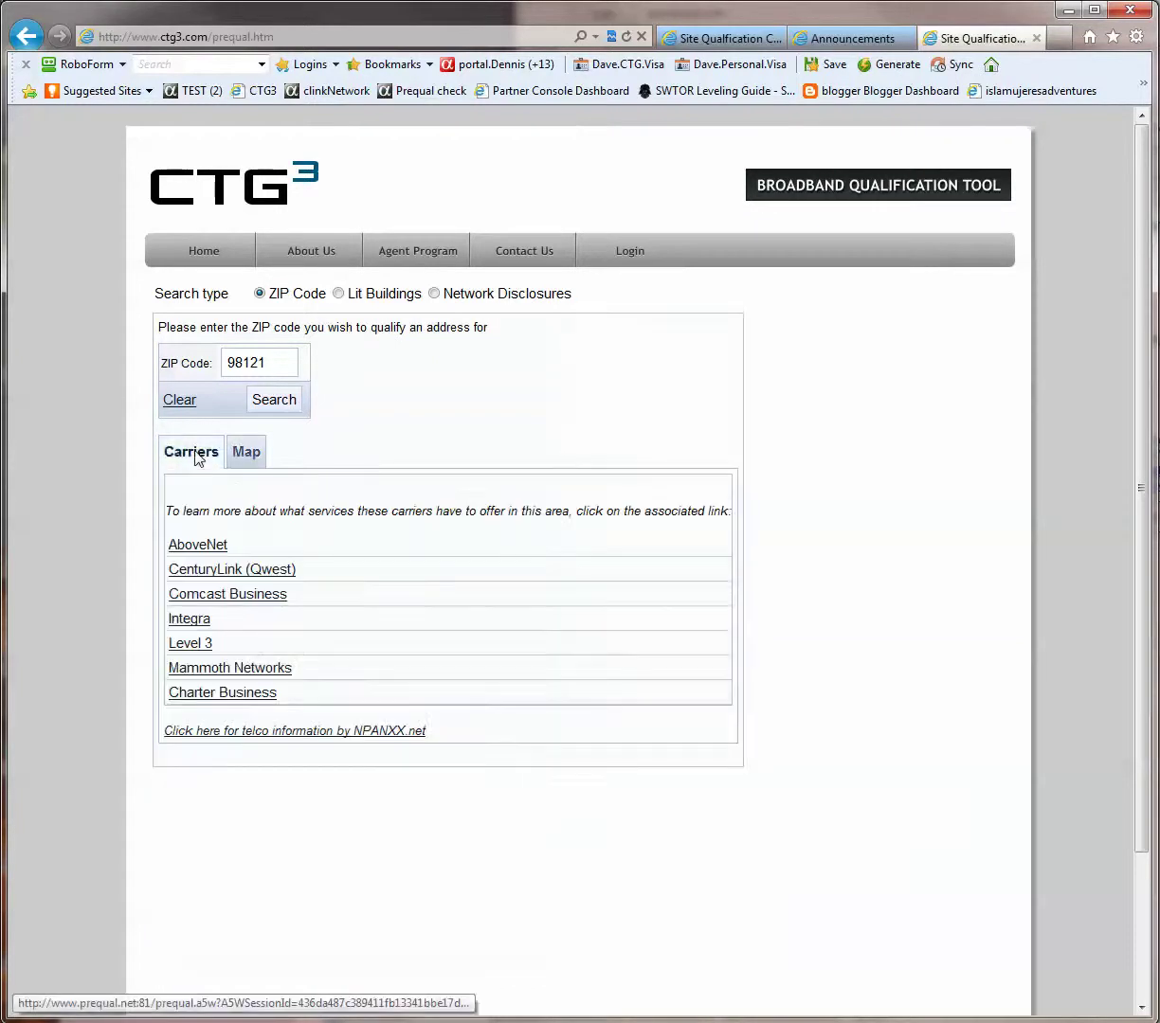
# Search ZIP code 98121 again, review the services CenturyLink (Qwest) offers there, and close the details.
pyautogui.click(197, 573)
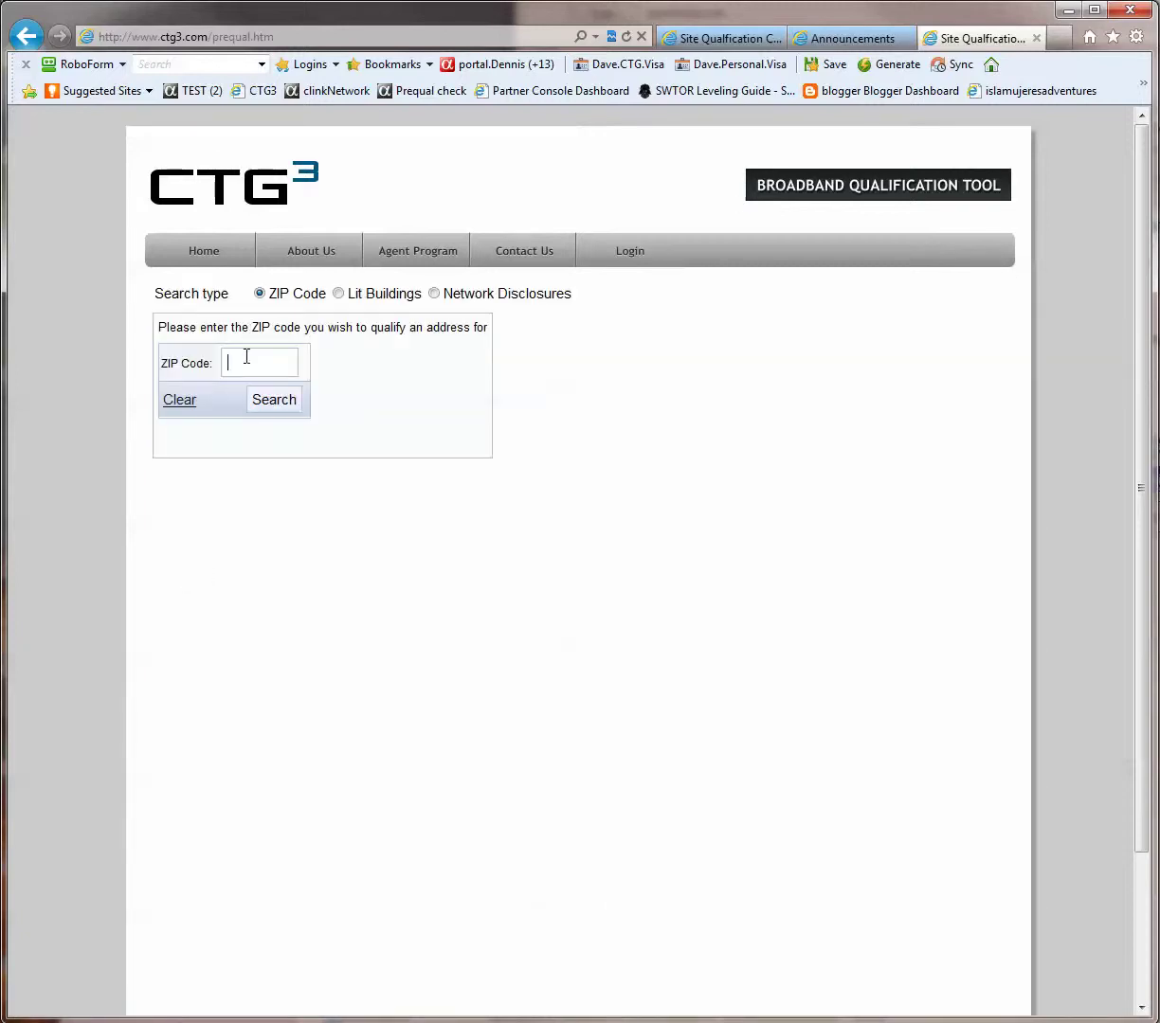
pyautogui.click(248, 362)
pyautogui.write('98121')
pyautogui.click(272, 400)
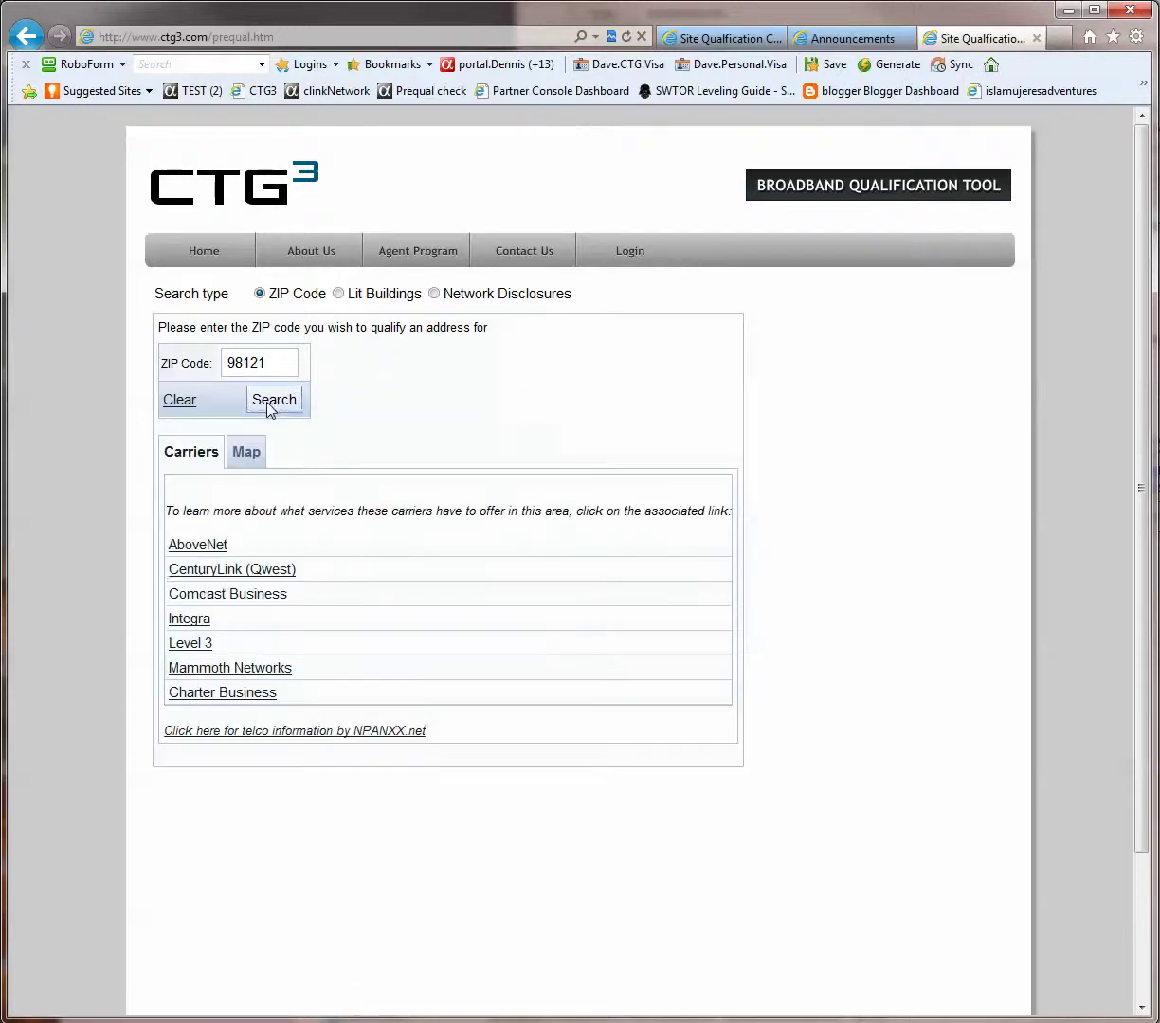
pyautogui.click(200, 575)
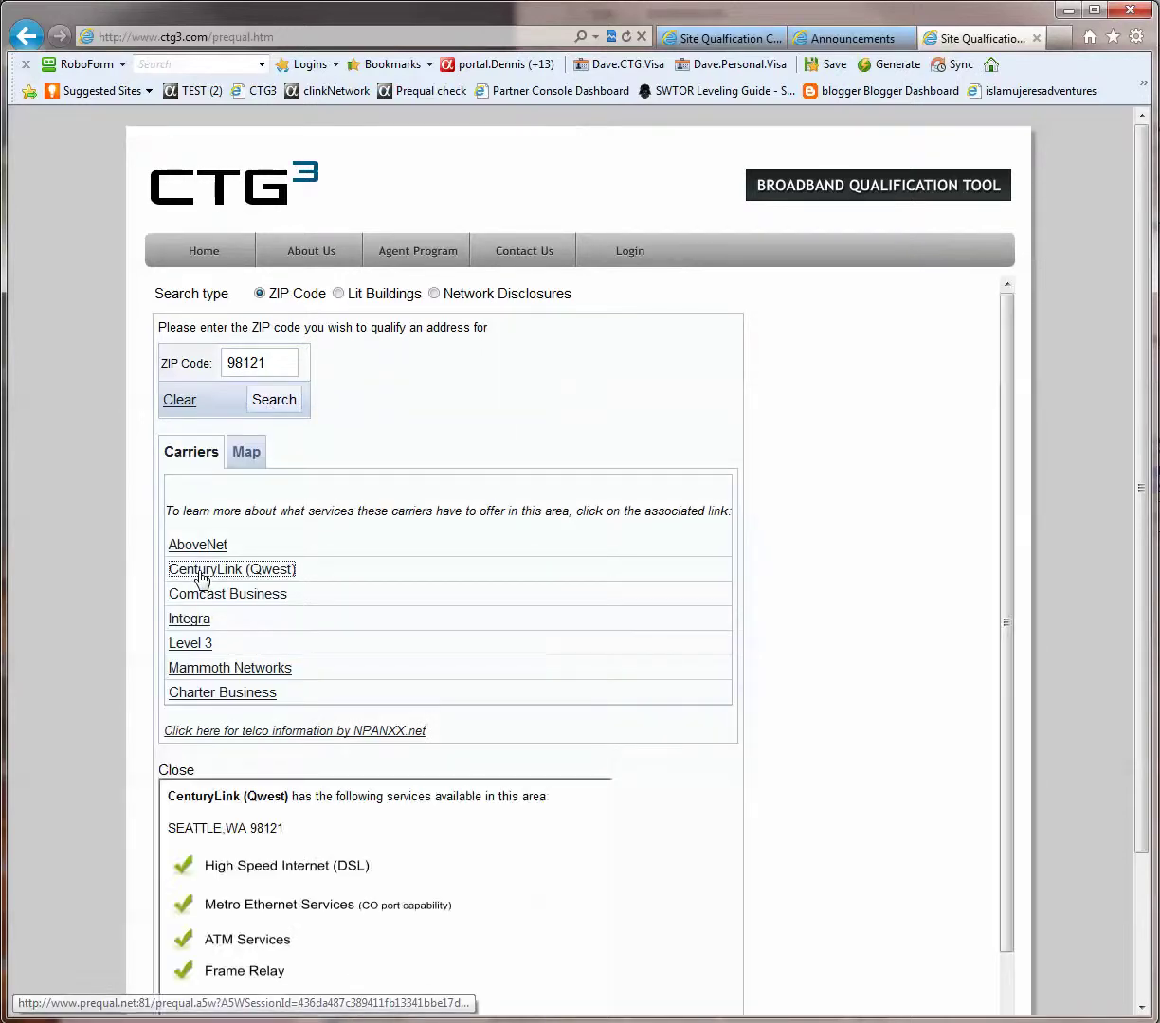
pyautogui.moveTo(1007, 386); pyautogui.dragTo(1004, 512)
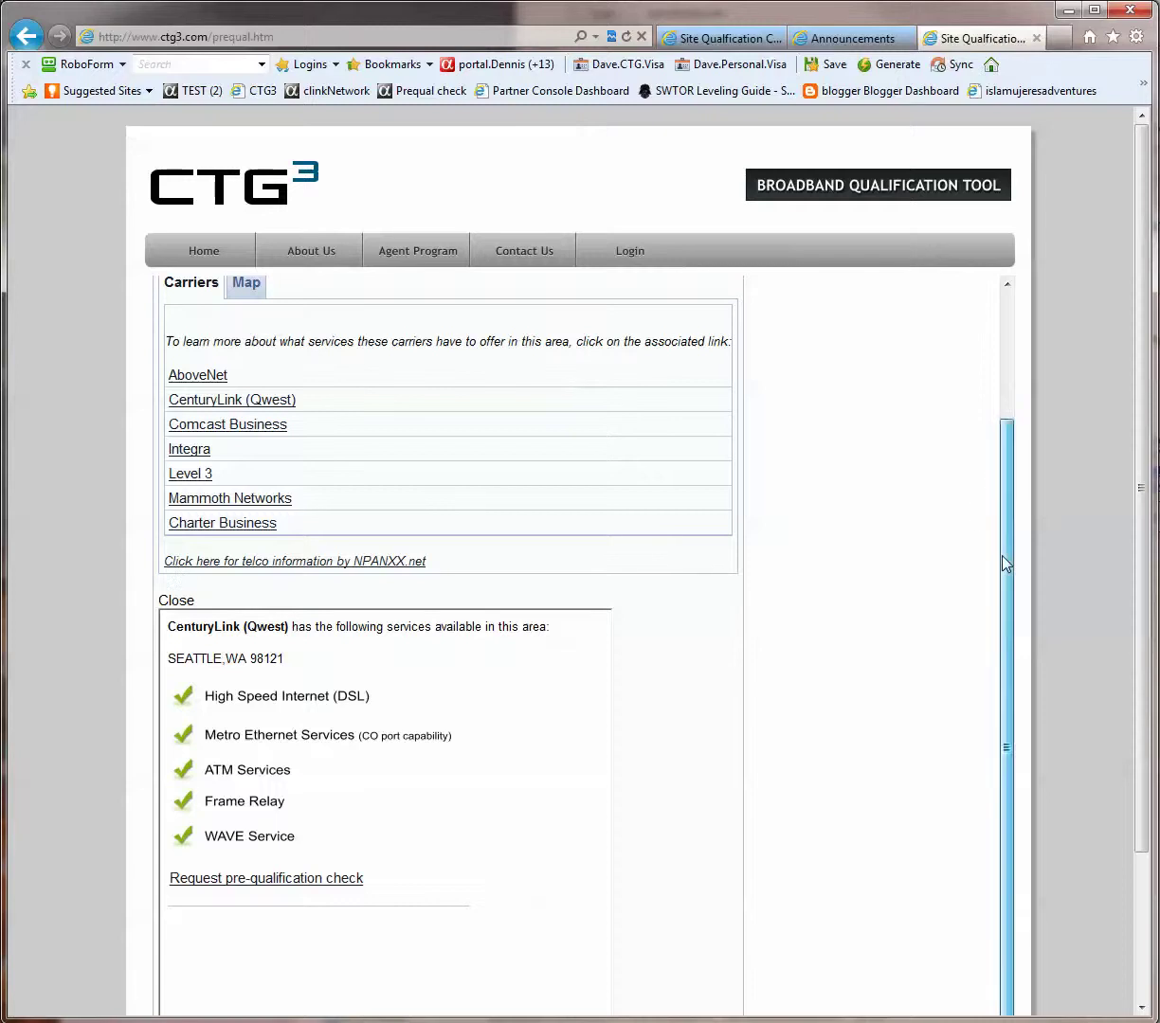
pyautogui.moveTo(1001, 562); pyautogui.dragTo(987, 362)
pyautogui.click(175, 773)
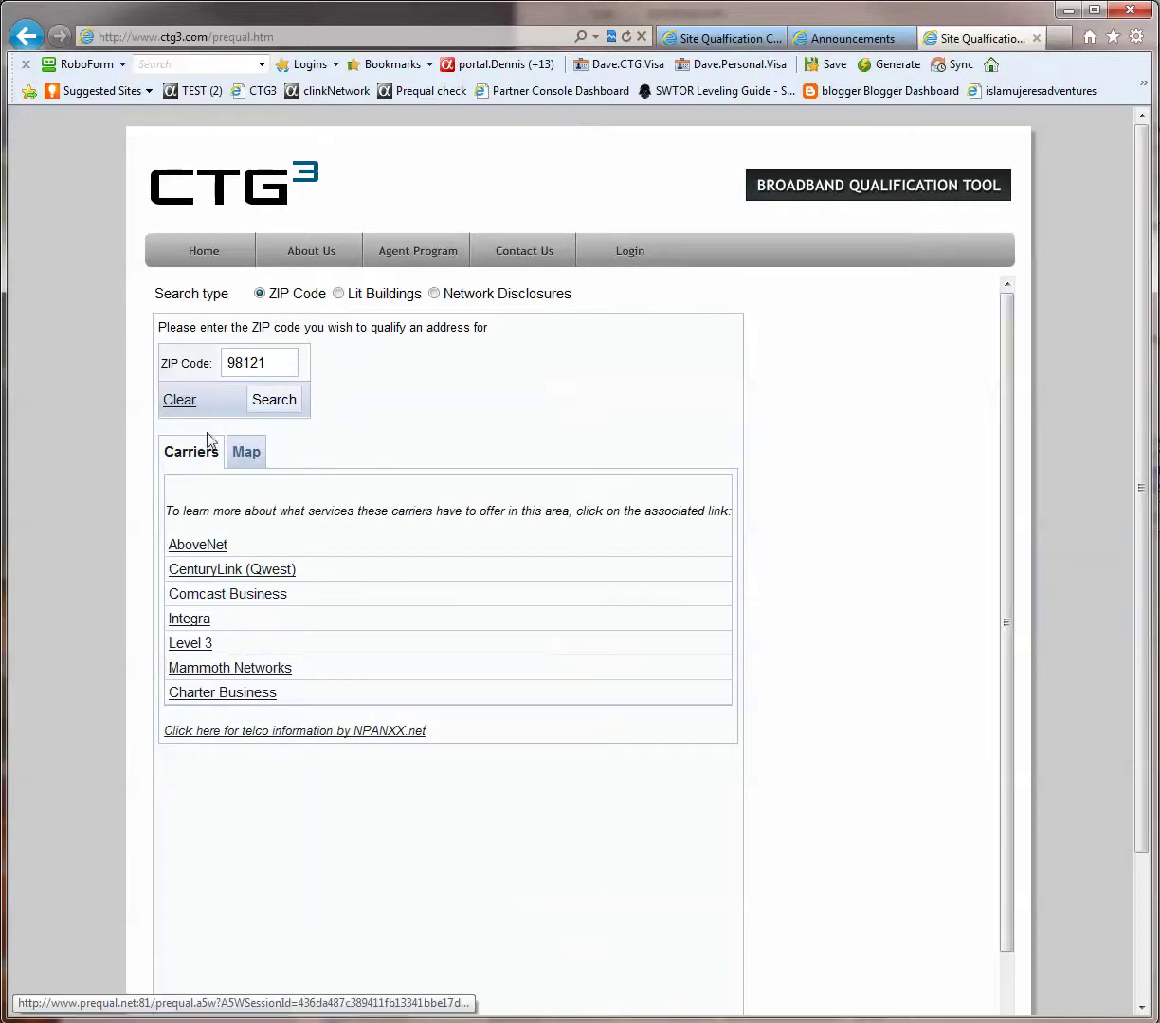
# Search for carriers in ZIP code 82601 and open the list of services available from CenturyLink (Qwest).
pyautogui.moveTo(274, 363); pyautogui.dragTo(185, 367)
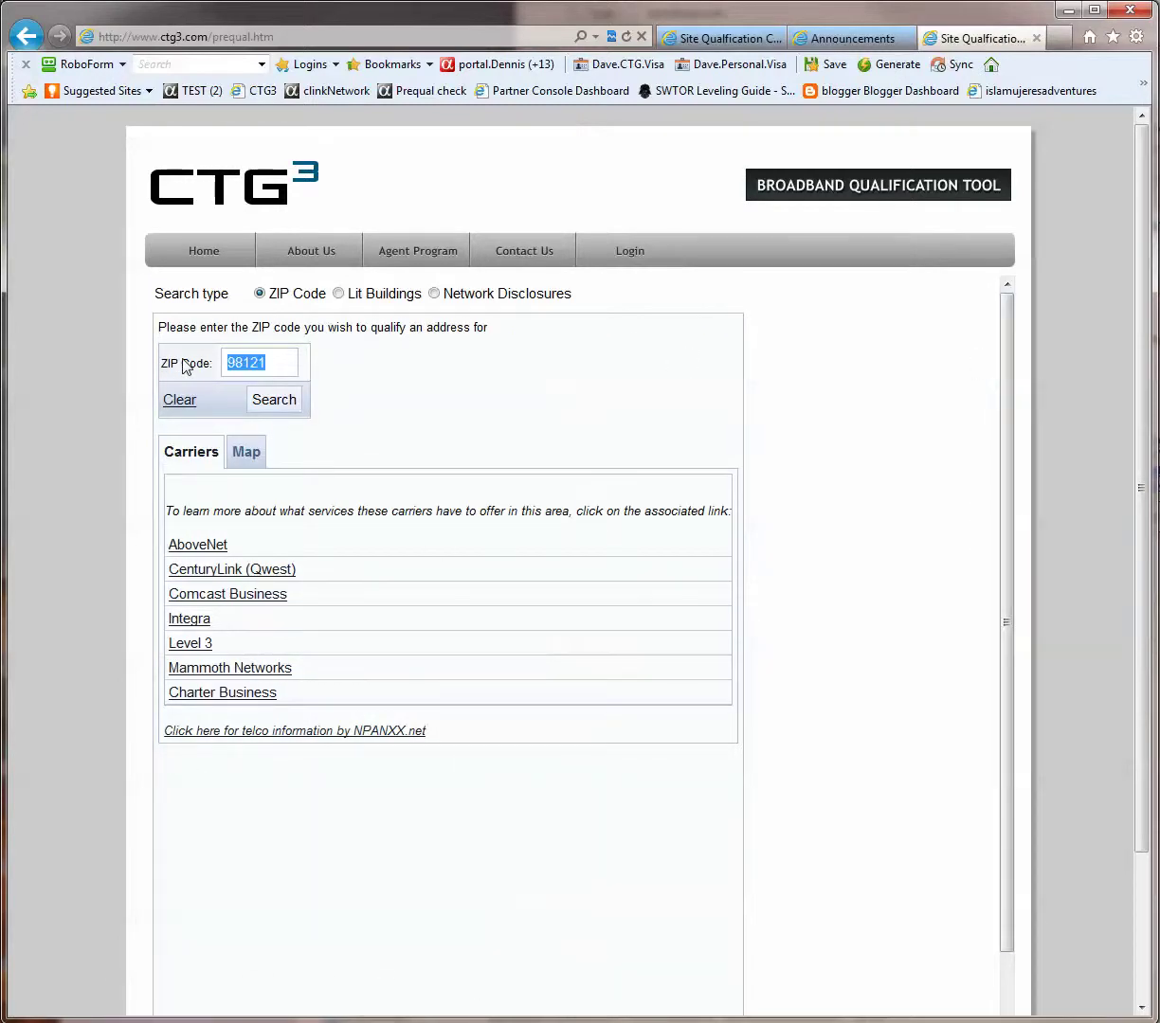
pyautogui.write('82601')
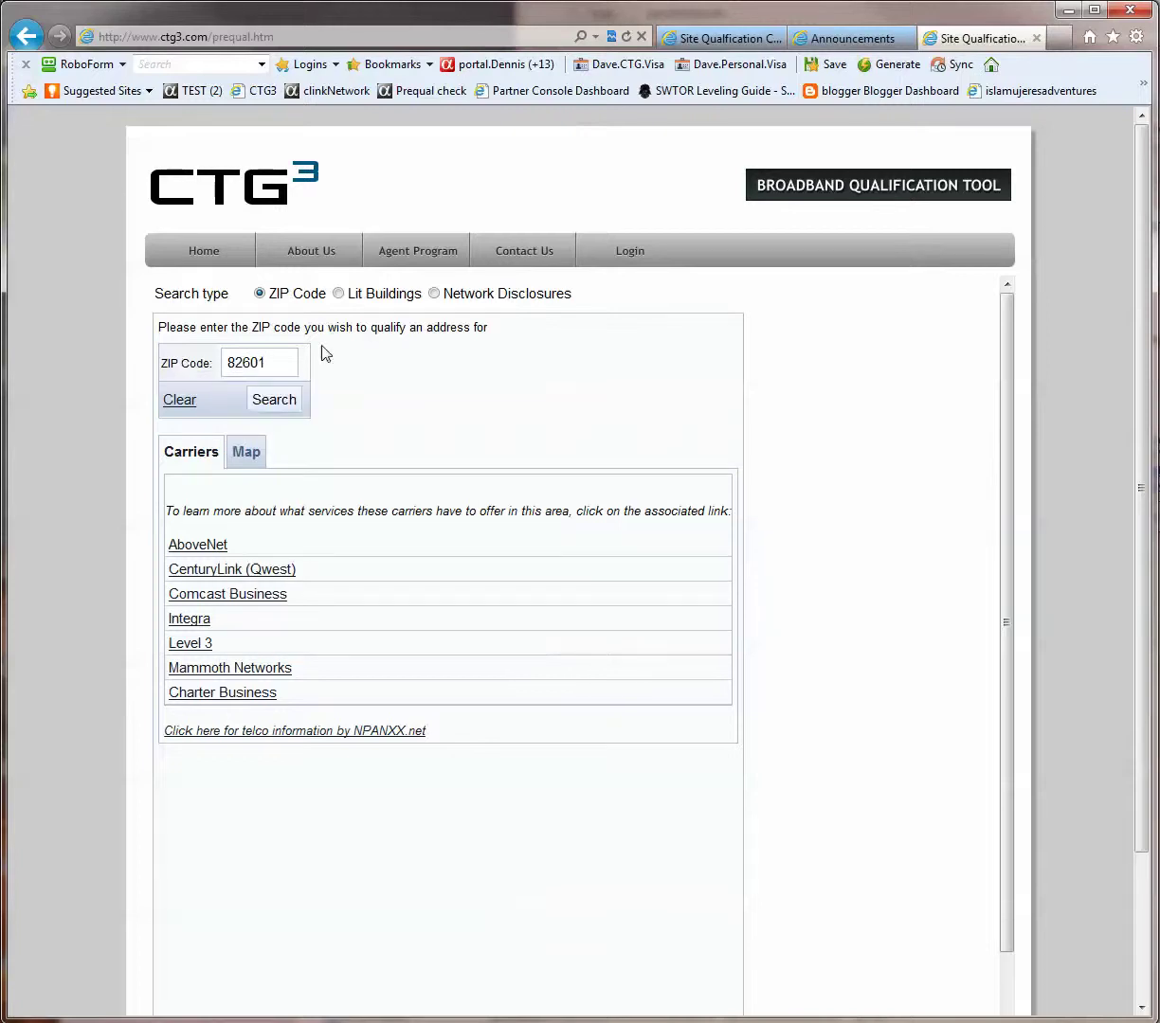
pyautogui.click(269, 404)
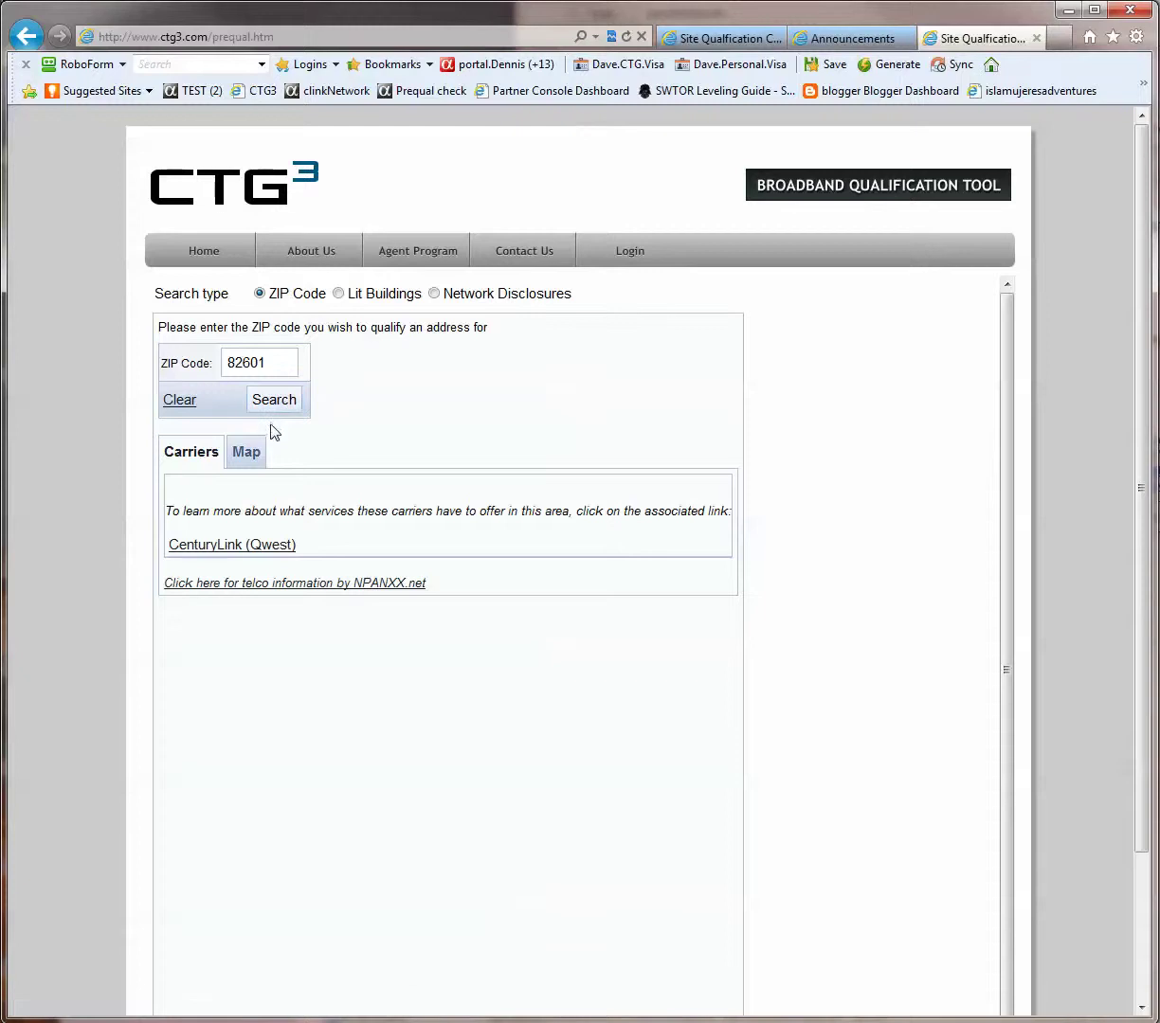
pyautogui.click(222, 547)
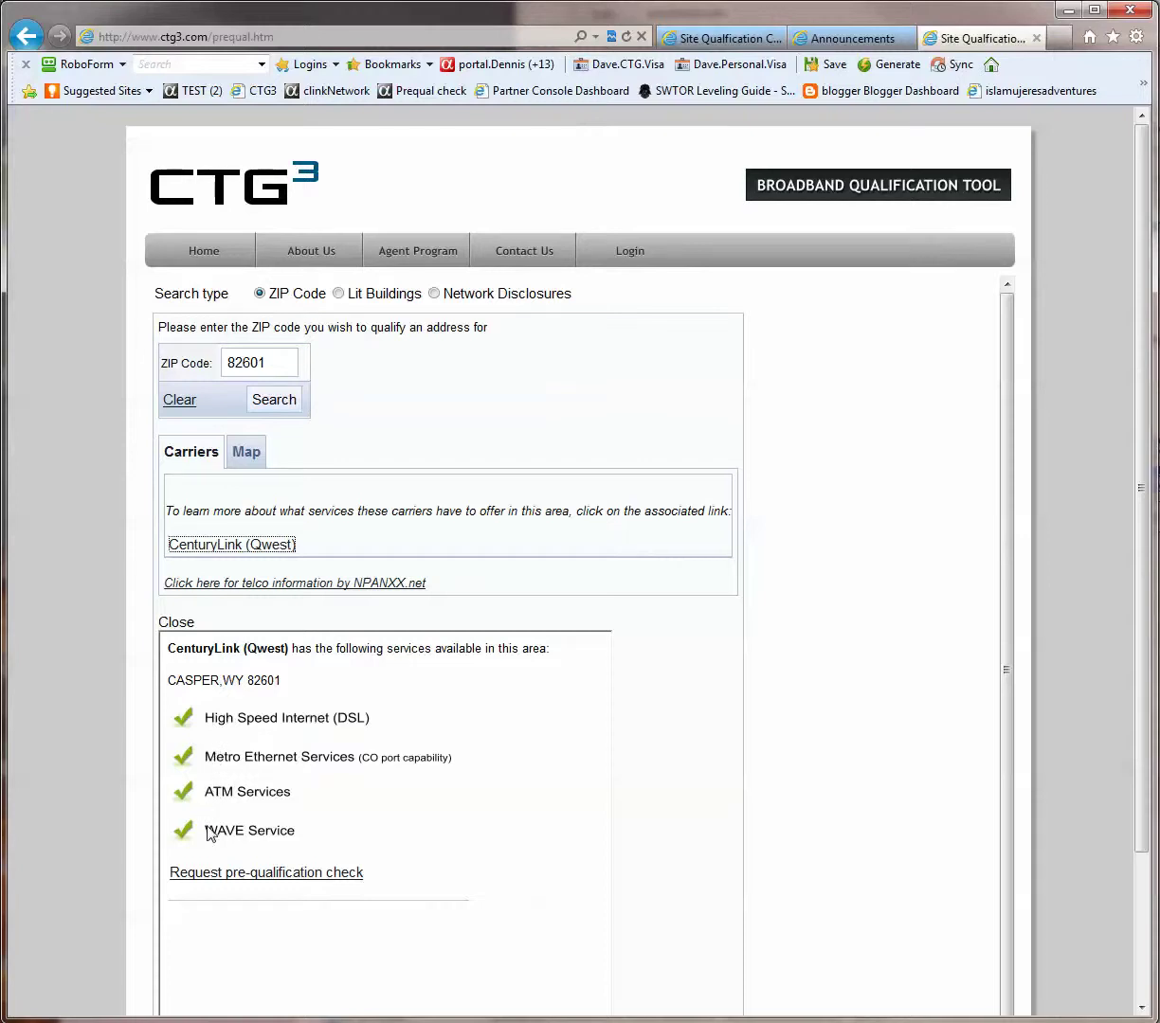
# Close the CenturyLink service details, view the map for ZIP code 82601, and return to the carrier list.
pyautogui.click(175, 618)
pyautogui.click(258, 452)
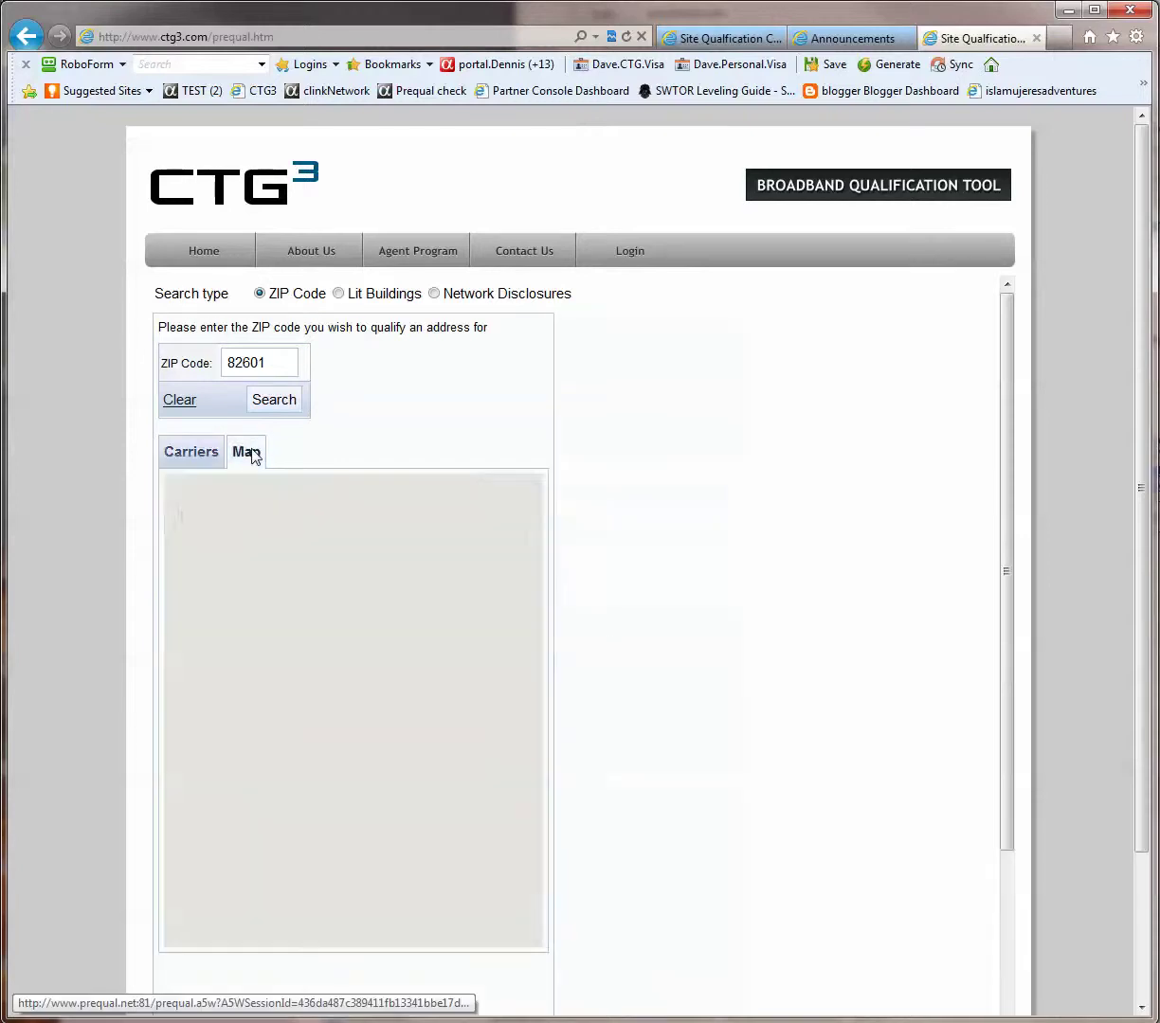
pyautogui.click(175, 460)
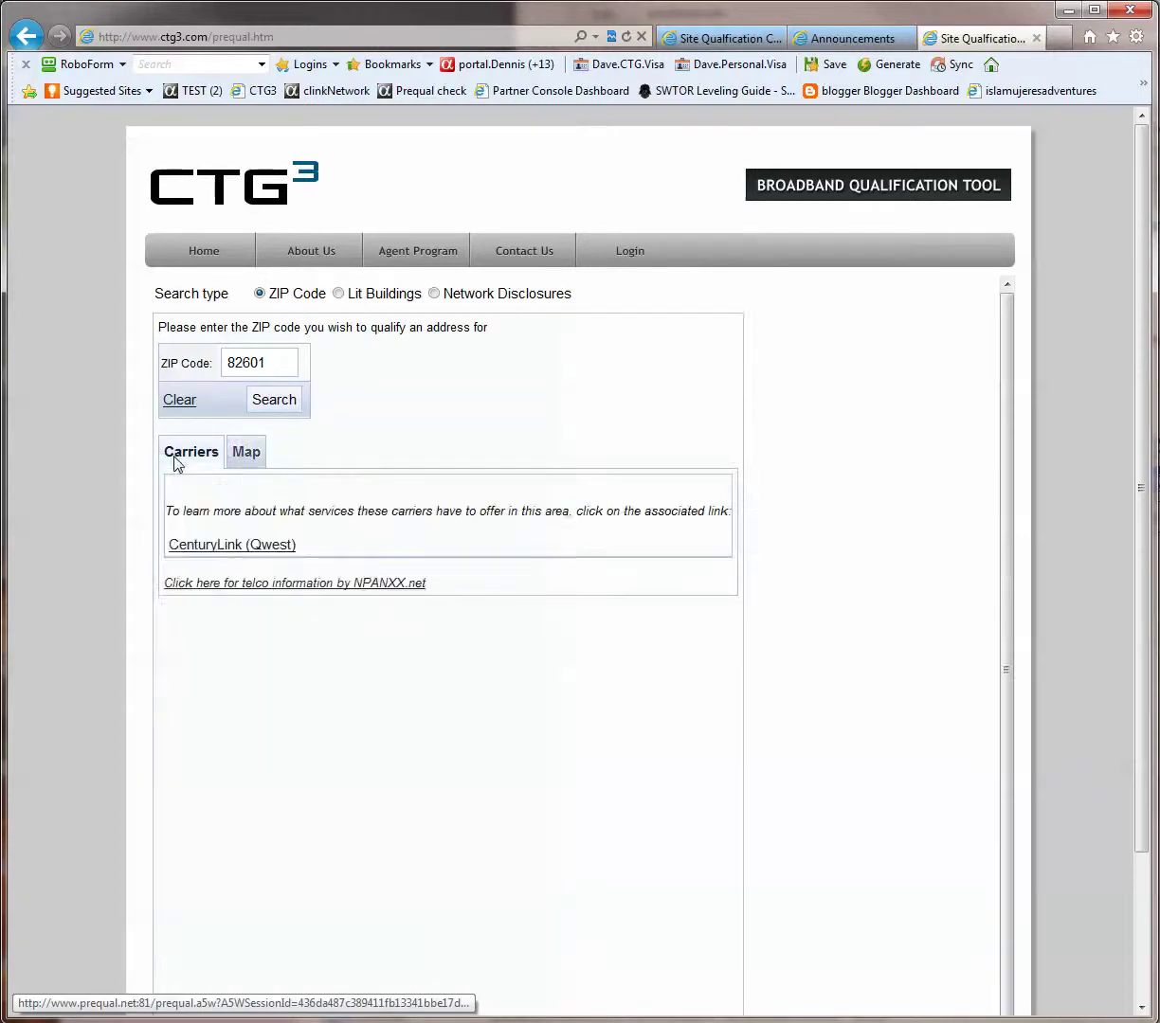
# Search for carriers in ZIP code 80487 and open the services available from CenturyLink (Qwest).
pyautogui.moveTo(279, 362); pyautogui.dragTo(42, 322)
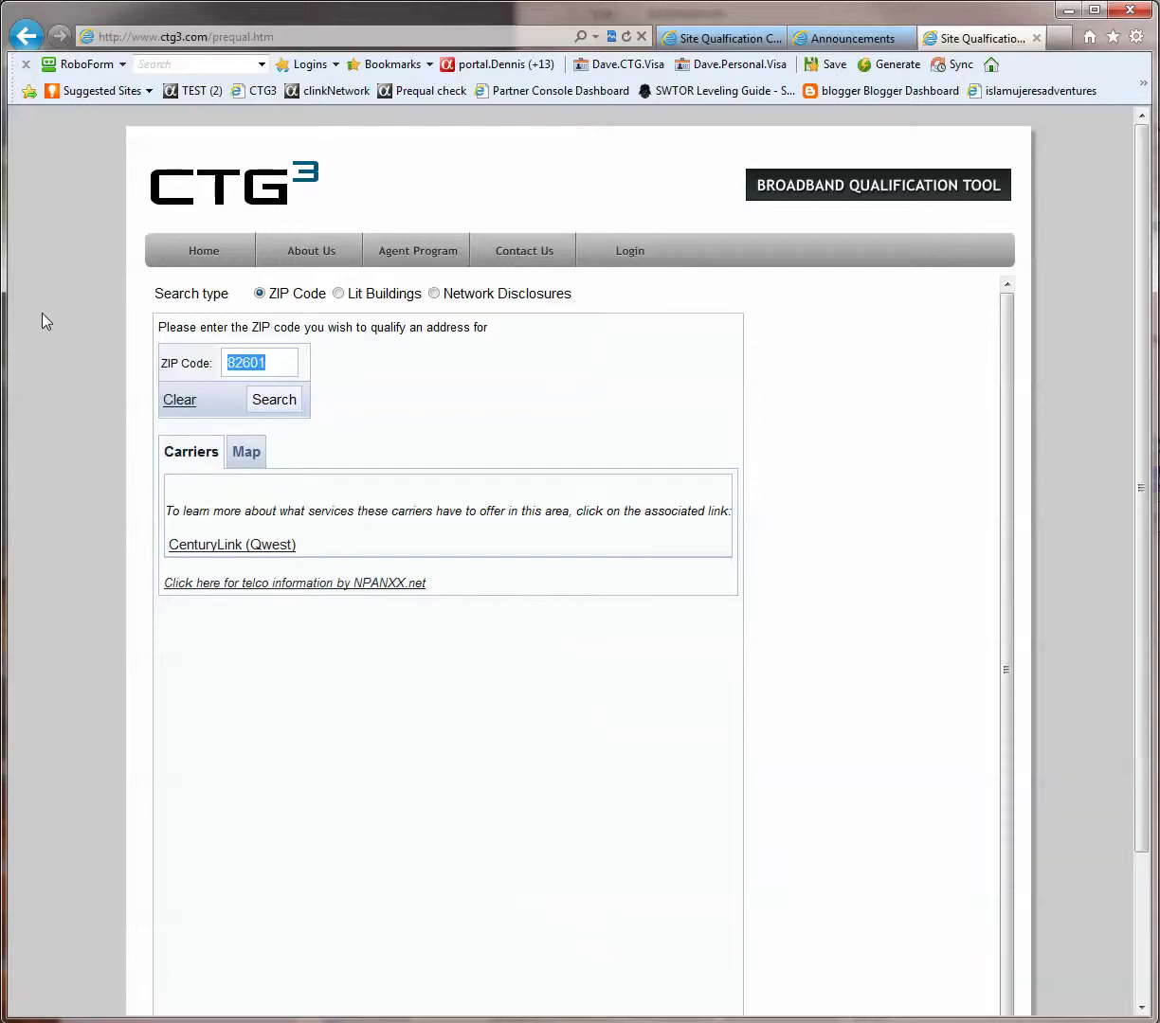
pyautogui.write('804')
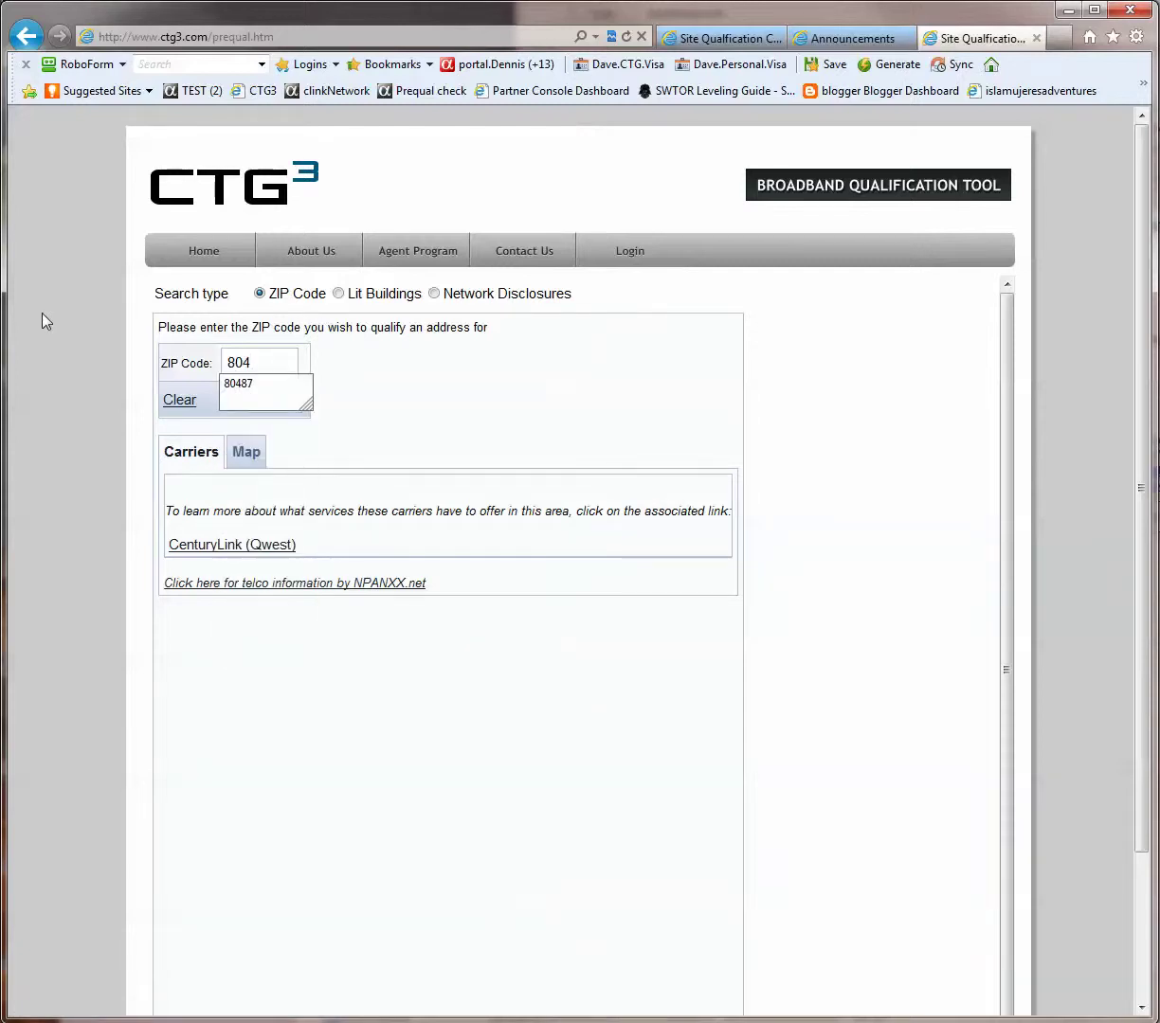
pyautogui.write('87')
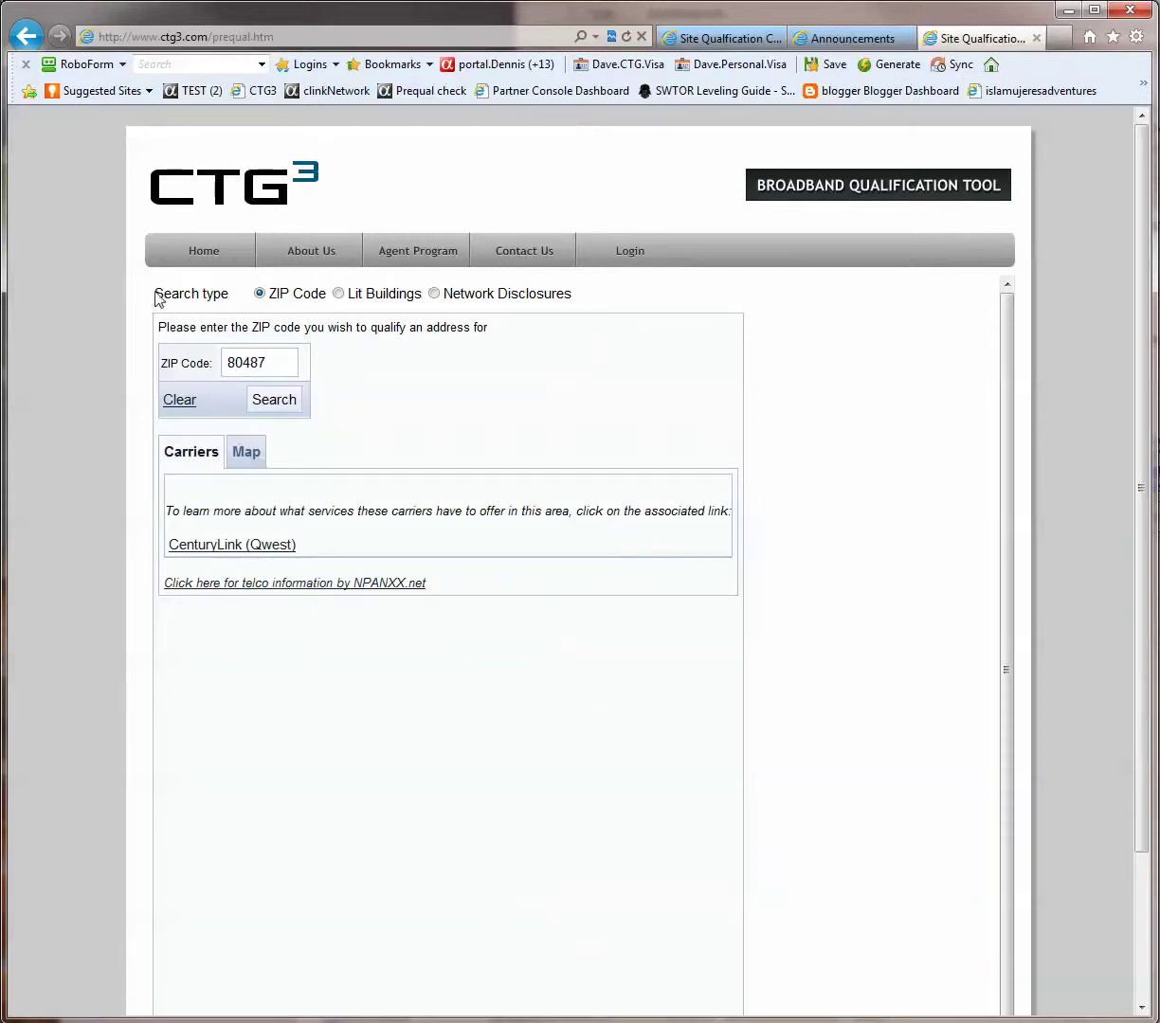
pyautogui.click(281, 404)
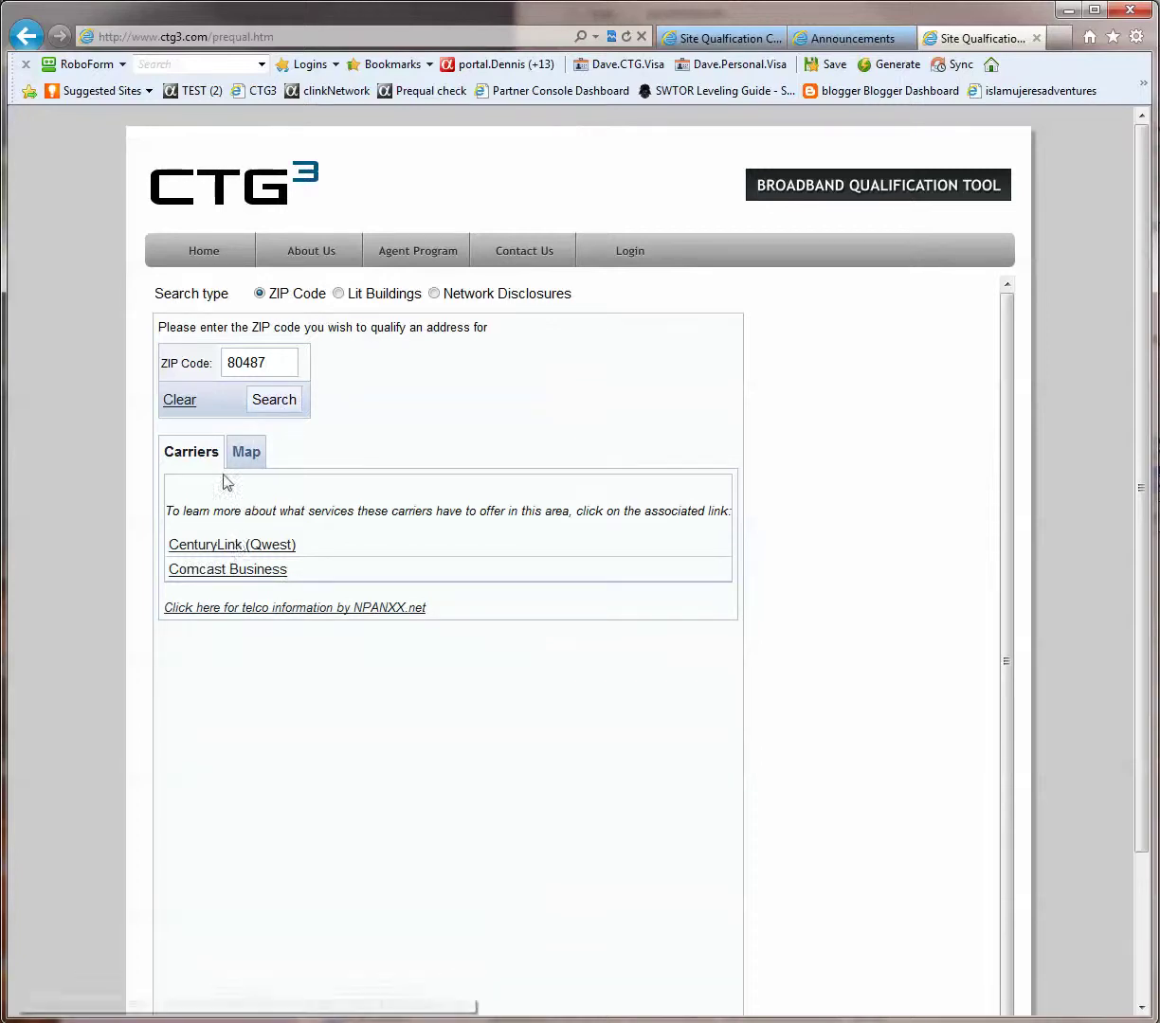
pyautogui.click(218, 547)
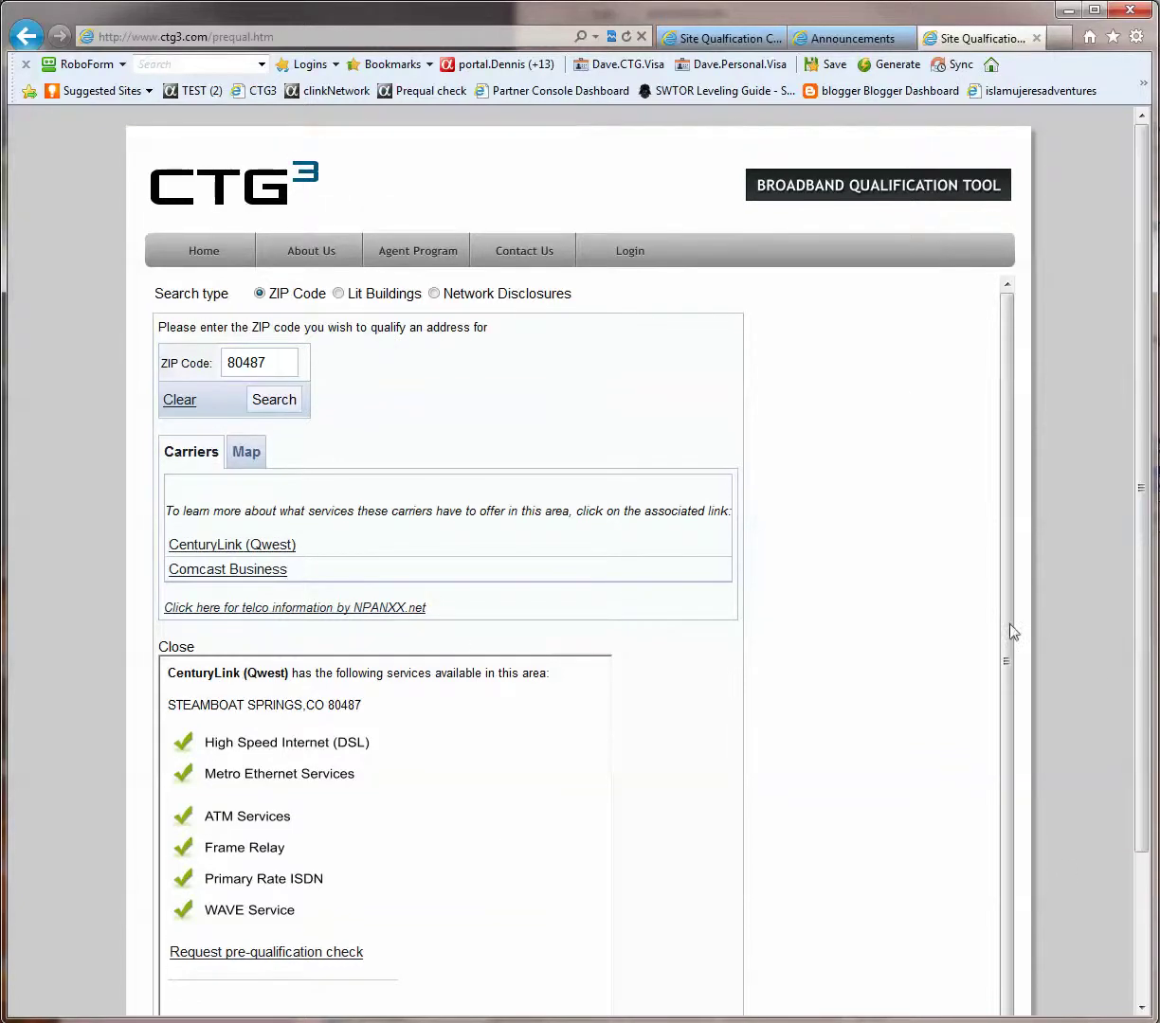
# Start a pre-qualification check request for CenturyLink (Qwest) and select Wave Service as the service type.
pyautogui.click(215, 963)
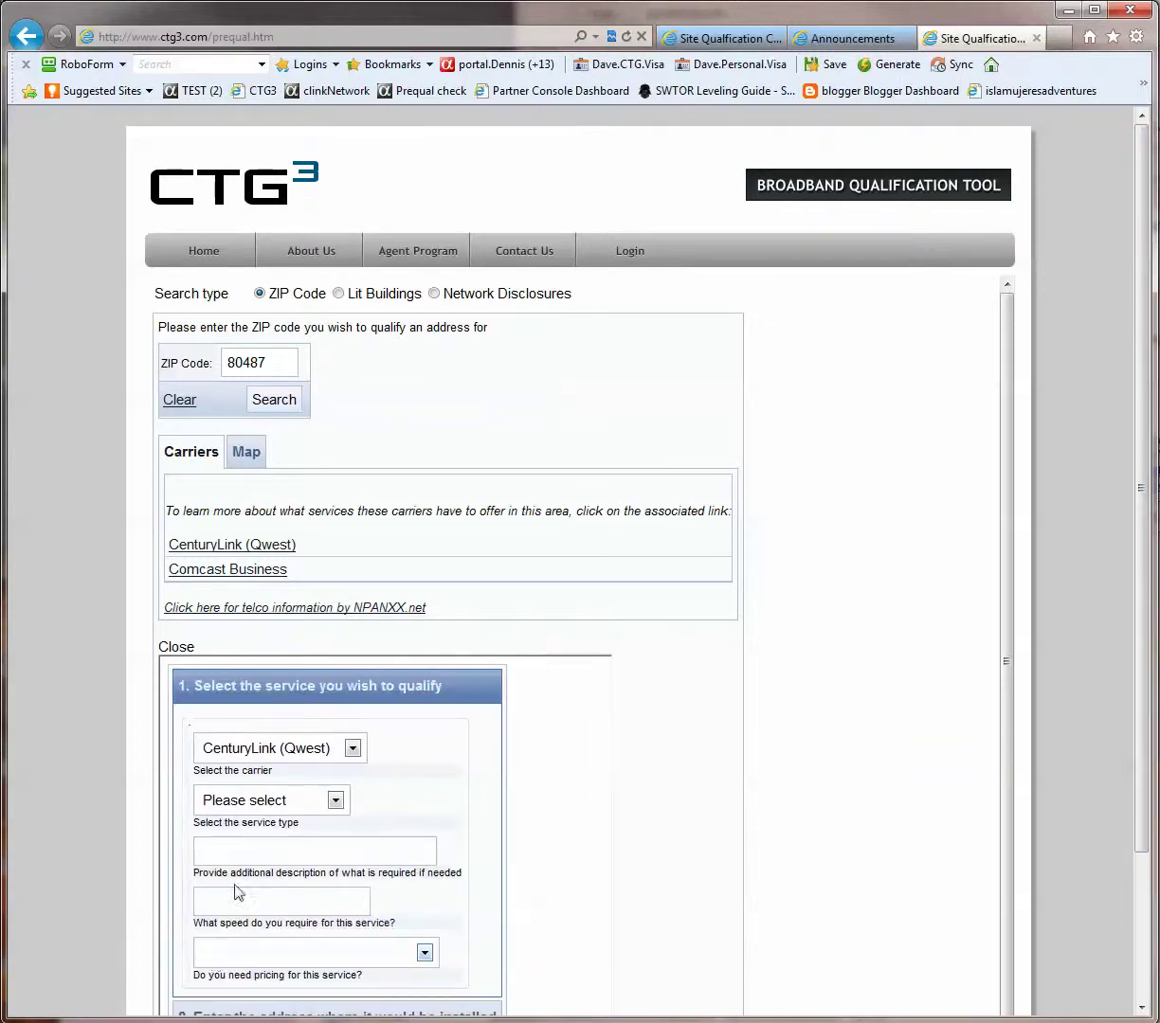
pyautogui.click(272, 804)
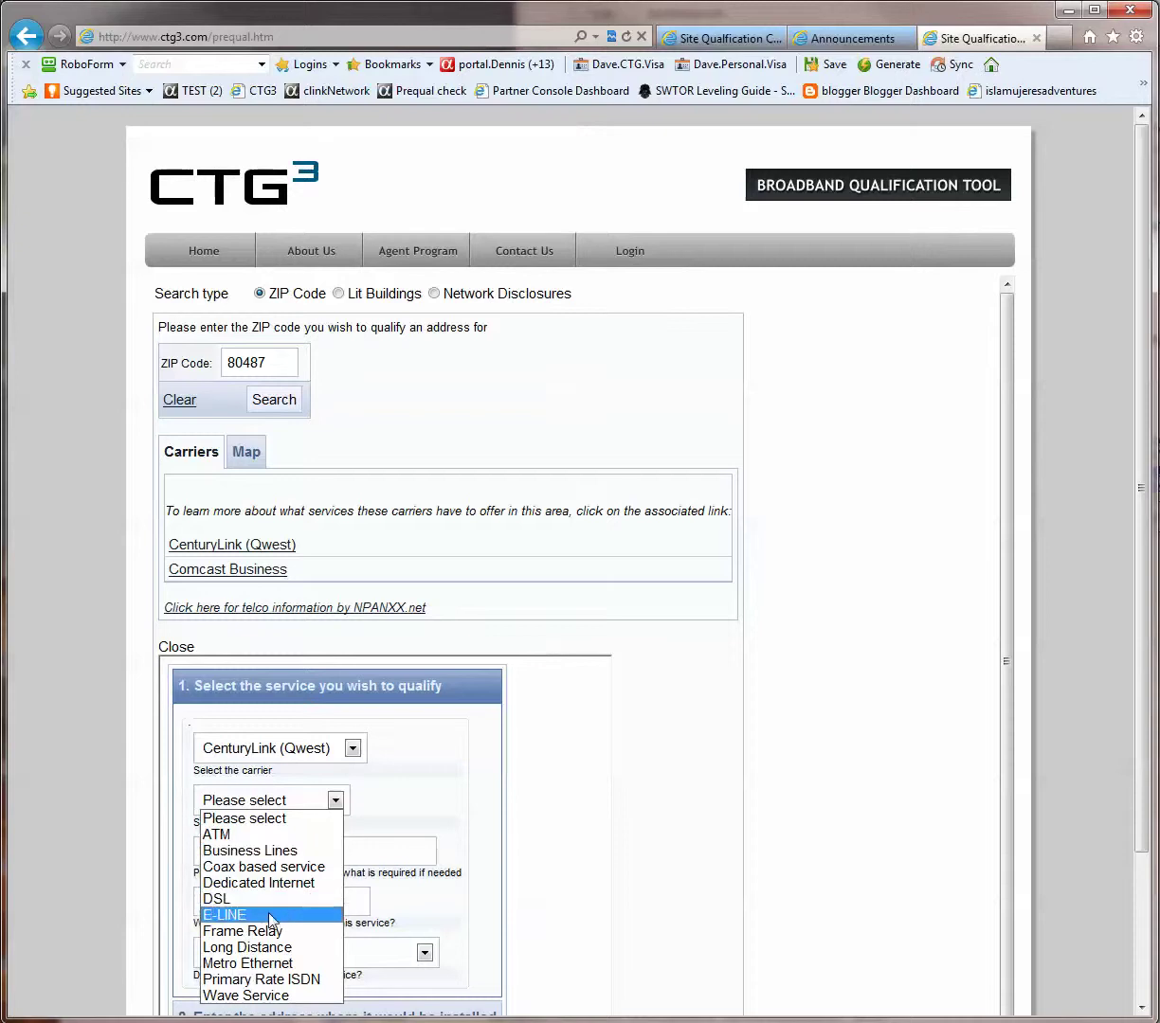
pyautogui.click(254, 995)
pyautogui.click(257, 844)
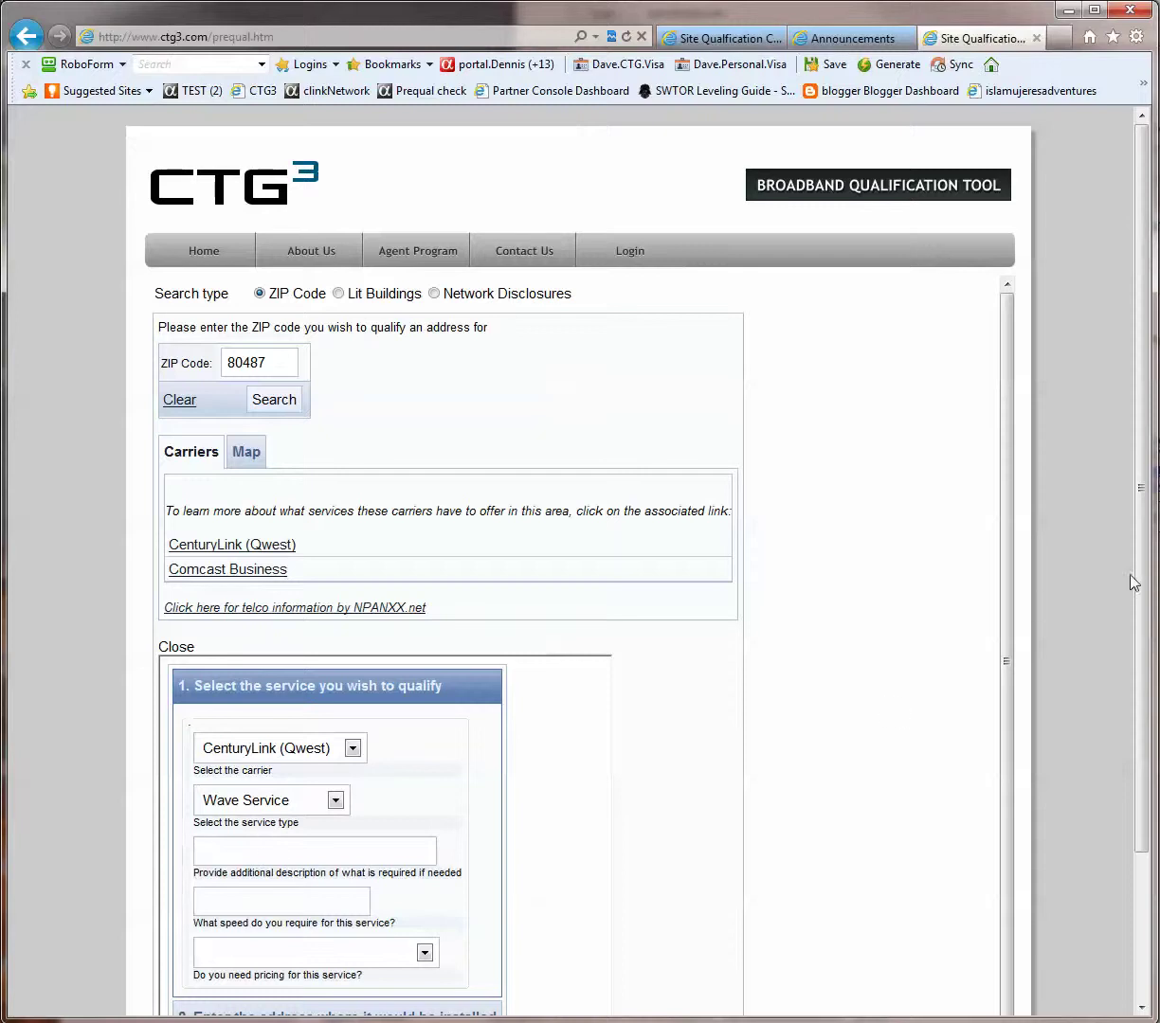
# Try submitting the incomplete request twice, reviewing the required fields in the results, address and service sections each time.
pyautogui.moveTo(1132, 580); pyautogui.dragTo(1121, 772)
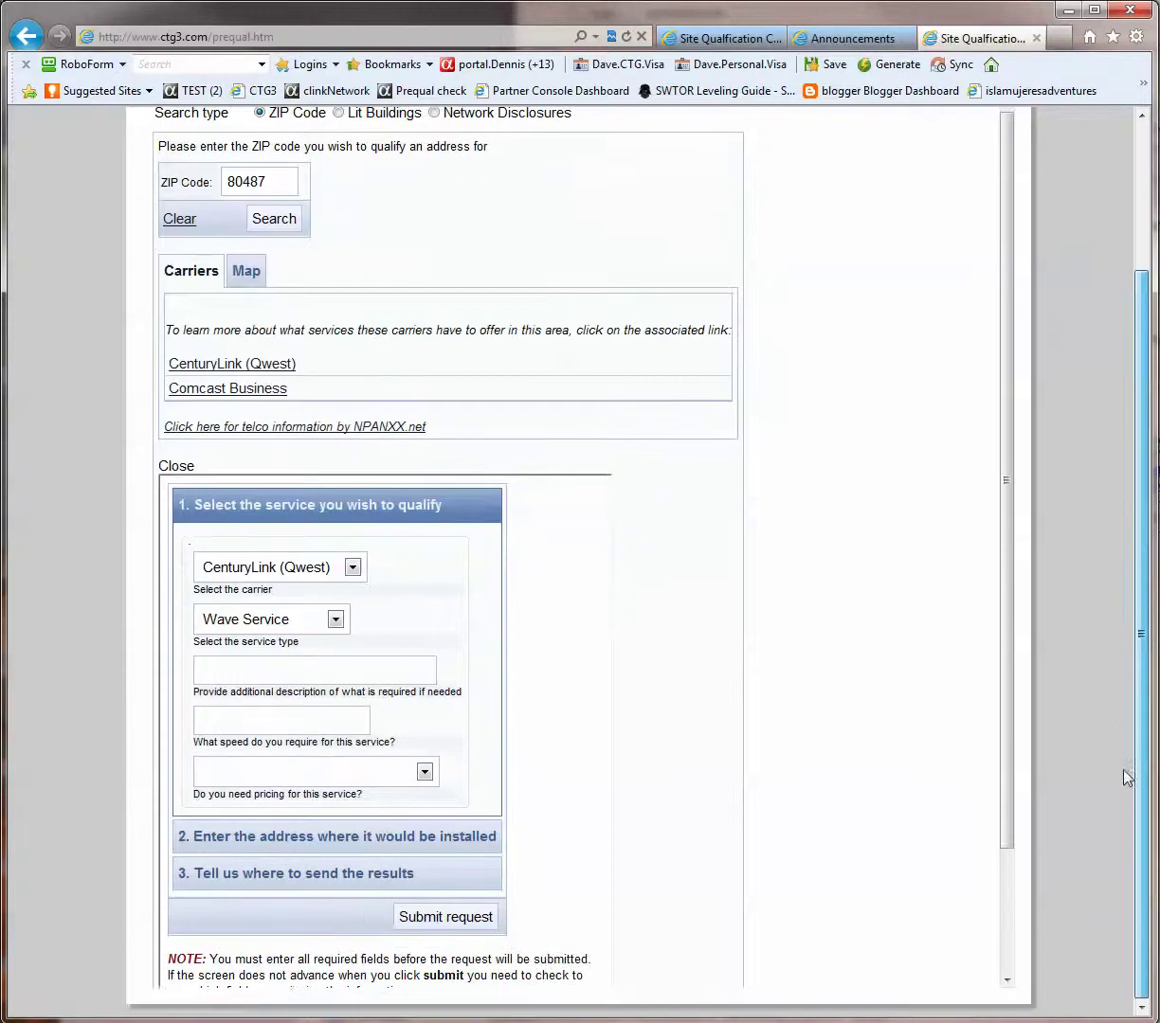
pyautogui.click(440, 924)
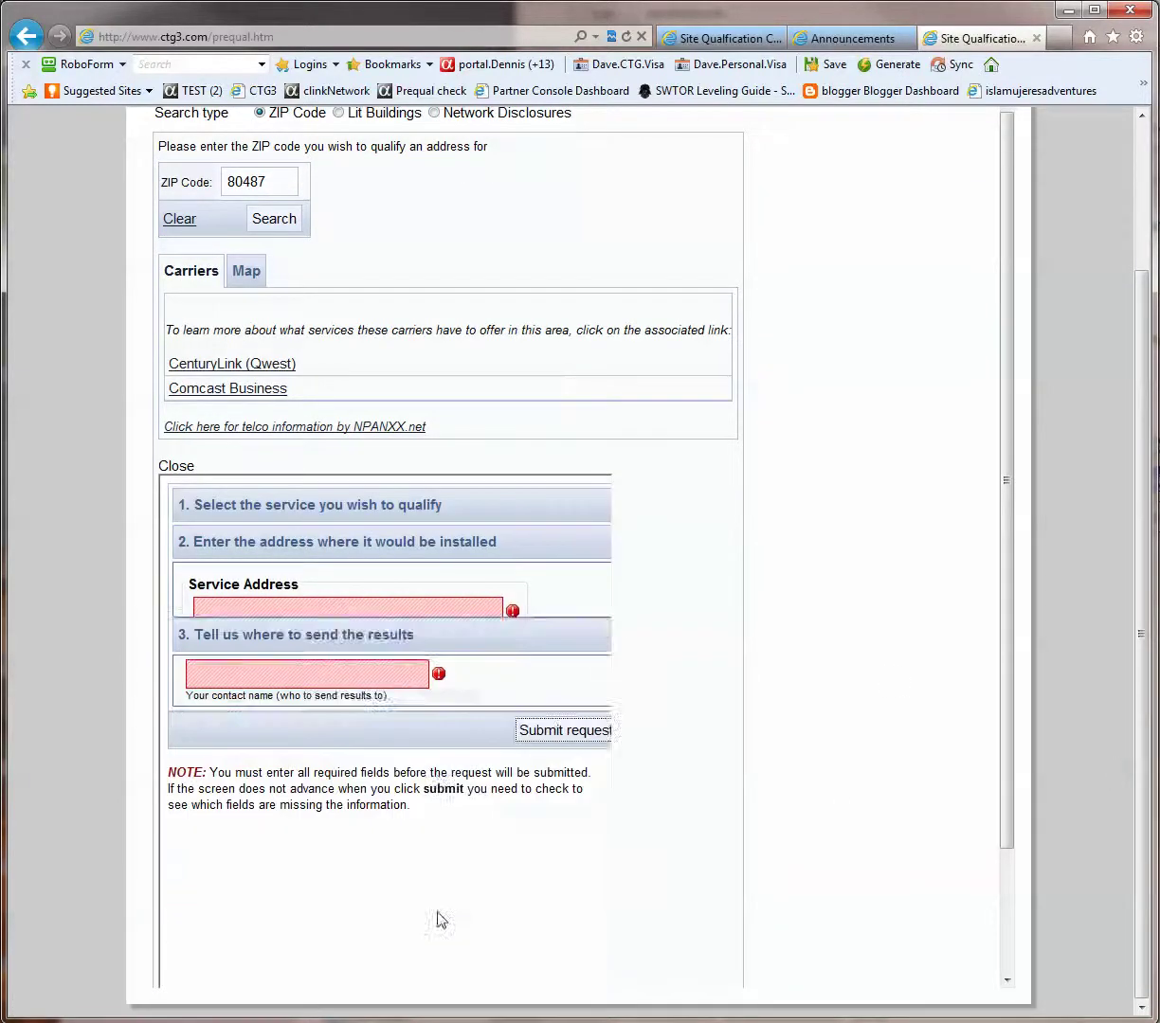
pyautogui.click(357, 580)
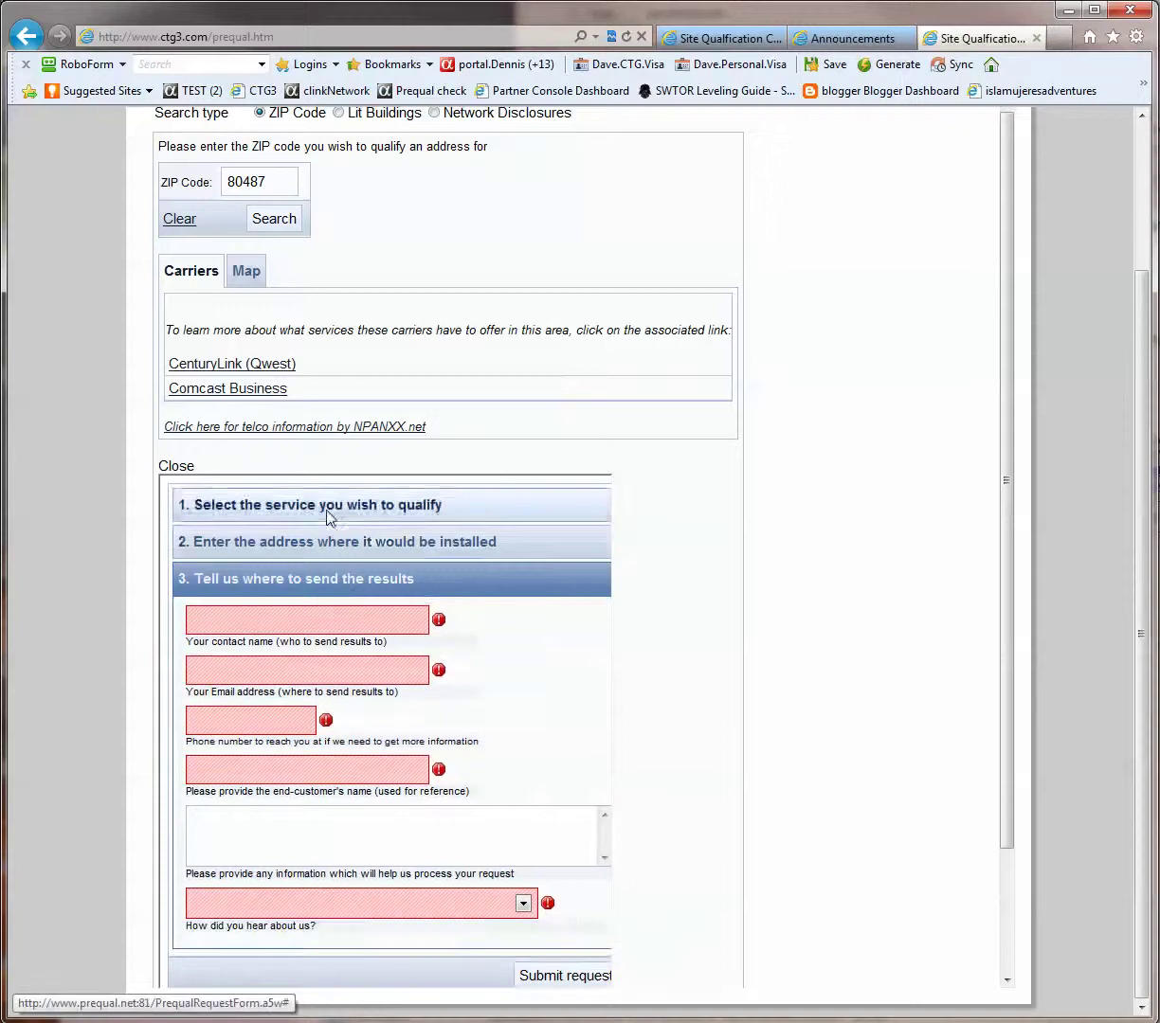
pyautogui.click(321, 542)
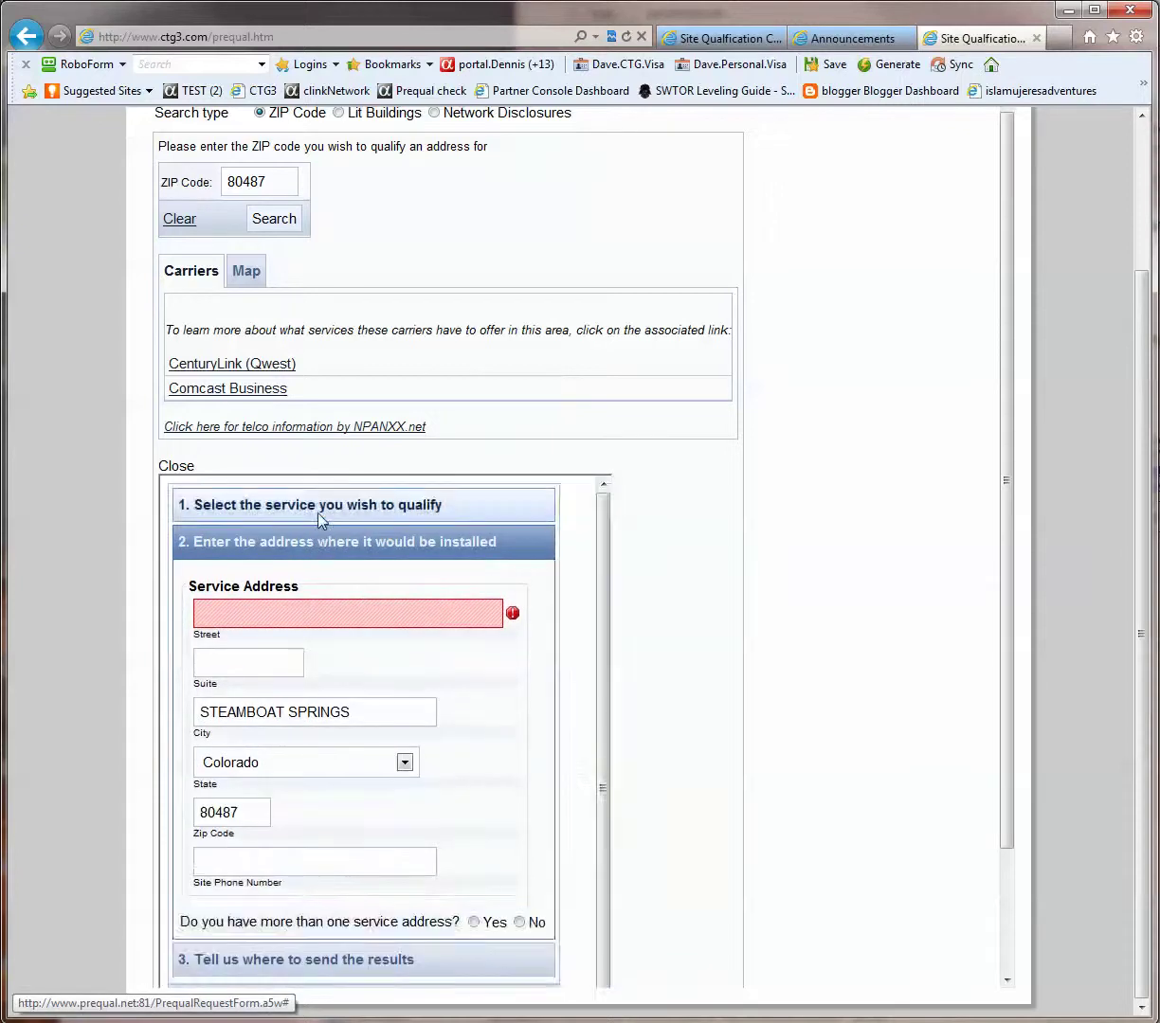
pyautogui.click(319, 517)
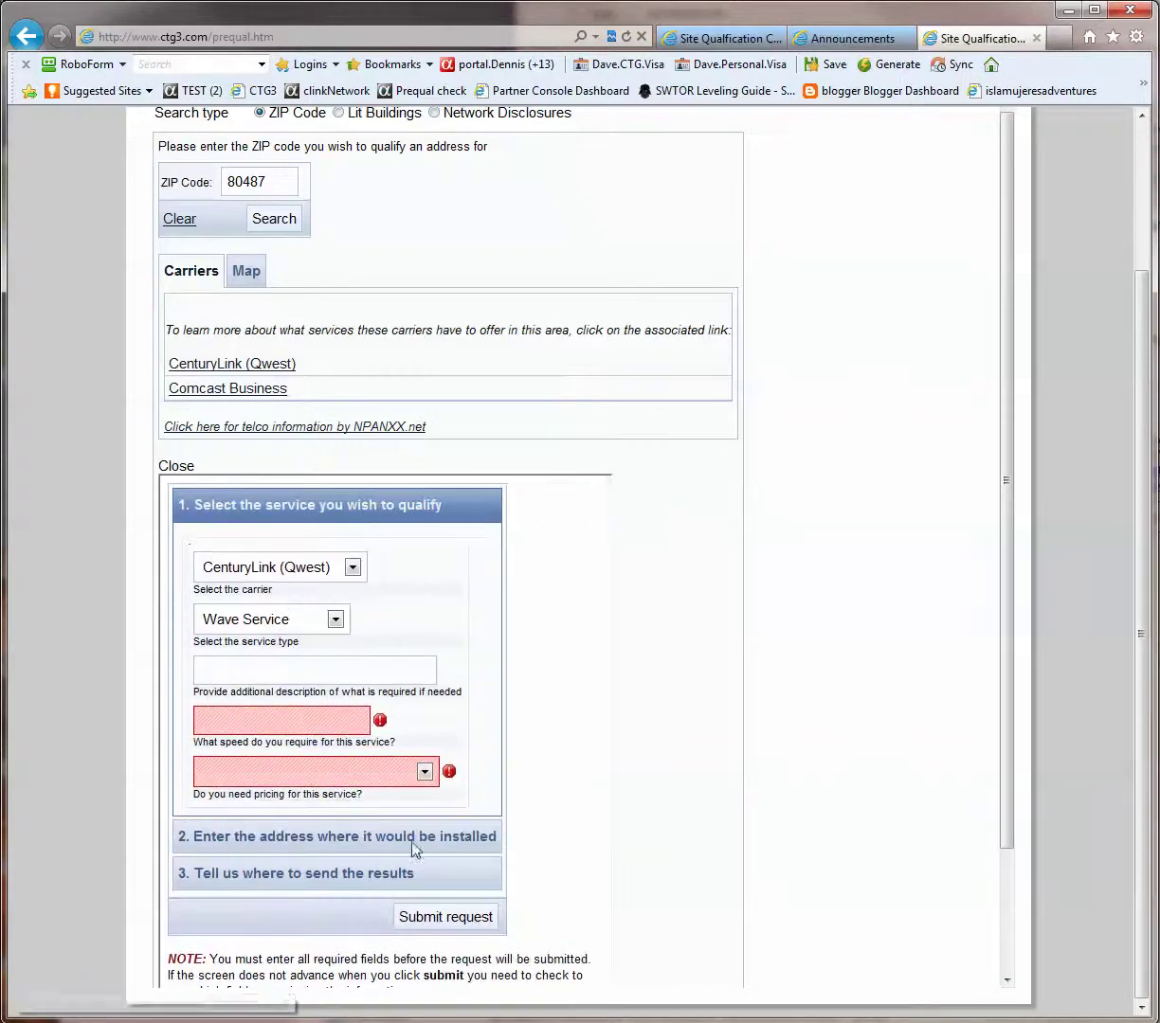
pyautogui.click(447, 917)
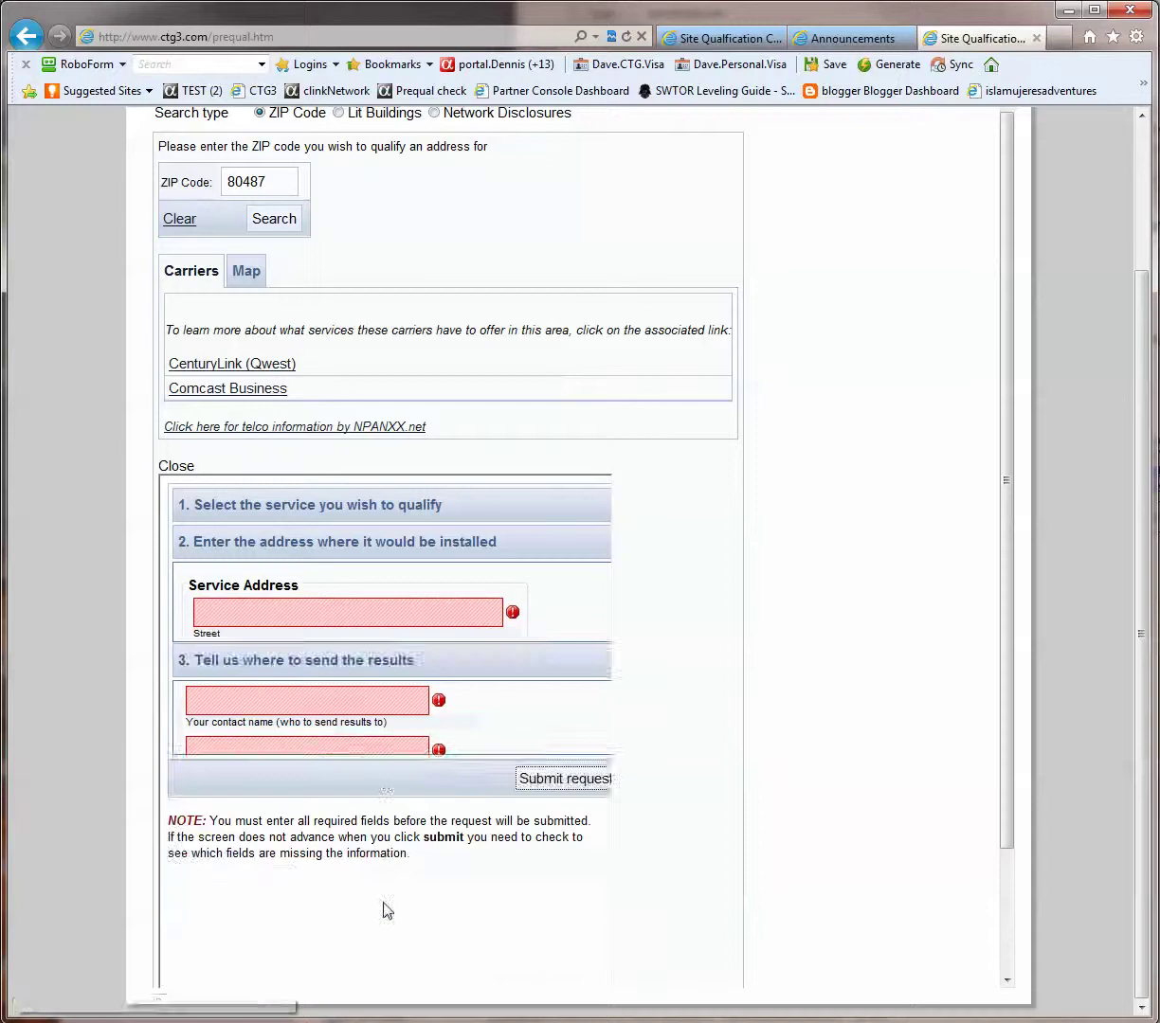
pyautogui.click(317, 579)
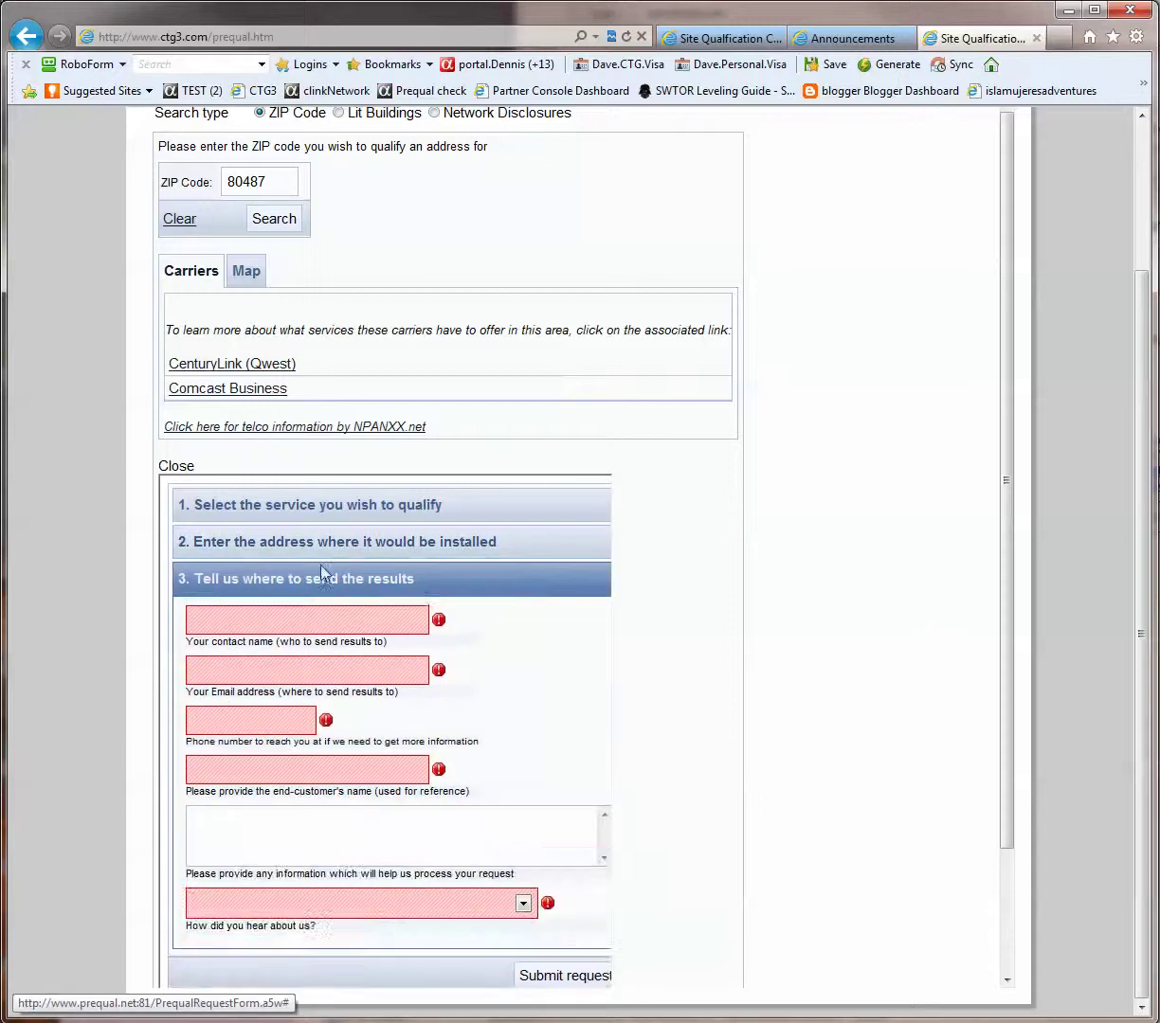
pyautogui.click(320, 542)
pyautogui.click(313, 504)
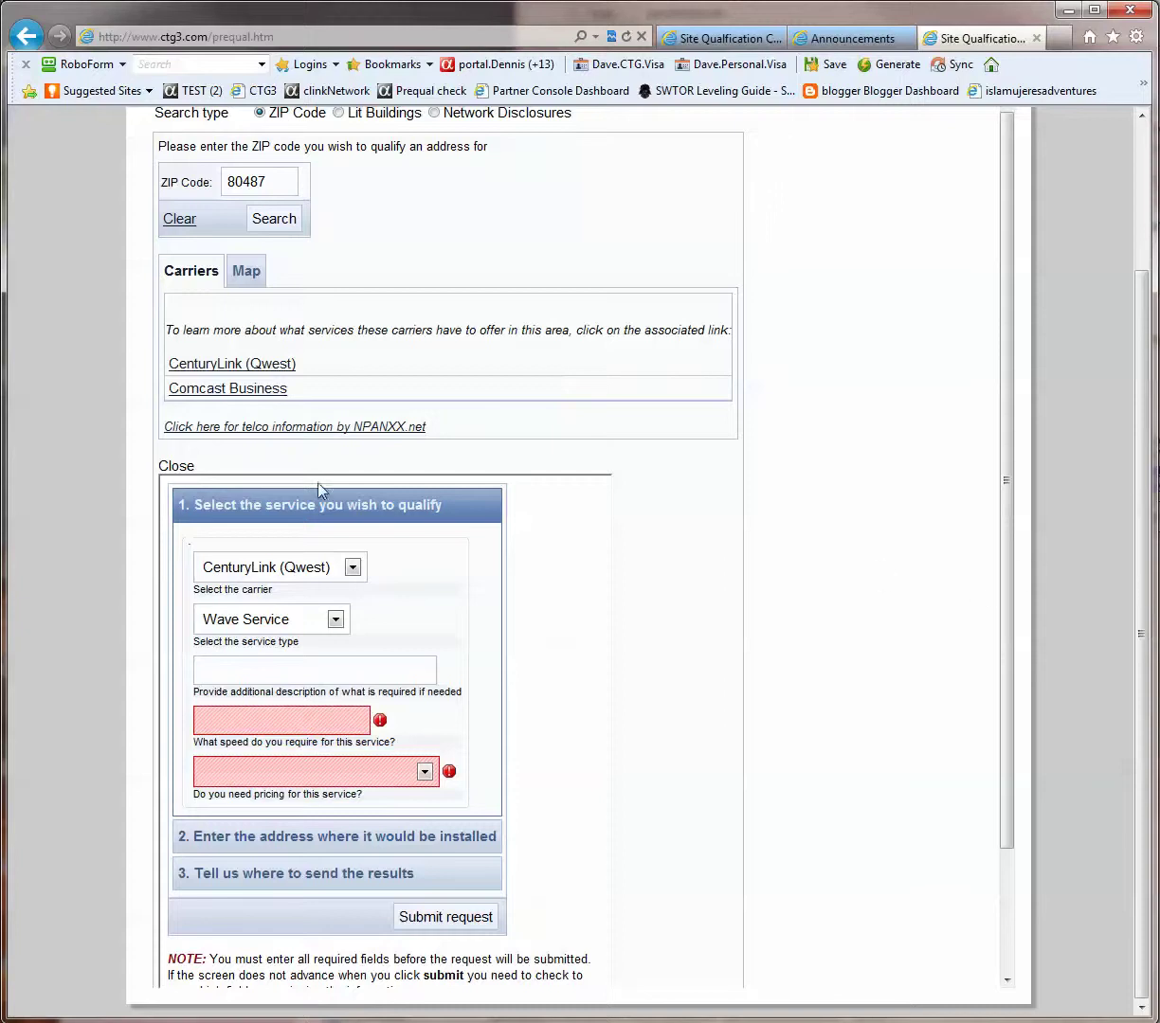
# Close the pre-qualification request form and search for carriers in ZIP code 98121.
pyautogui.click(175, 465)
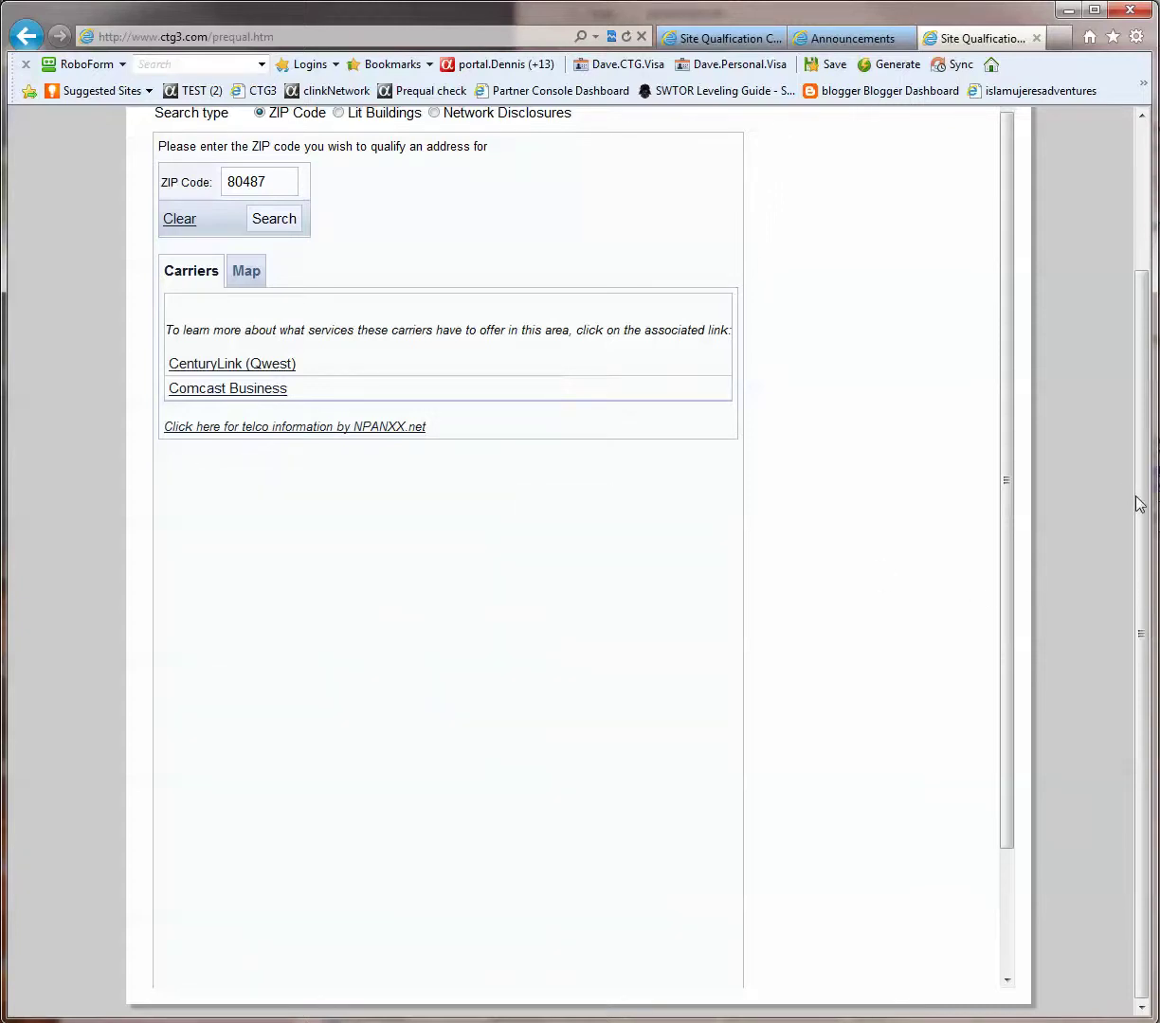
pyautogui.moveTo(1138, 504); pyautogui.dragTo(1138, 347)
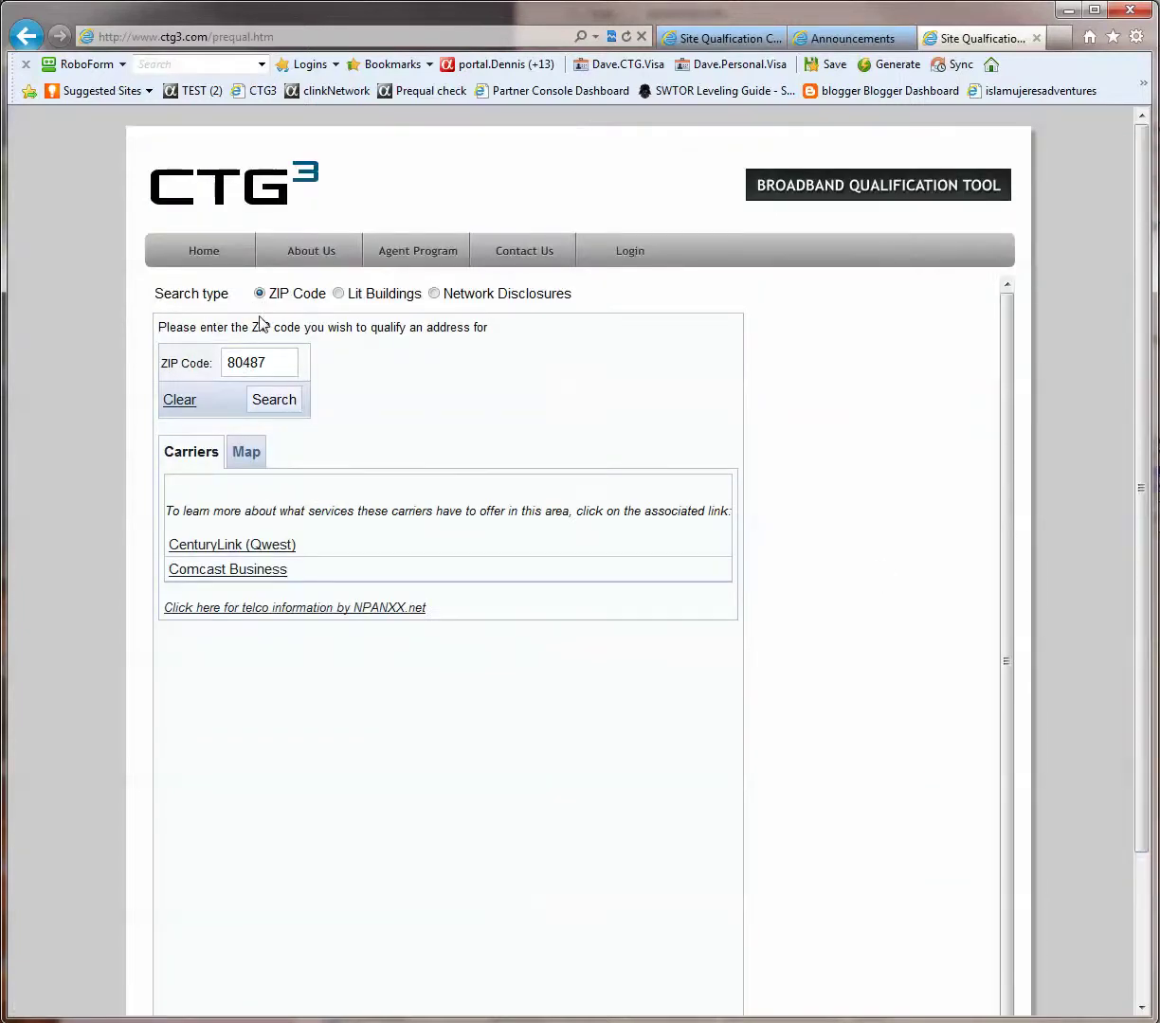
pyautogui.moveTo(268, 362); pyautogui.dragTo(157, 355)
pyautogui.press('BackSpace')
pyautogui.write('8')
pyautogui.press('BackSpace')
pyautogui.write('981')
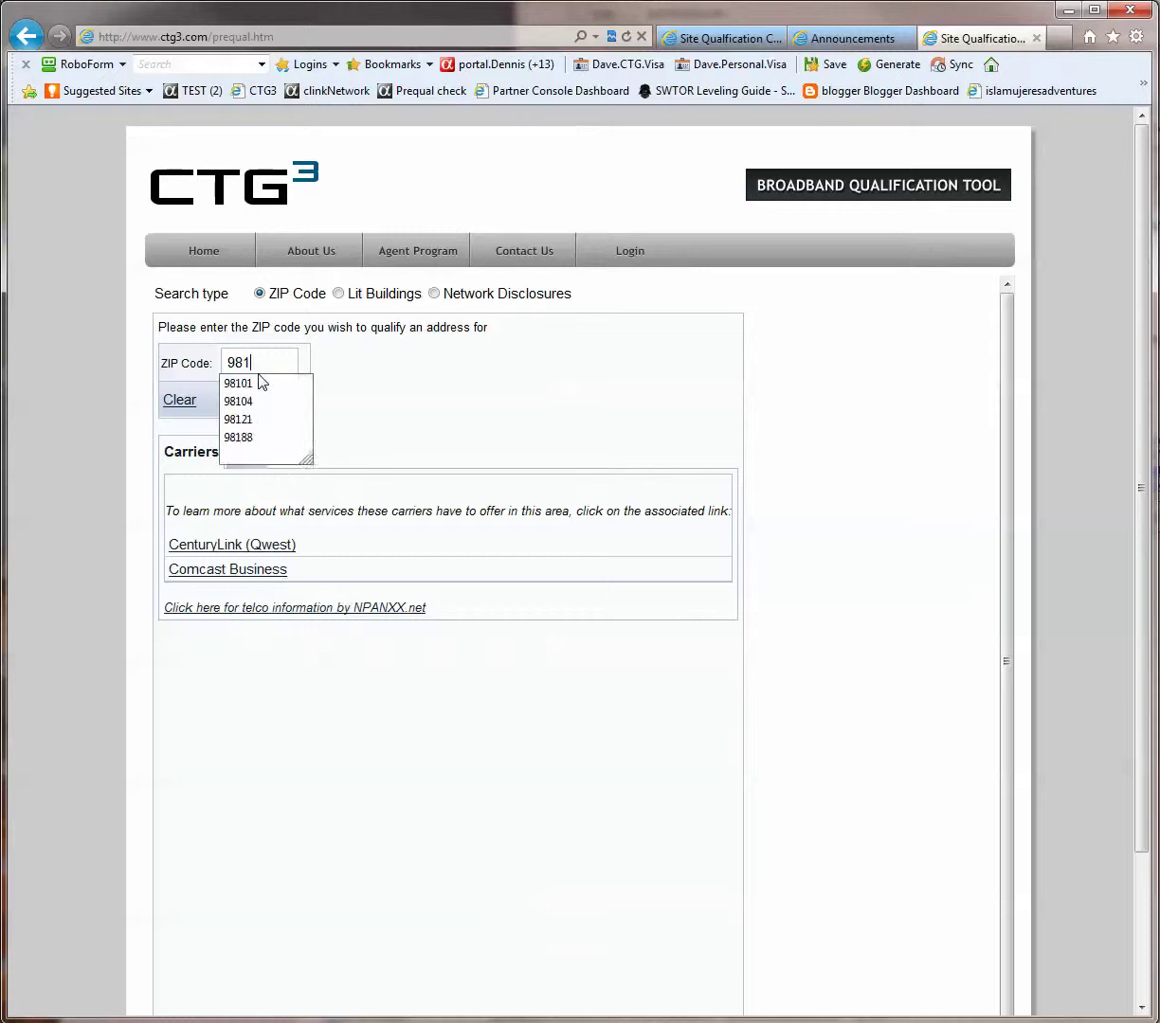
pyautogui.write('21')
pyautogui.click(269, 402)
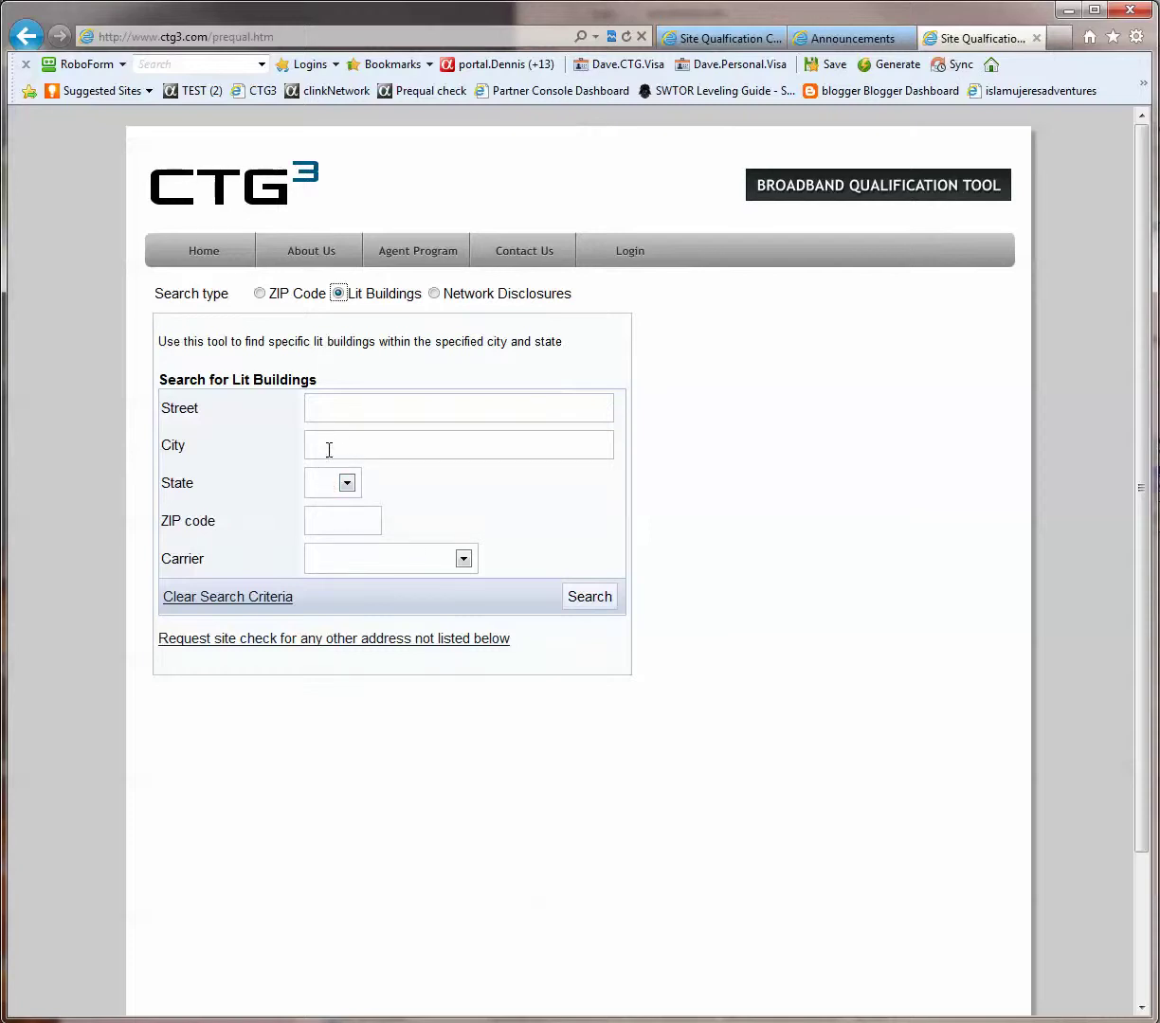
# Search for lit buildings with street 2001 6th and state WA, and review the listed carrier locations.
pyautogui.click(326, 411)
pyautogui.write('2')
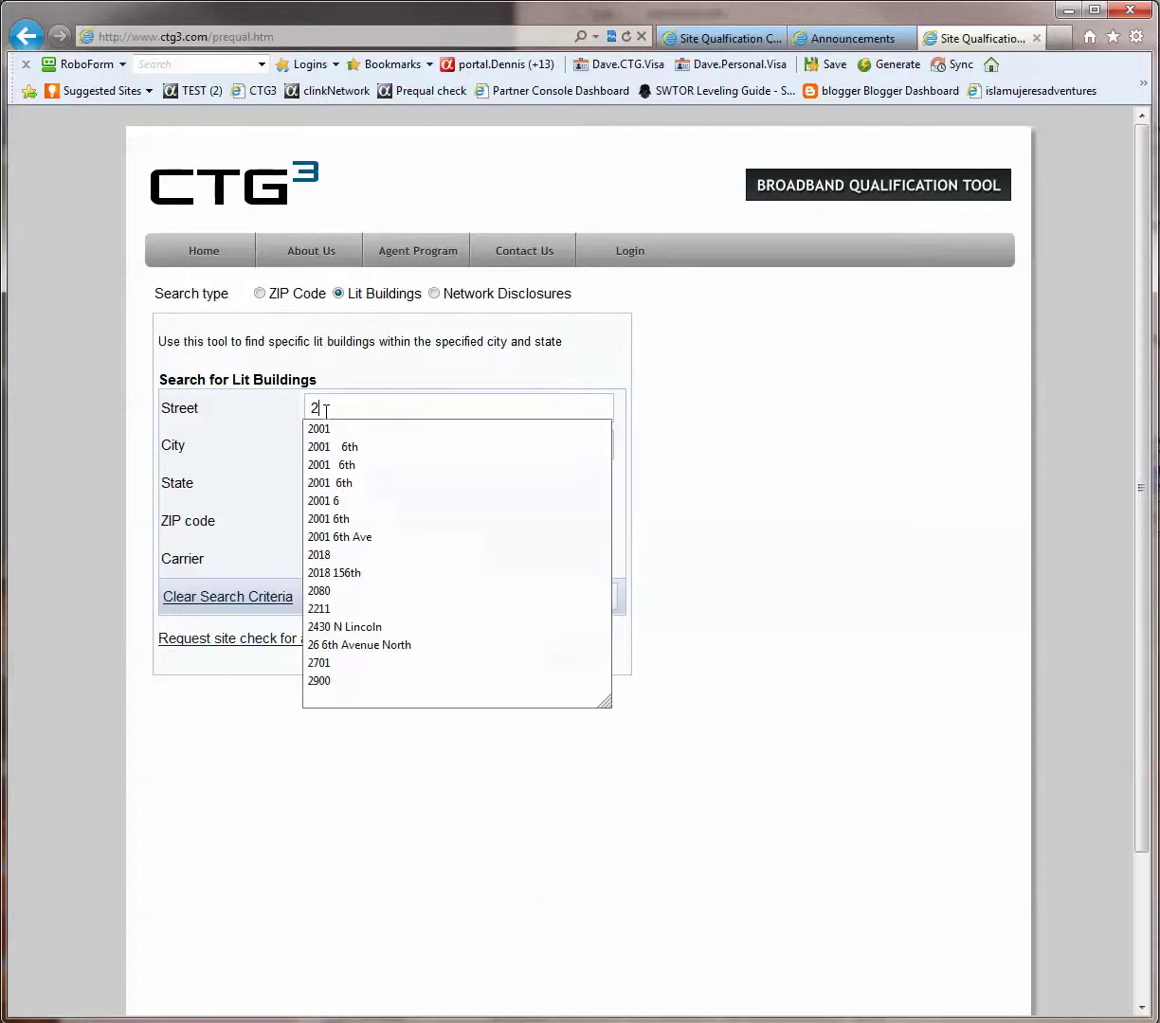
pyautogui.write('001')
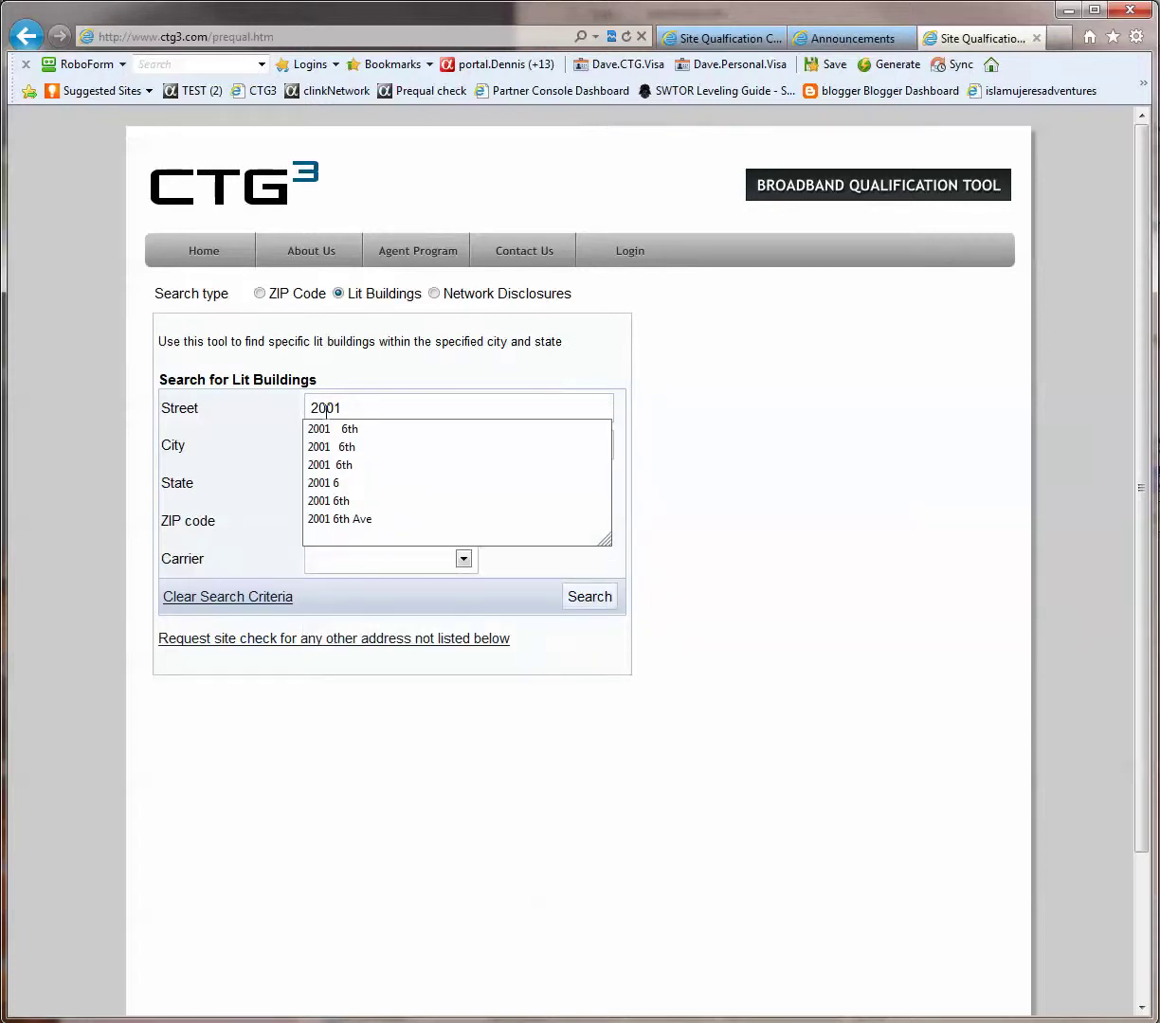
pyautogui.write(' 6th')
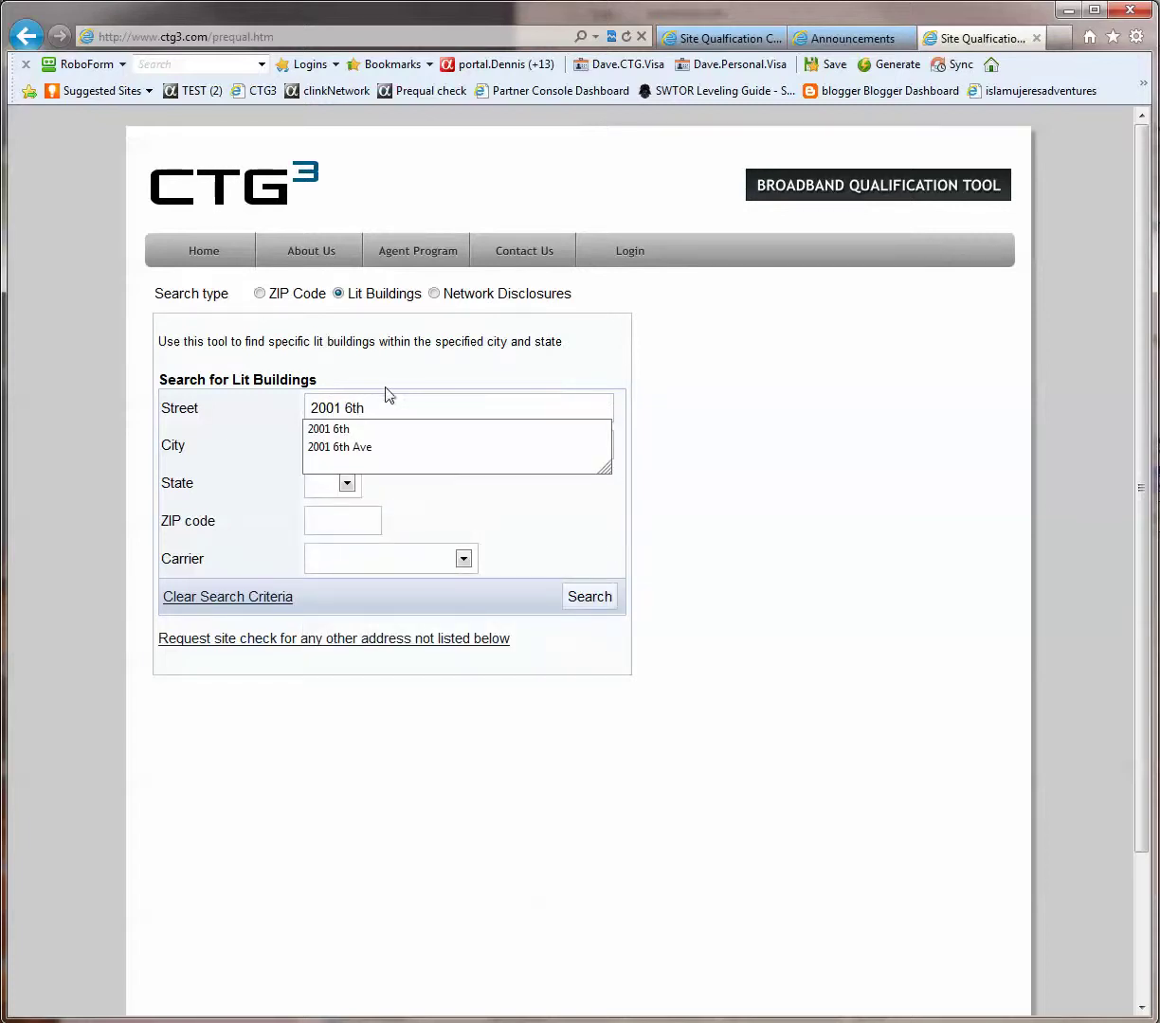
pyautogui.click(344, 484)
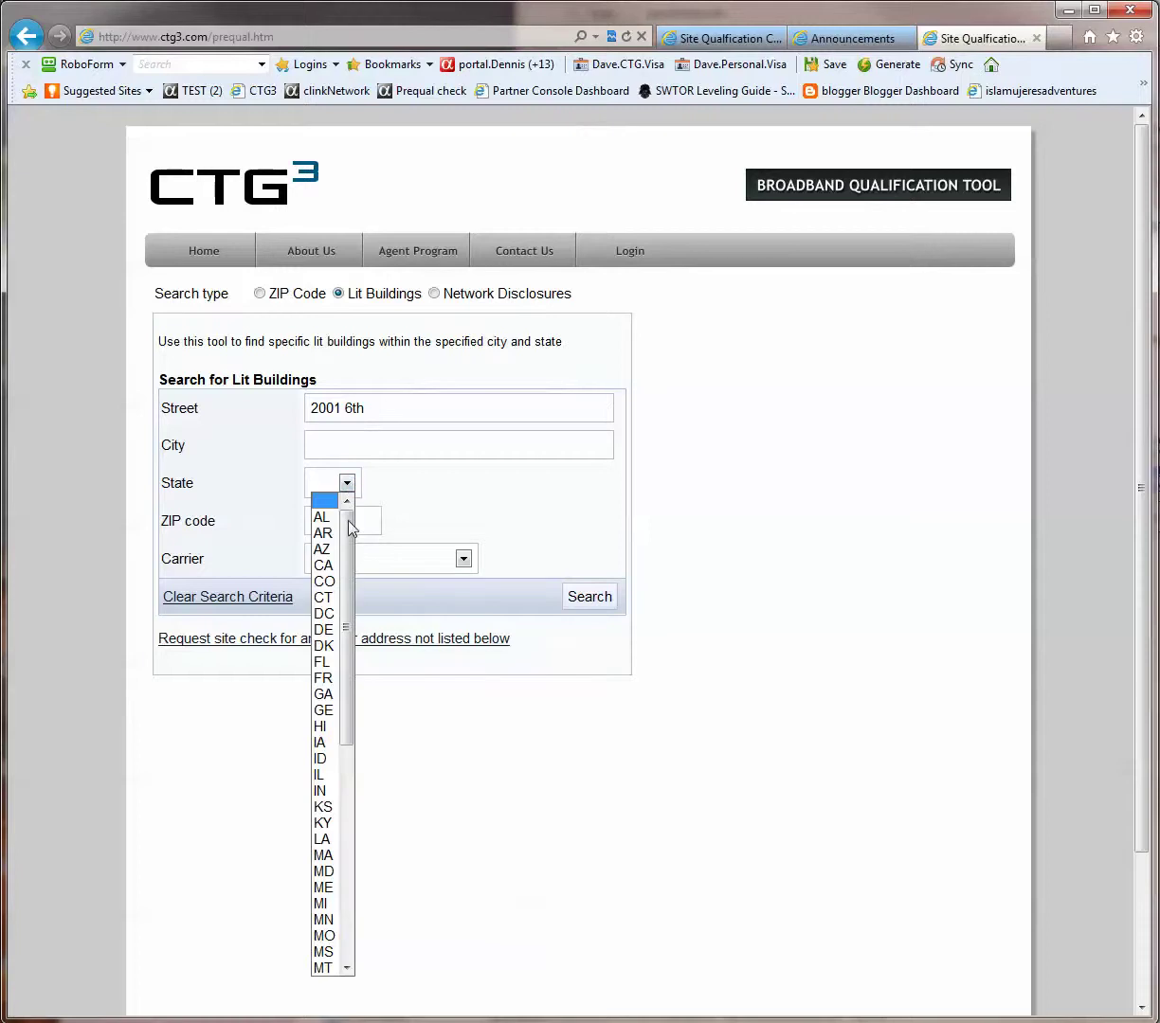
pyautogui.moveTo(350, 527); pyautogui.dragTo(350, 875)
pyautogui.click(324, 903)
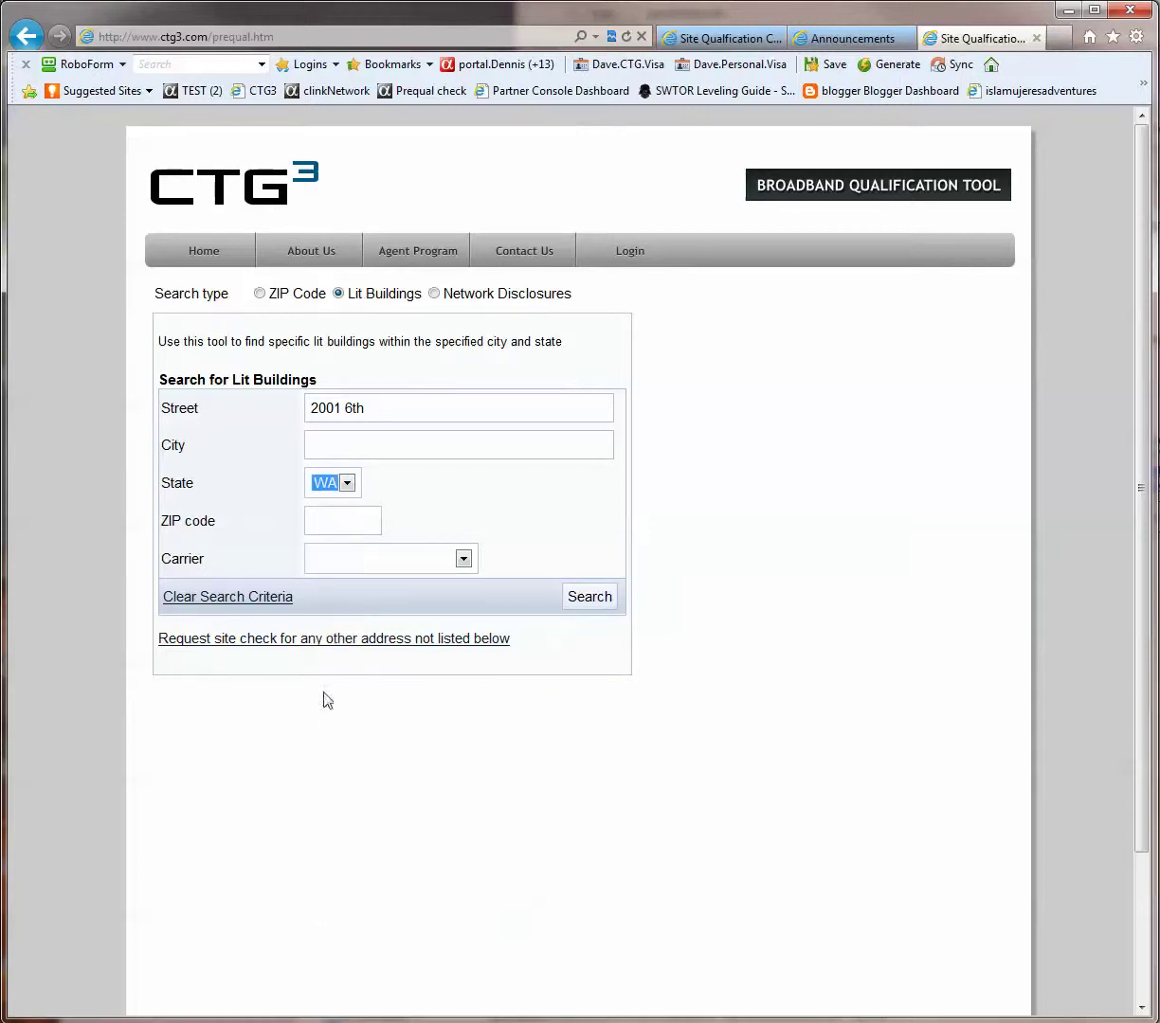
pyautogui.click(372, 410)
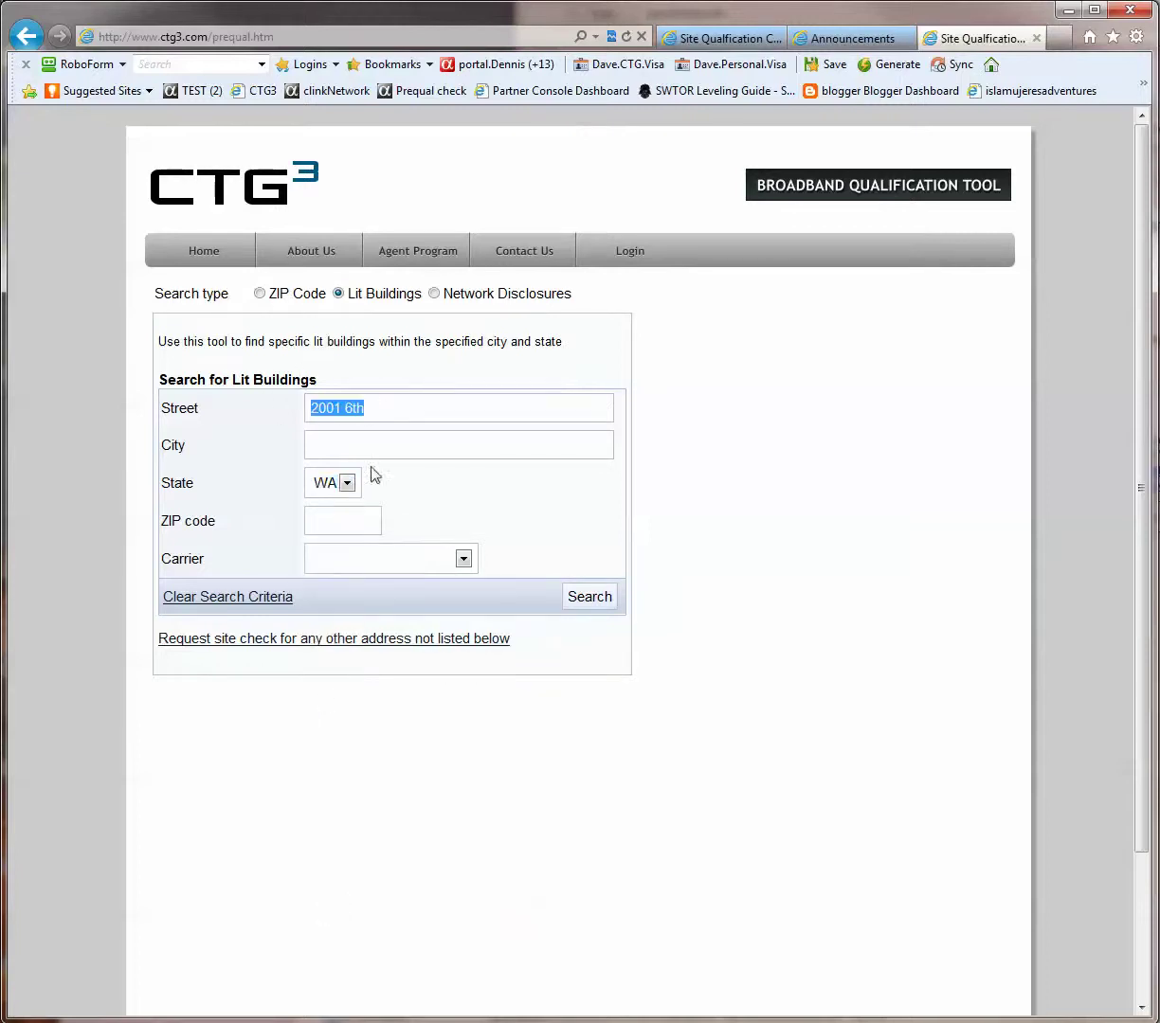
pyautogui.click(599, 601)
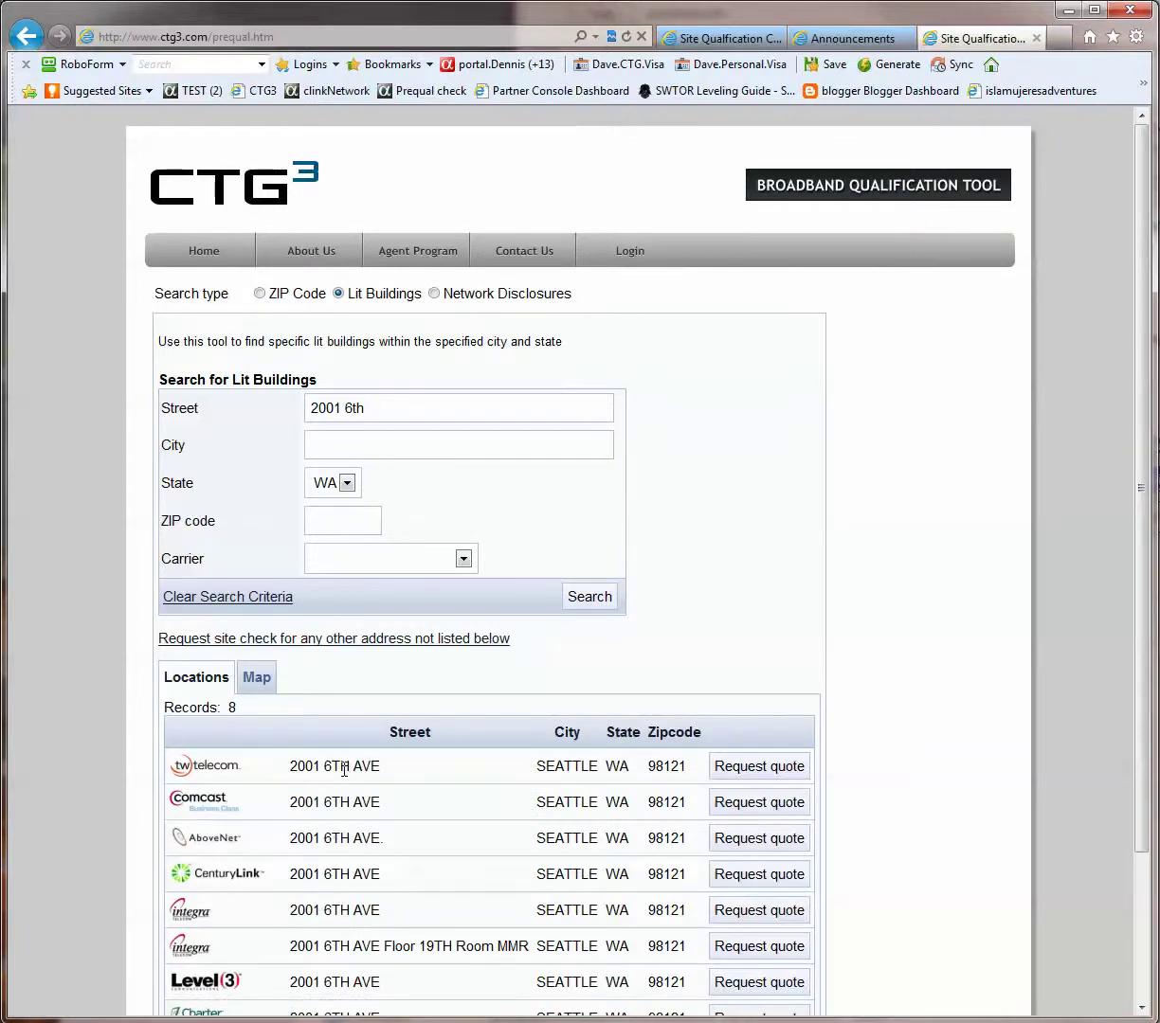
pyautogui.scroll(-3, 327, 833)
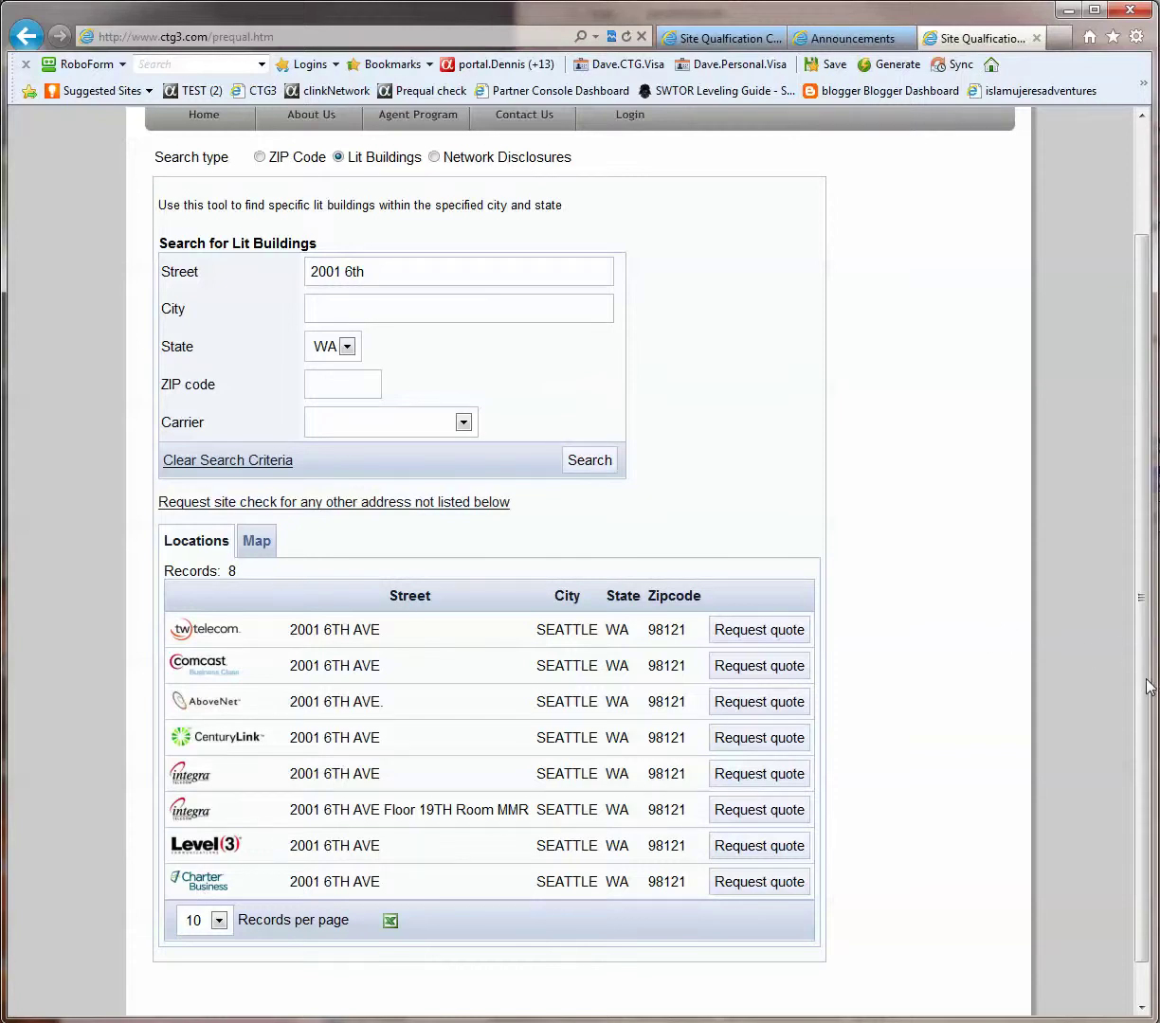
pyautogui.scroll(3, 1146, 687)
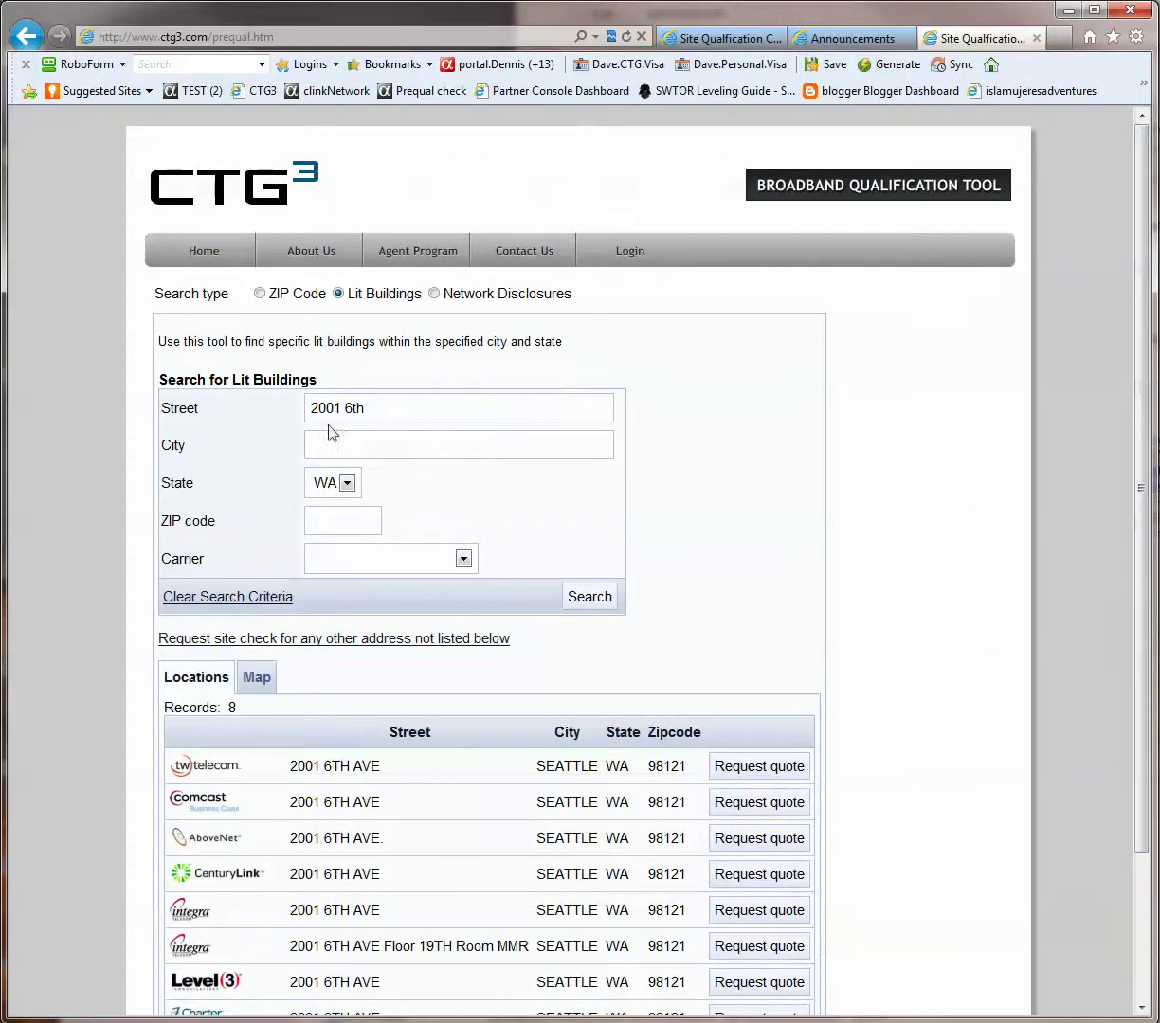
# Clear the street and search for lit buildings in the city of walla walla with the state kept at WA.
pyautogui.moveTo(373, 410); pyautogui.dragTo(173, 371)
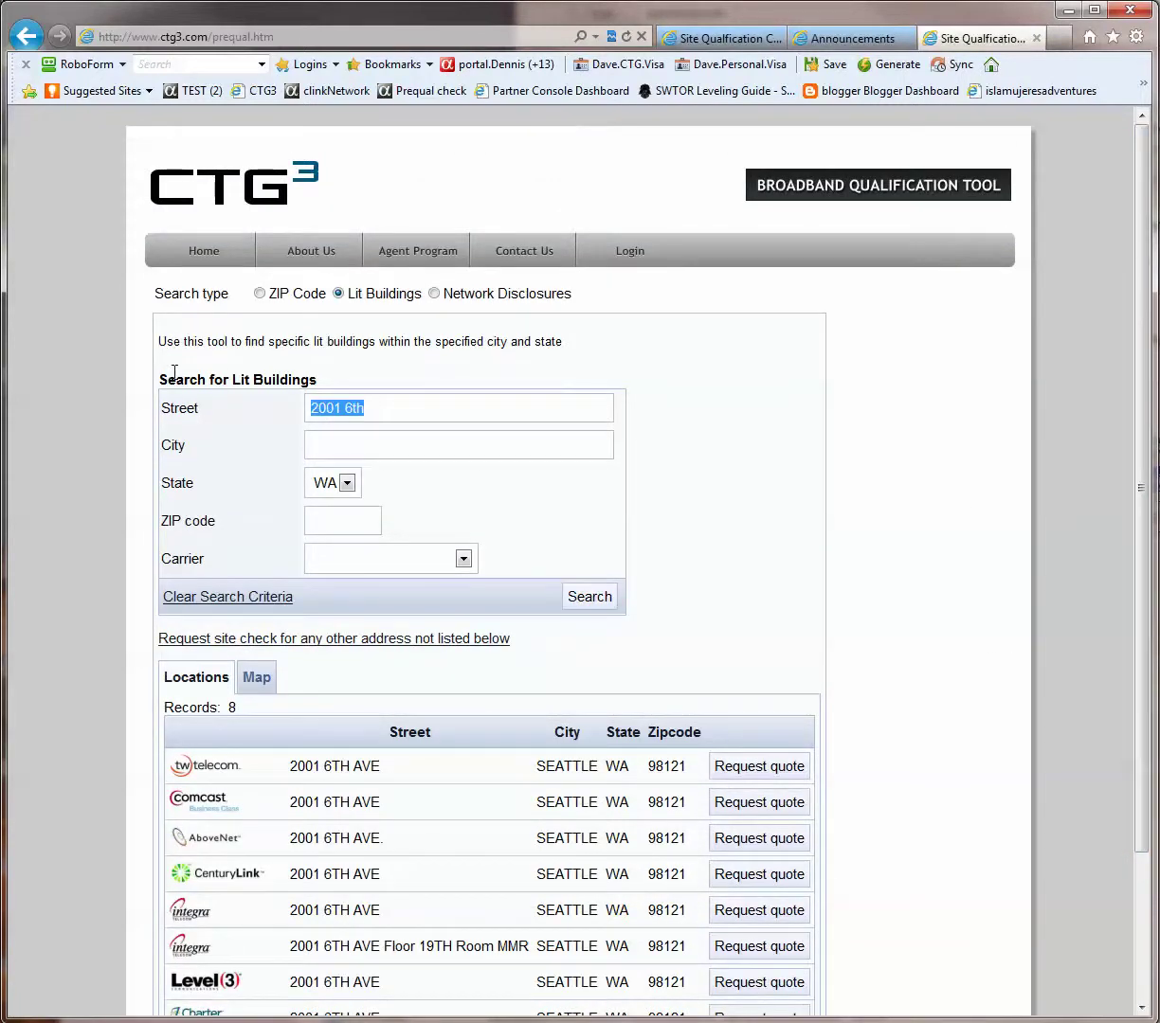
pyautogui.press('Delete')
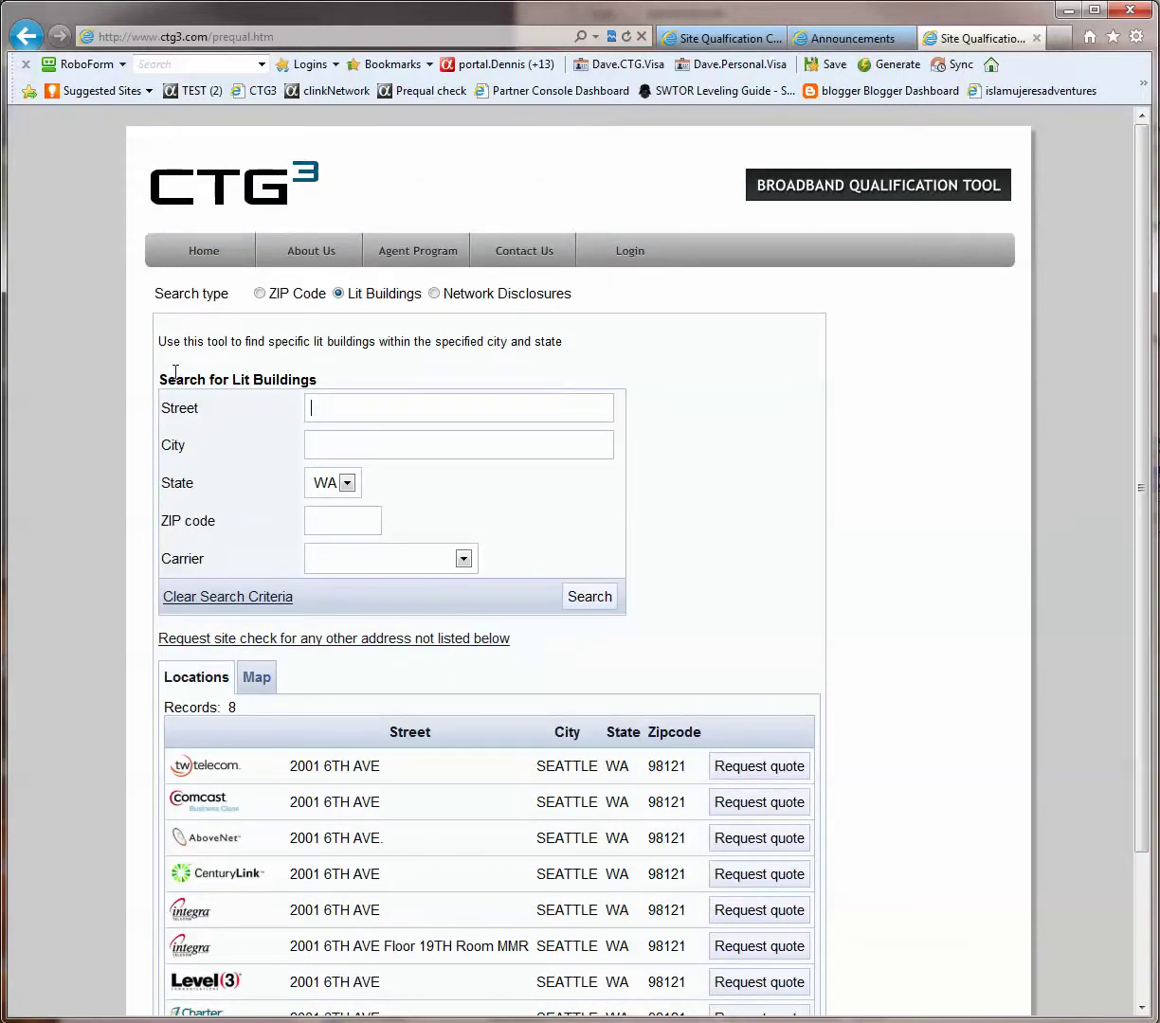
pyautogui.click(347, 484)
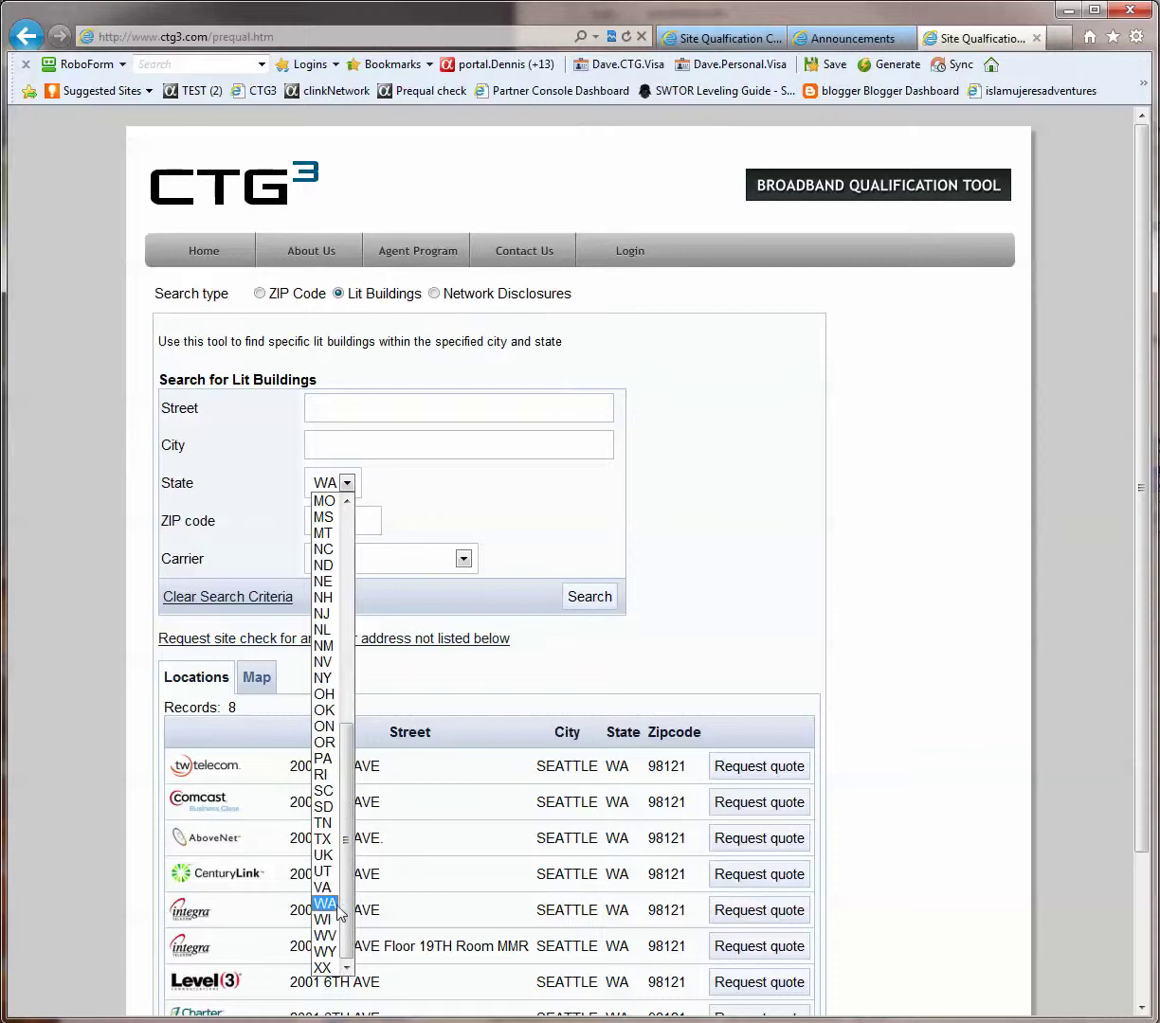
pyautogui.click(370, 501)
pyautogui.click(334, 439)
pyautogui.write('w')
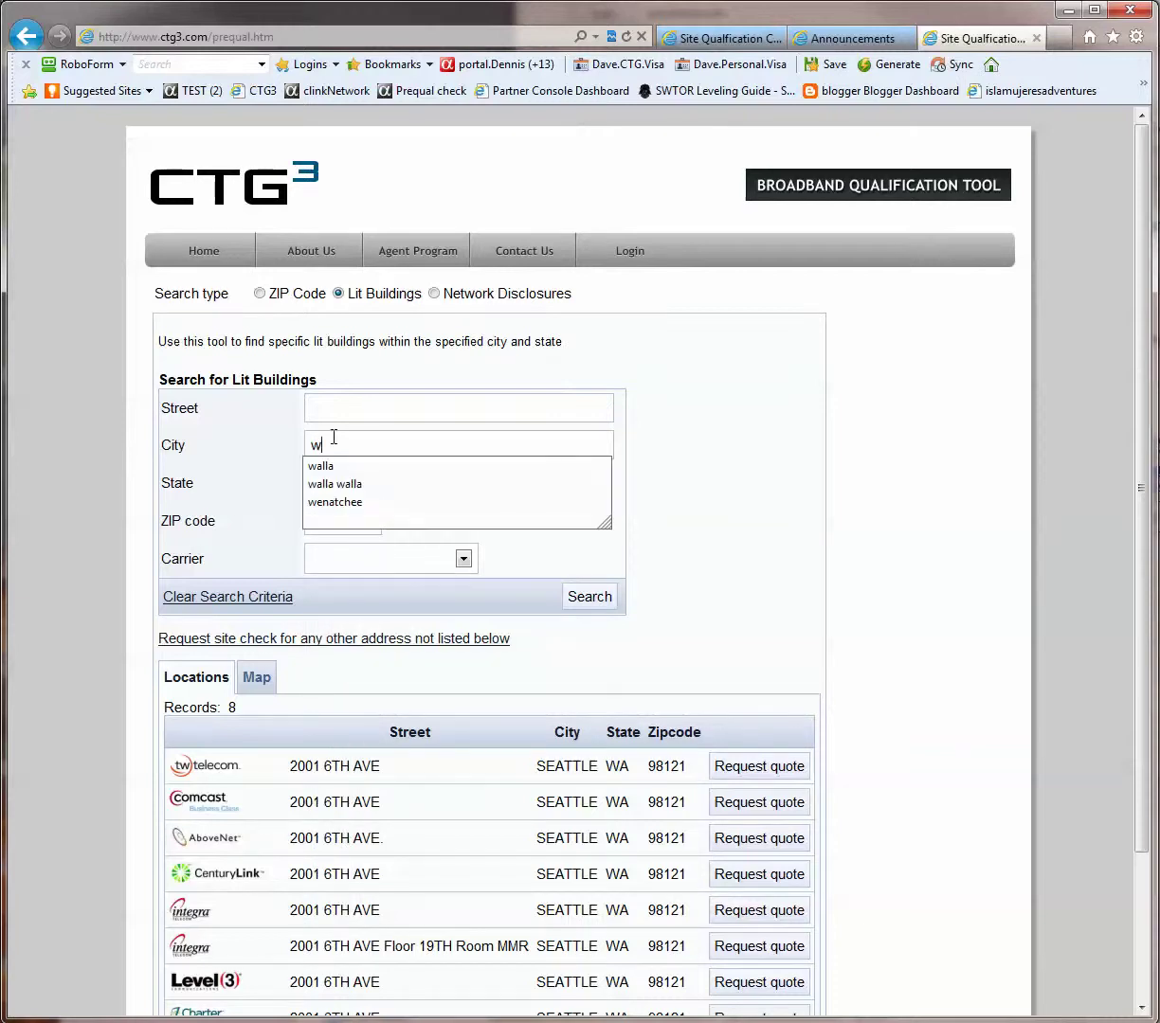
pyautogui.write('all')
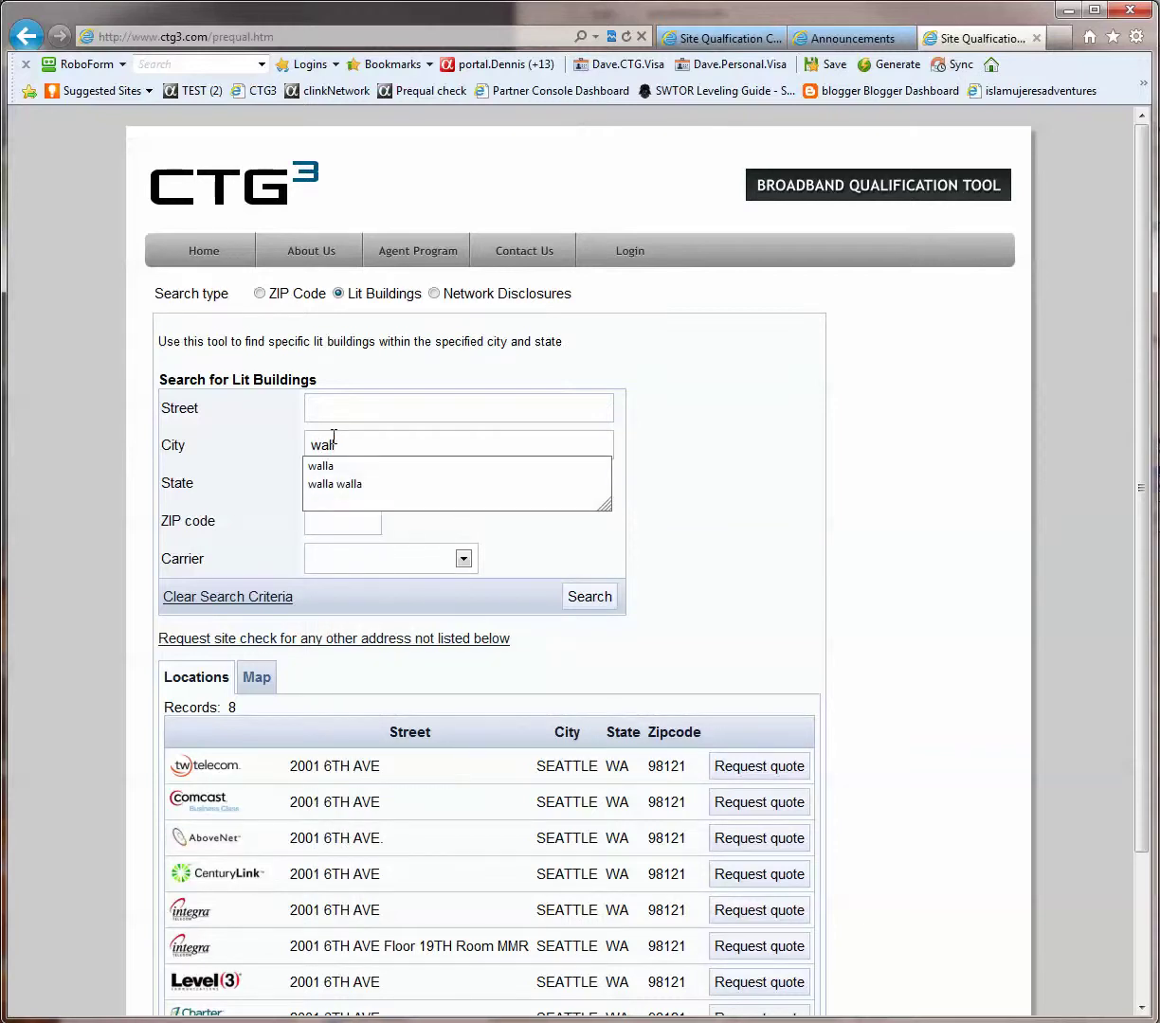
pyautogui.write('a walla')
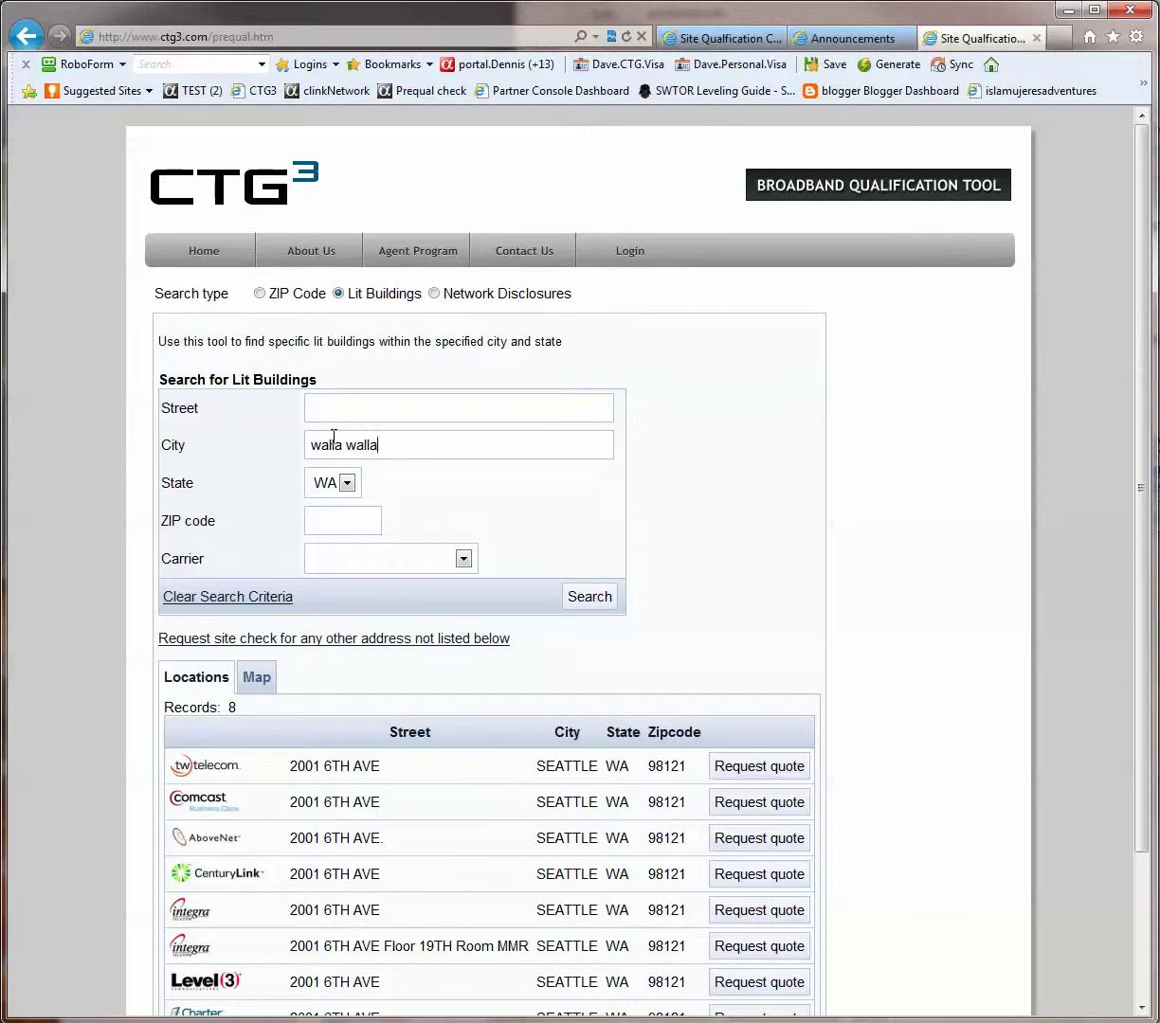
pyautogui.click(587, 597)
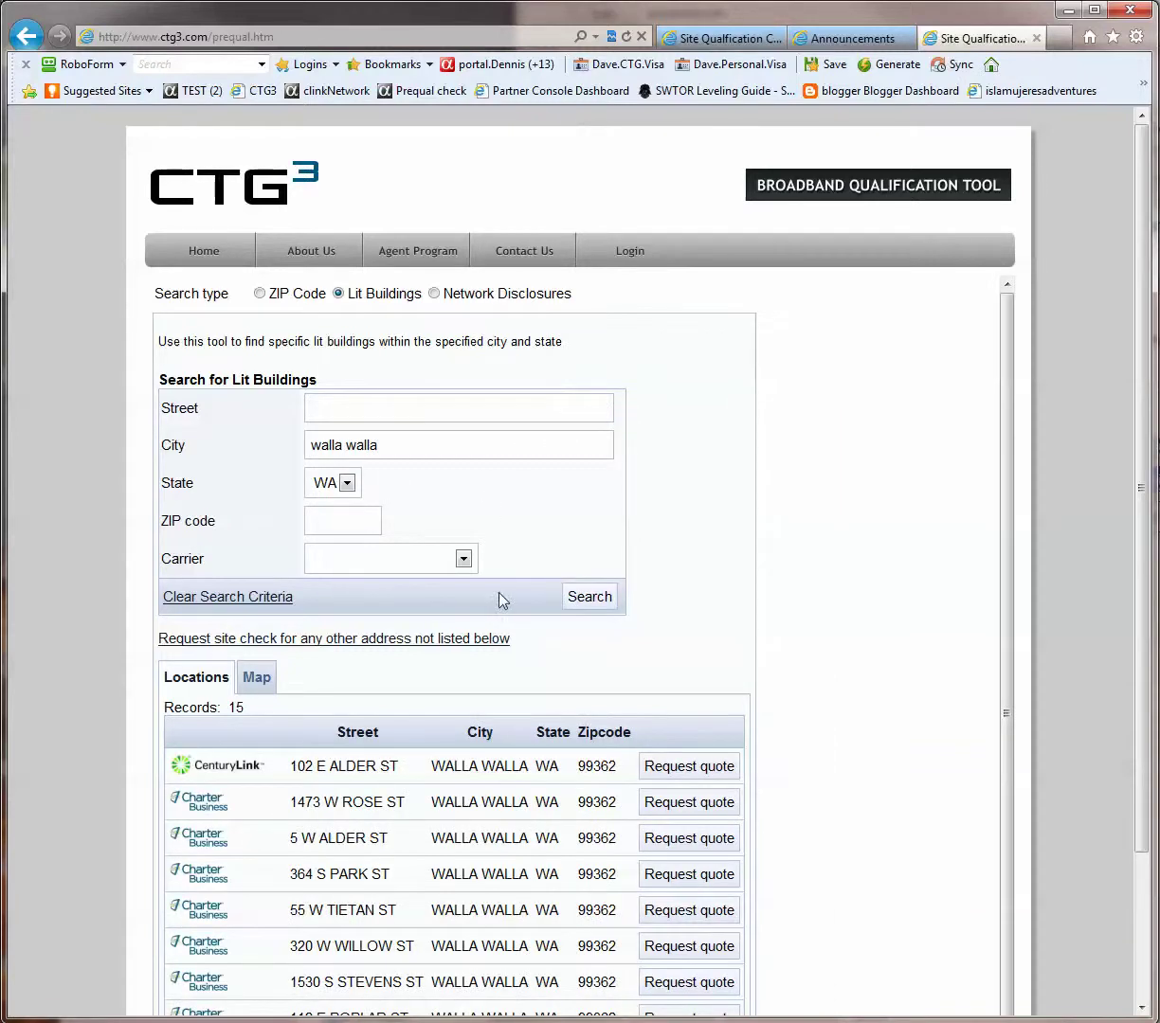
# Show 100 records per page in the Walla Walla results and highlight the street address of the CenturyLink location.
pyautogui.scroll(-3, 692, 594)
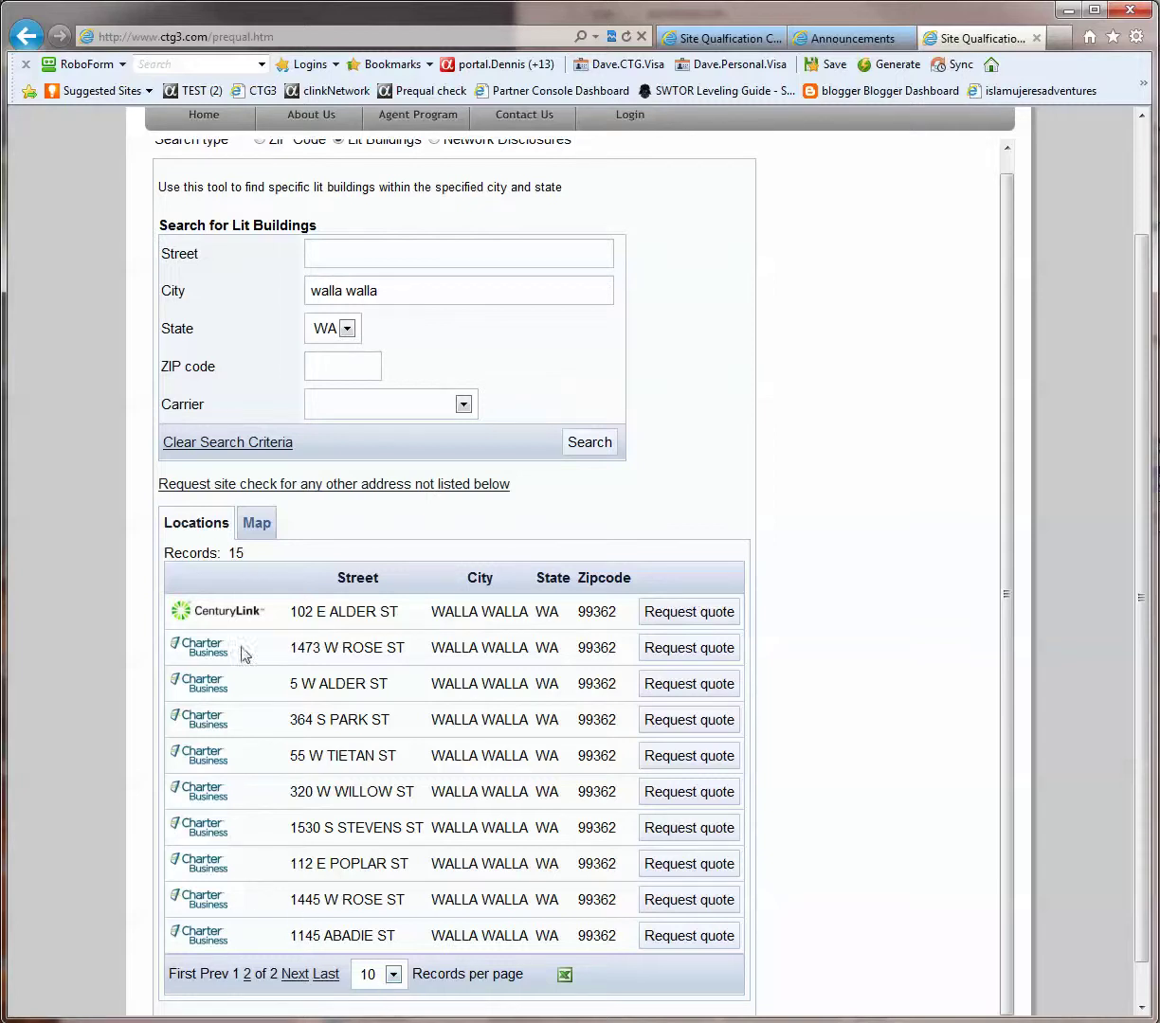
pyautogui.click(370, 976)
pyautogui.click(371, 1020)
pyautogui.scroll(-3, 322, 832)
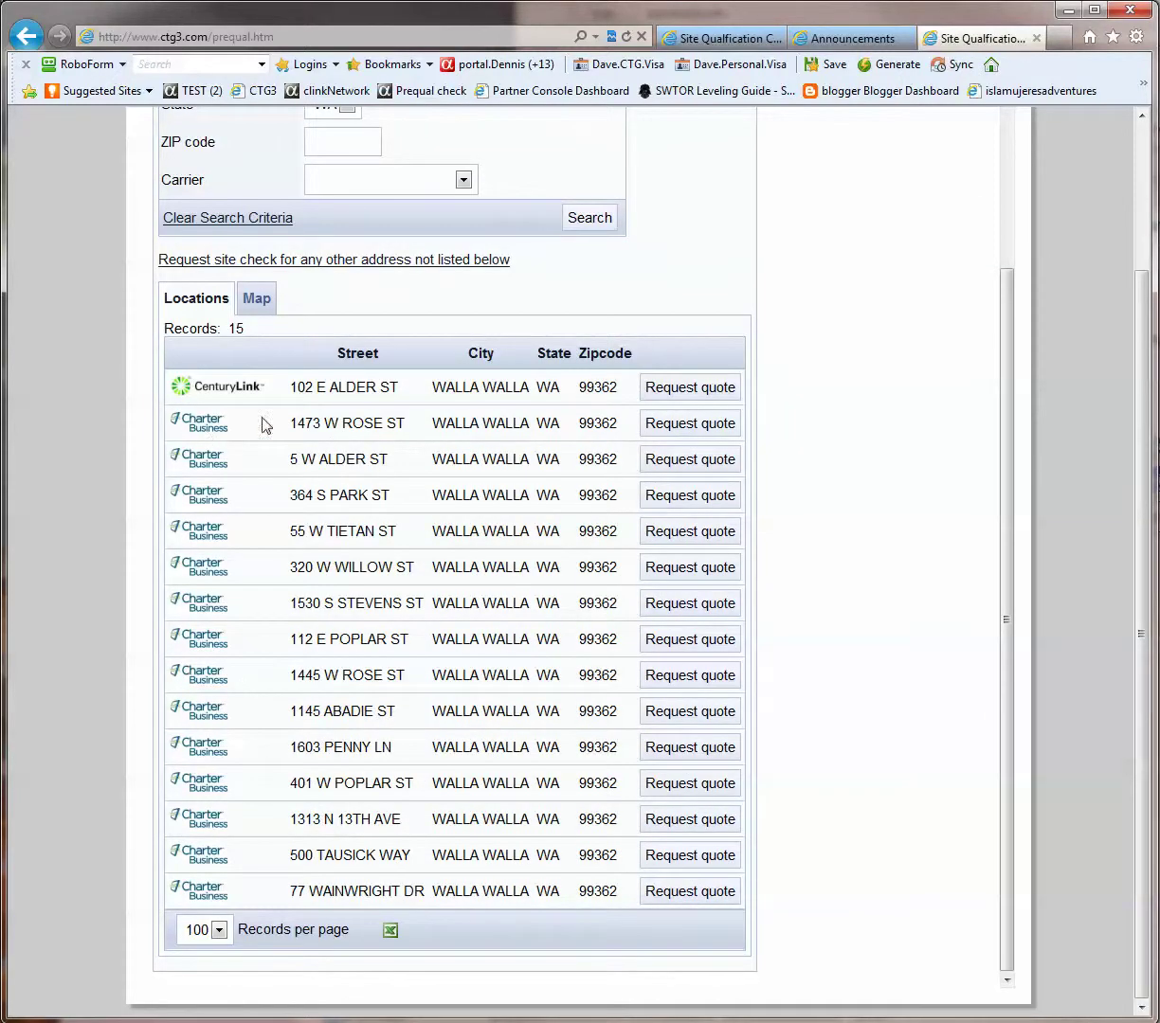
pyautogui.moveTo(292, 387); pyautogui.dragTo(398, 386)
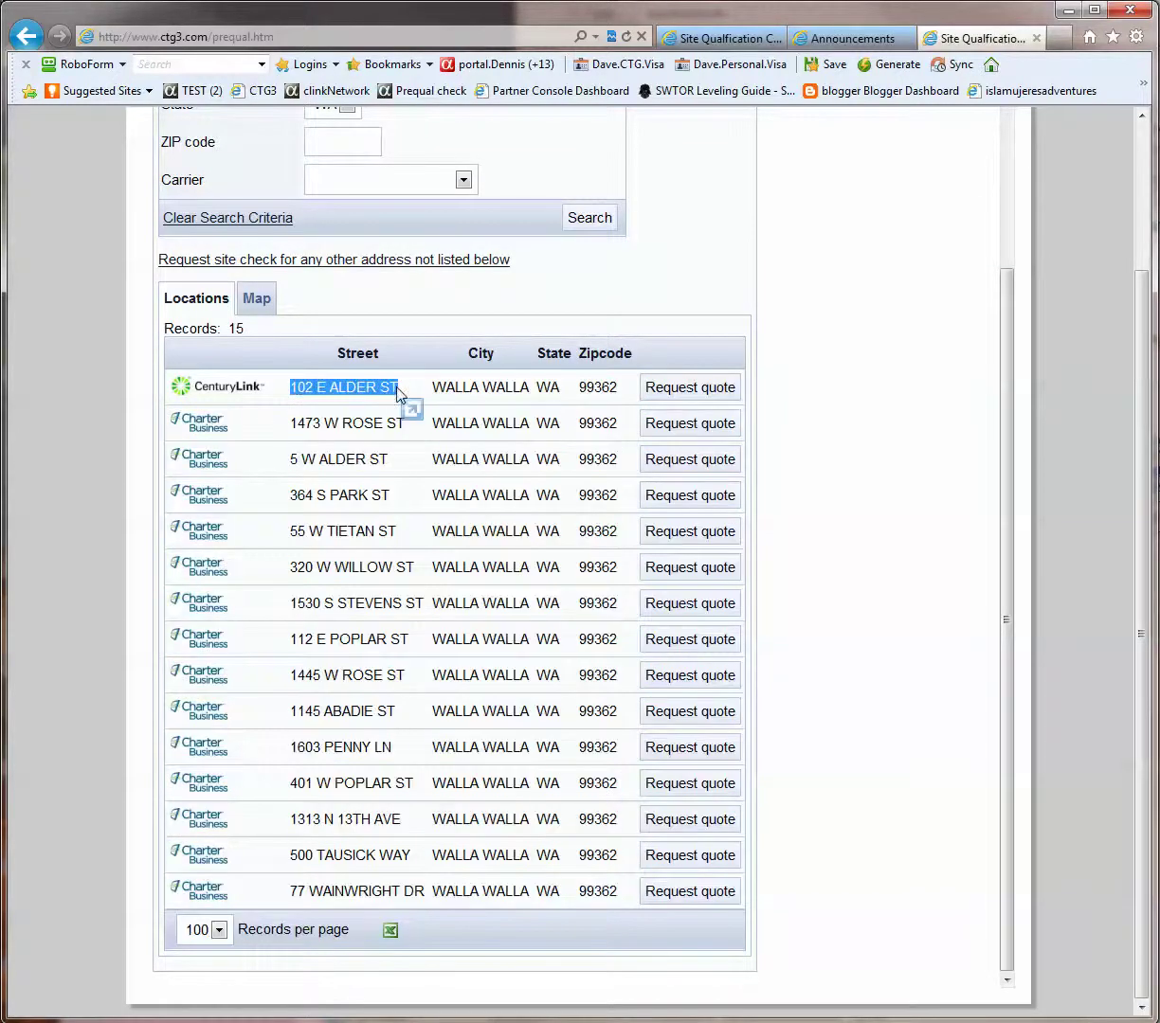
# View the Walla Walla lit buildings on the map, look over the marked sites, and return to the locations list.
pyautogui.click(257, 299)
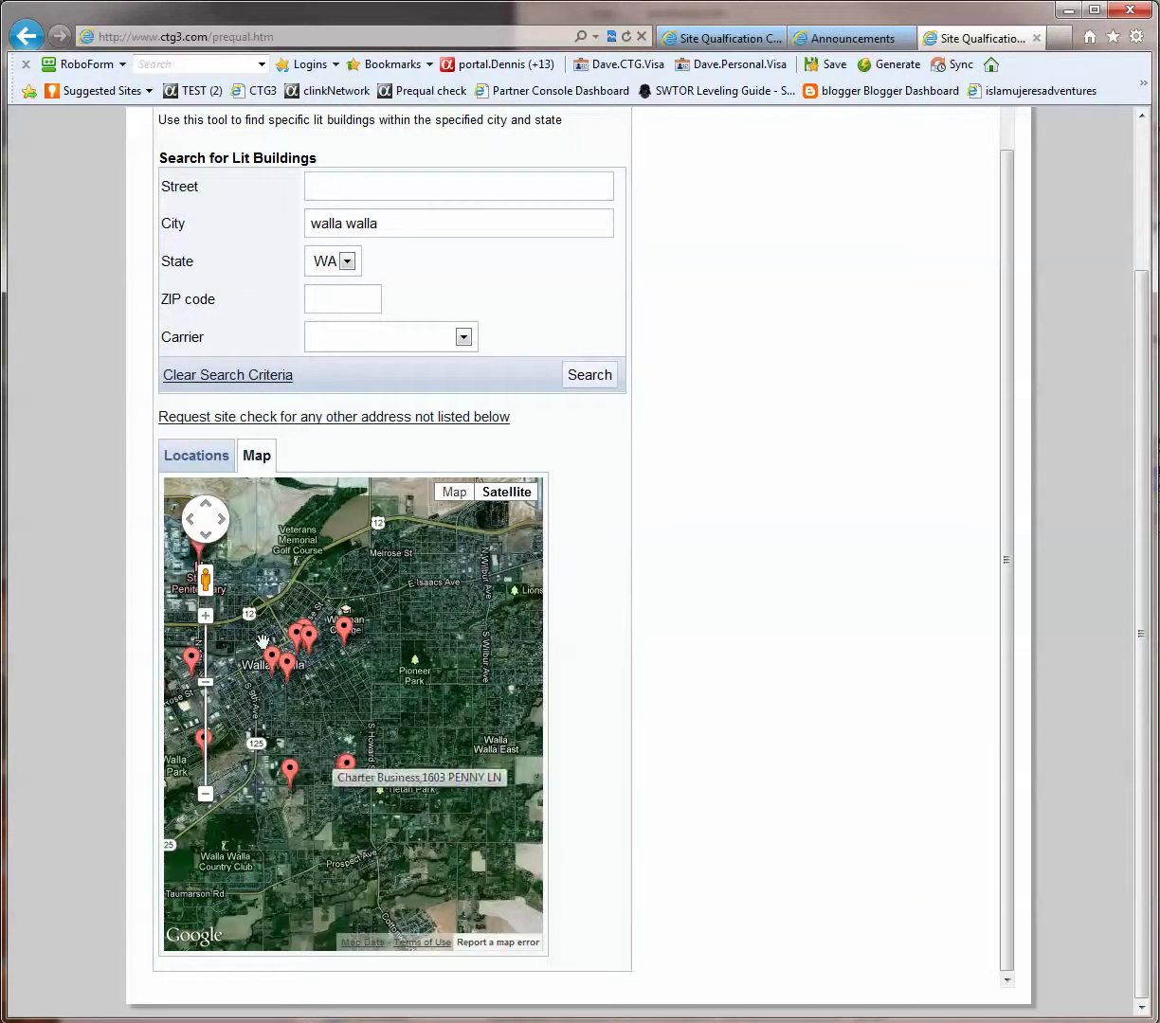
pyautogui.scroll(1, 327, 756)
pyautogui.moveTo(327, 756); pyautogui.dragTo(458, 798)
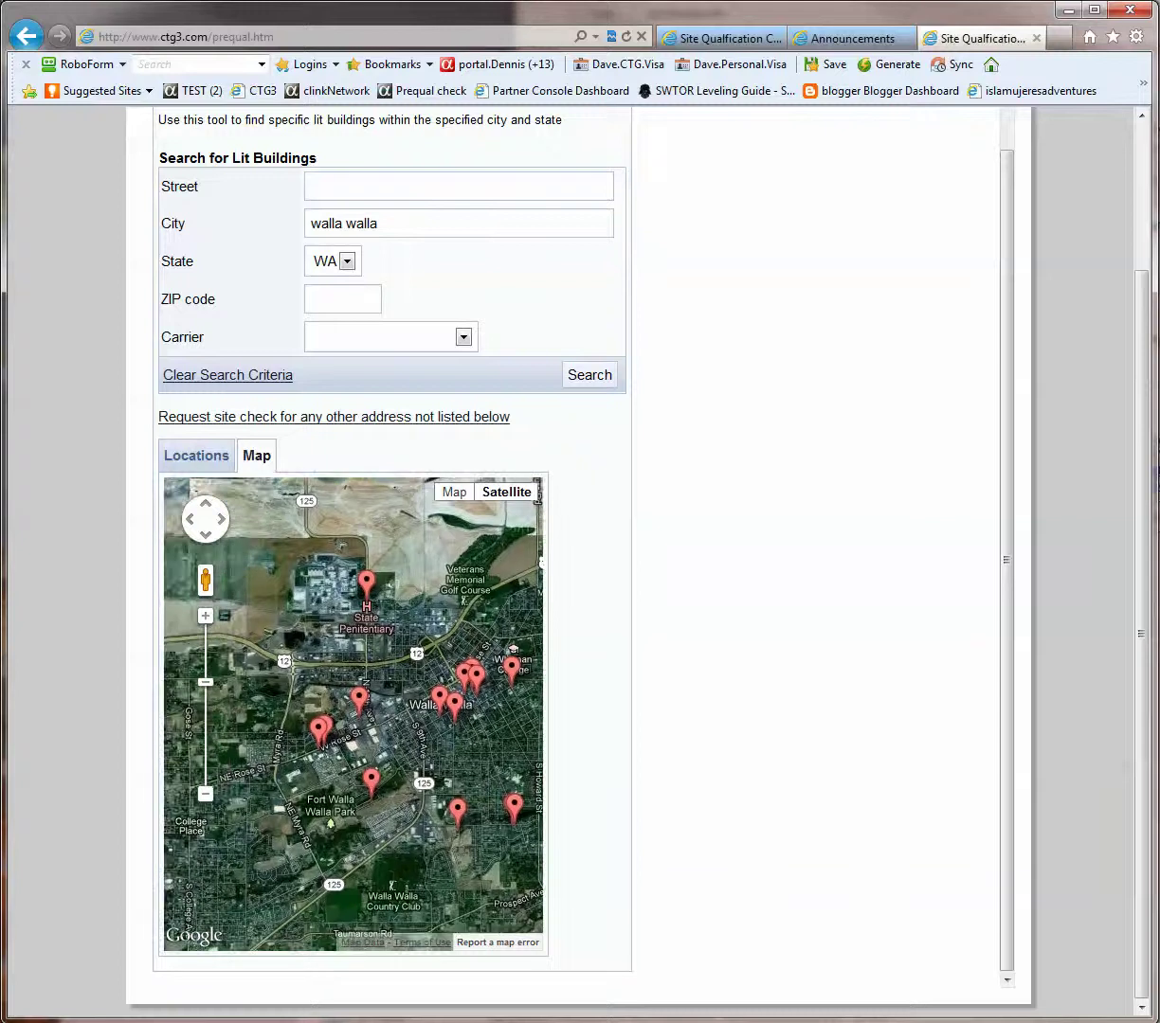
pyautogui.click(181, 457)
pyautogui.scroll(-1, 362, 660)
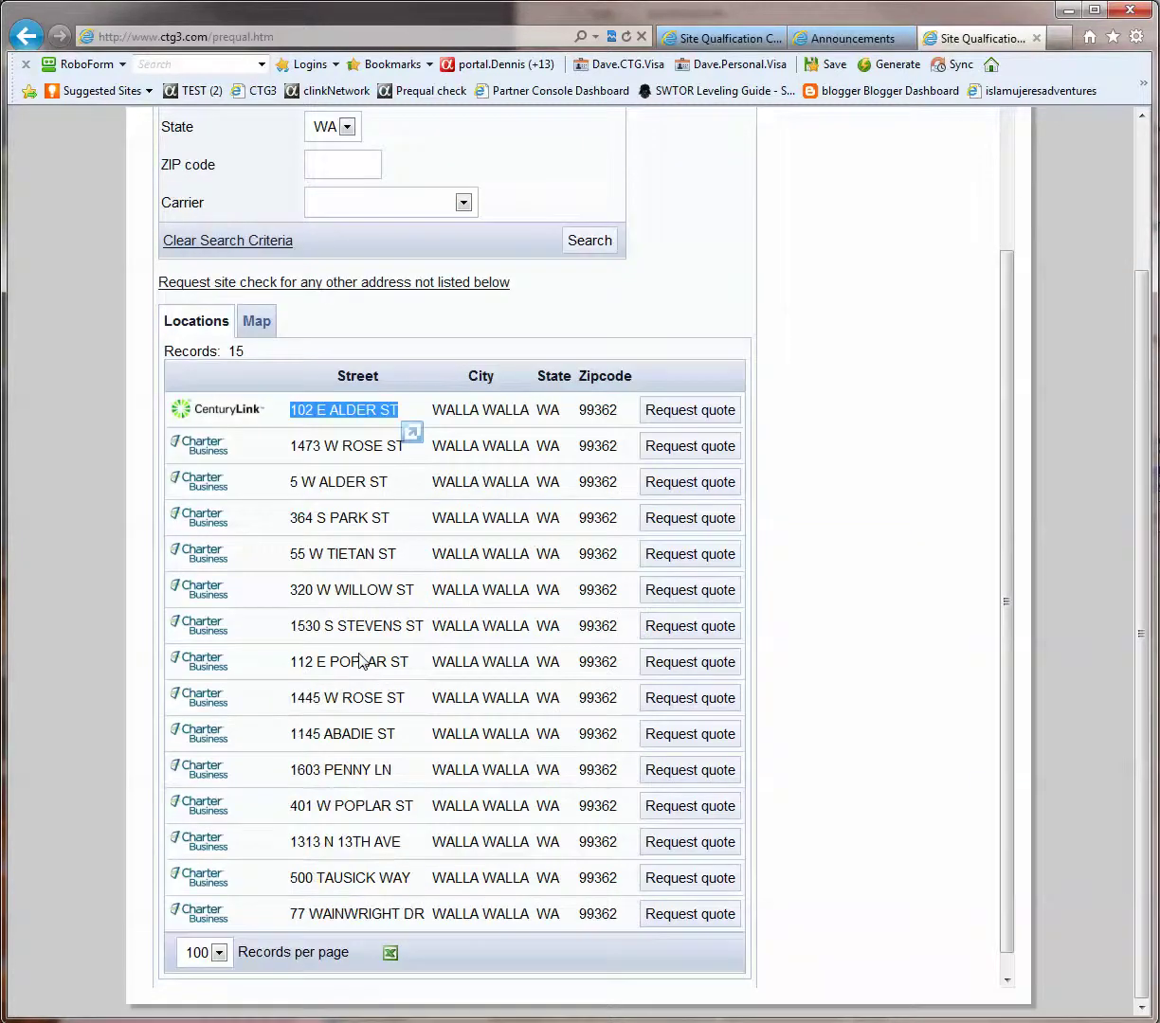
# Clear the city from the lit building search criteria and make the empty street field ready for input.
pyautogui.scroll(3, 363, 661)
pyautogui.scroll(1, 363, 660)
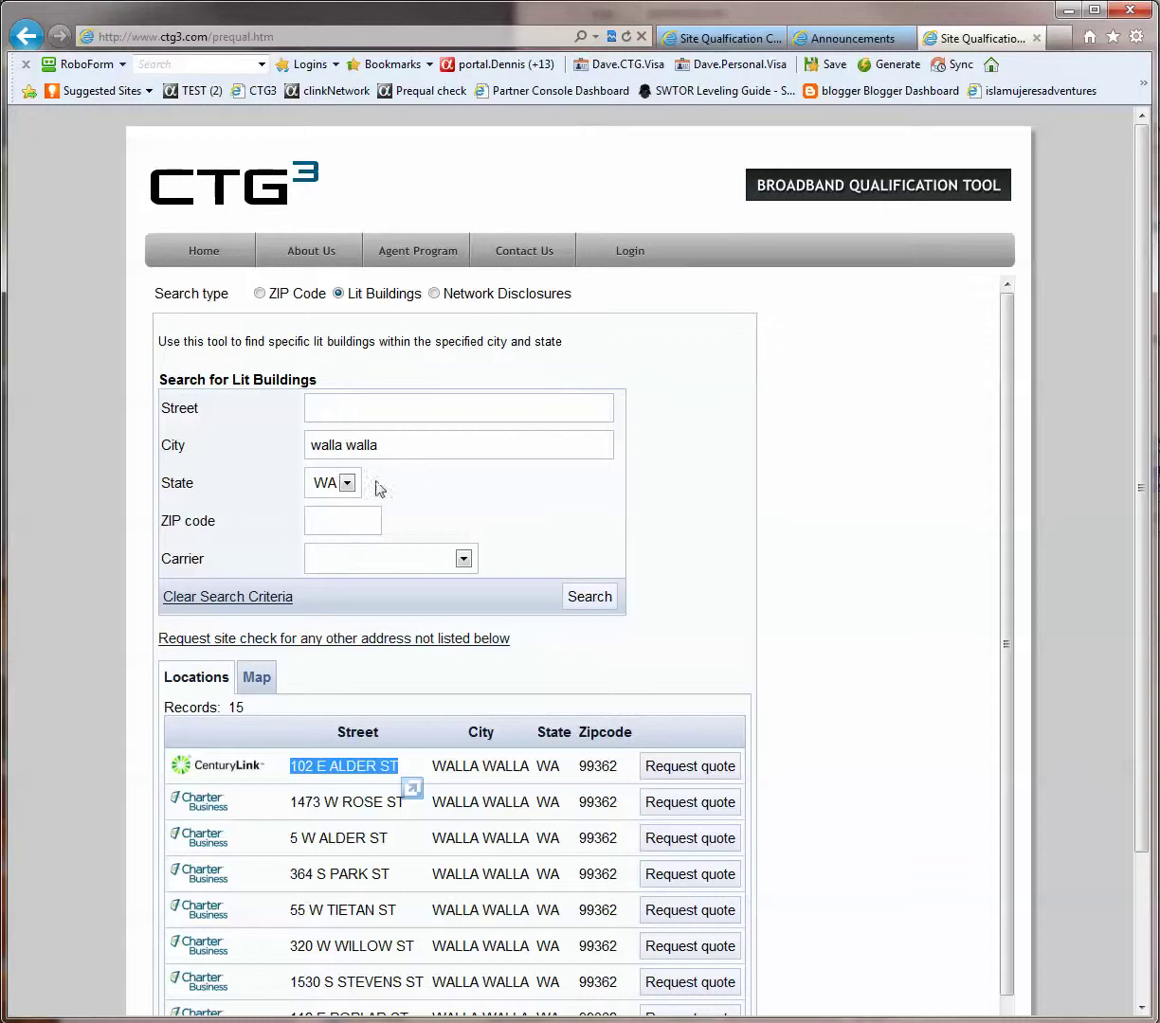
pyautogui.moveTo(407, 445); pyautogui.dragTo(194, 432)
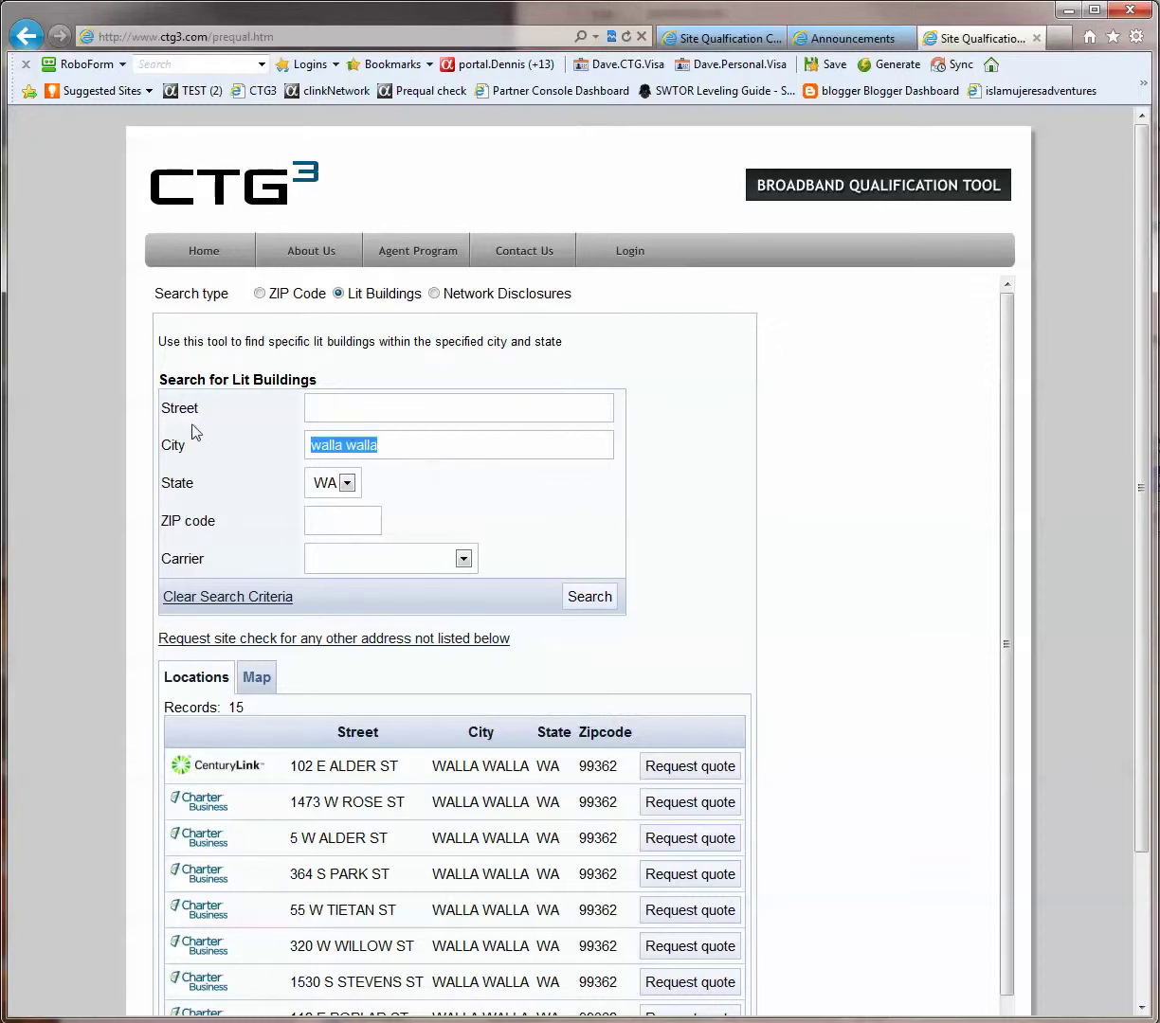
pyautogui.press('BackSpace')
pyautogui.click(370, 417)
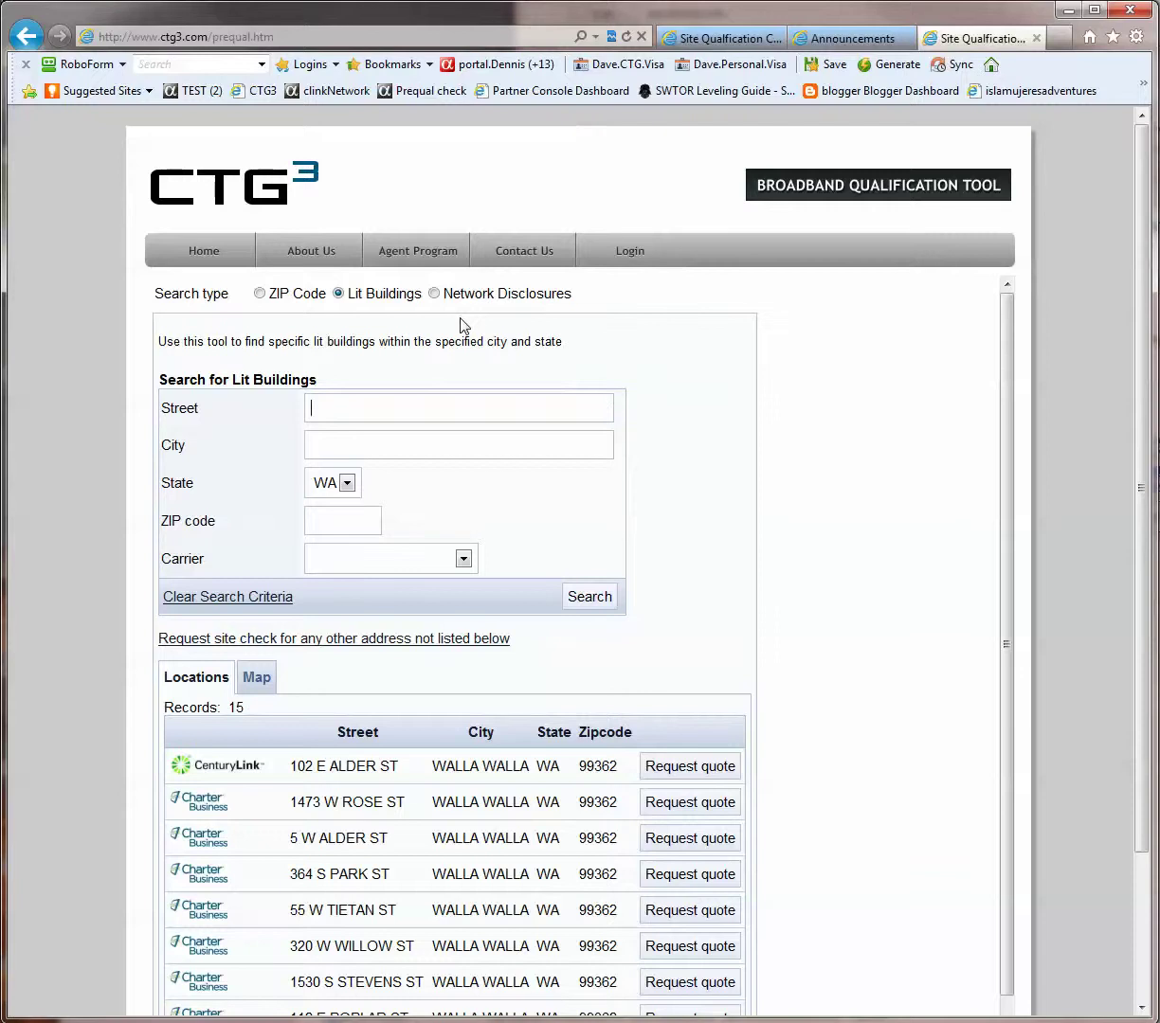
# Switch the search type to Network Disclosures and briefly highlight the CenturyLink Network Deployments heading.
pyautogui.click(434, 293)
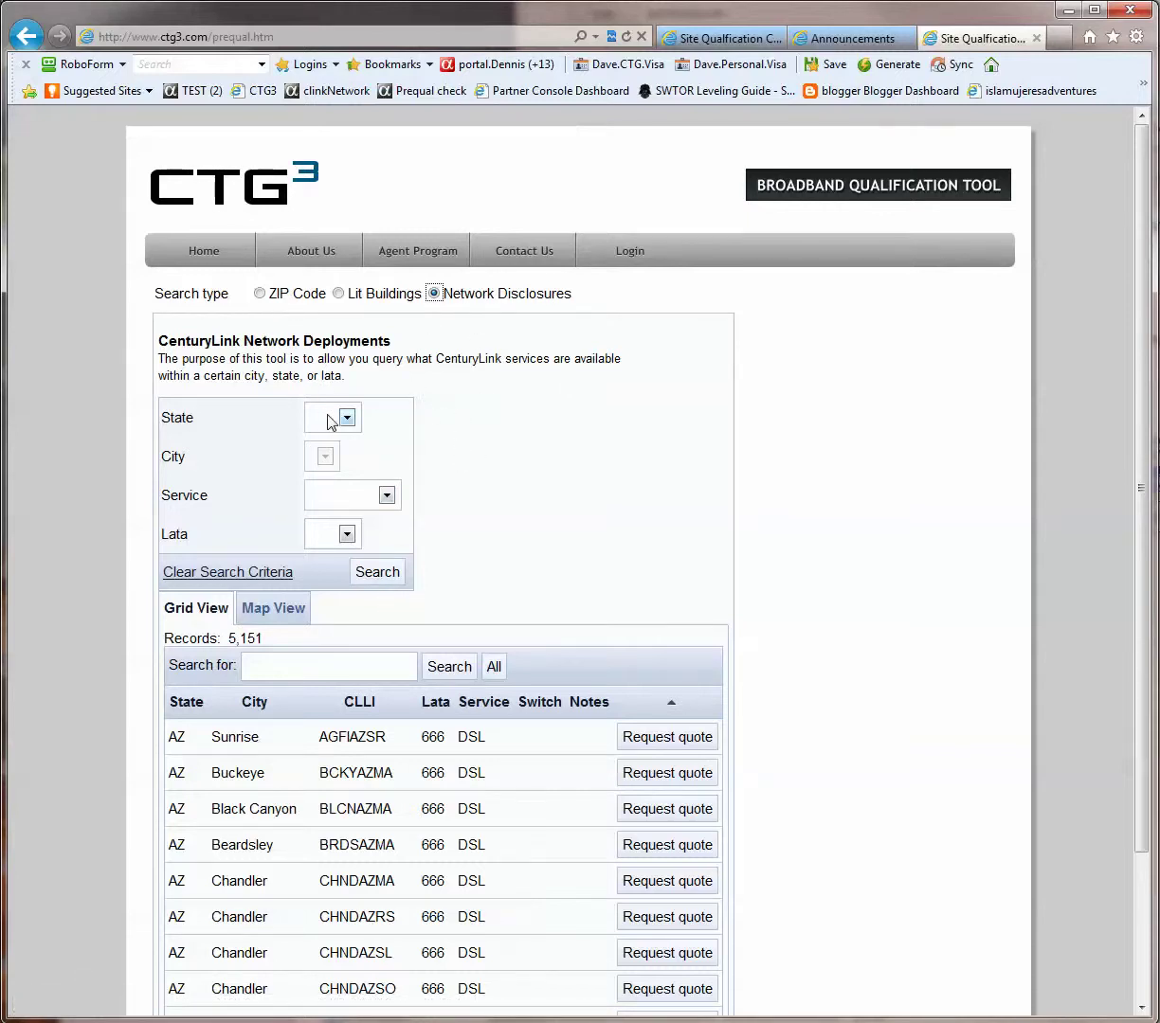
pyautogui.click(160, 347)
pyautogui.moveTo(160, 340); pyautogui.dragTo(391, 344)
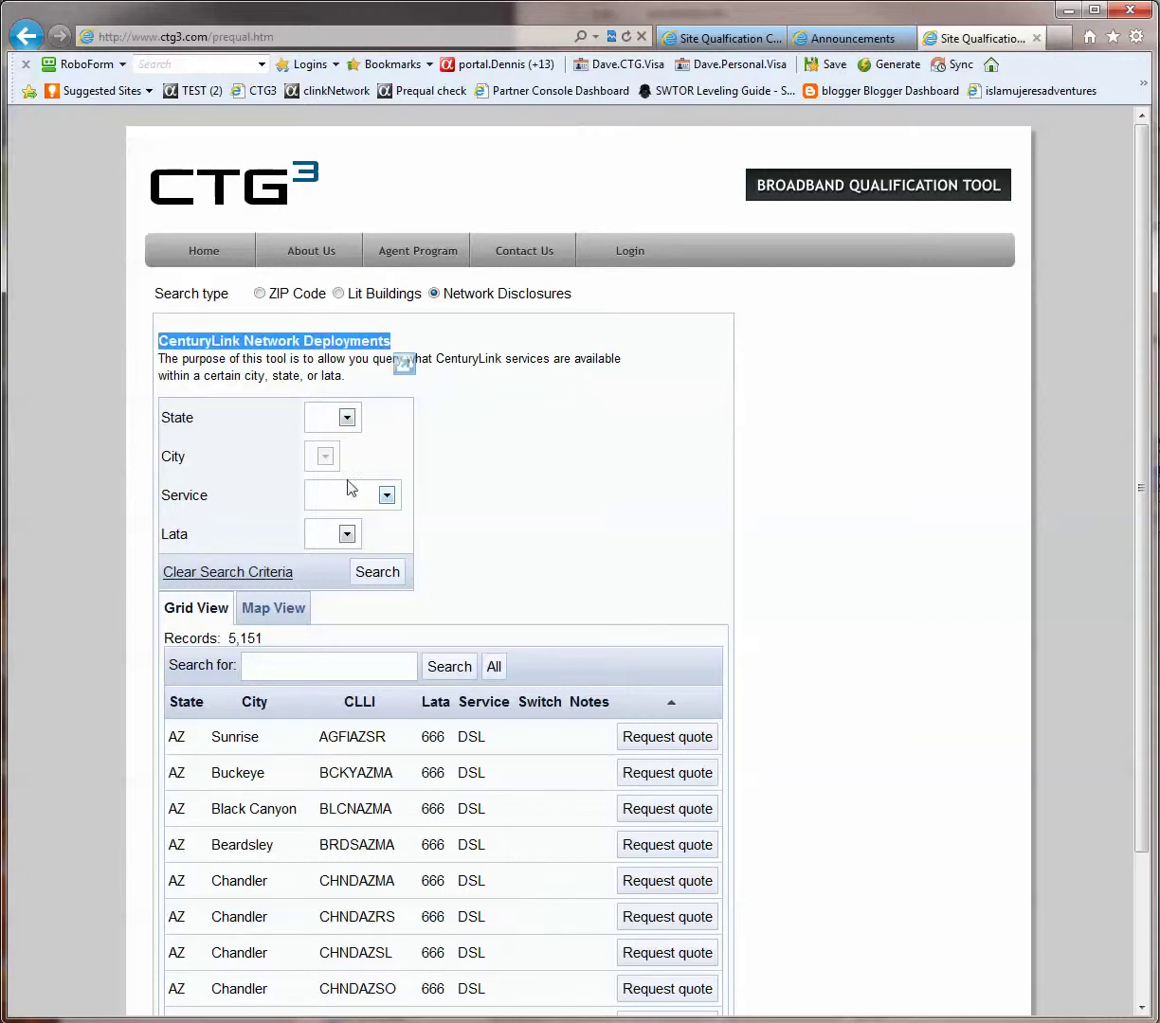
pyautogui.click(431, 419)
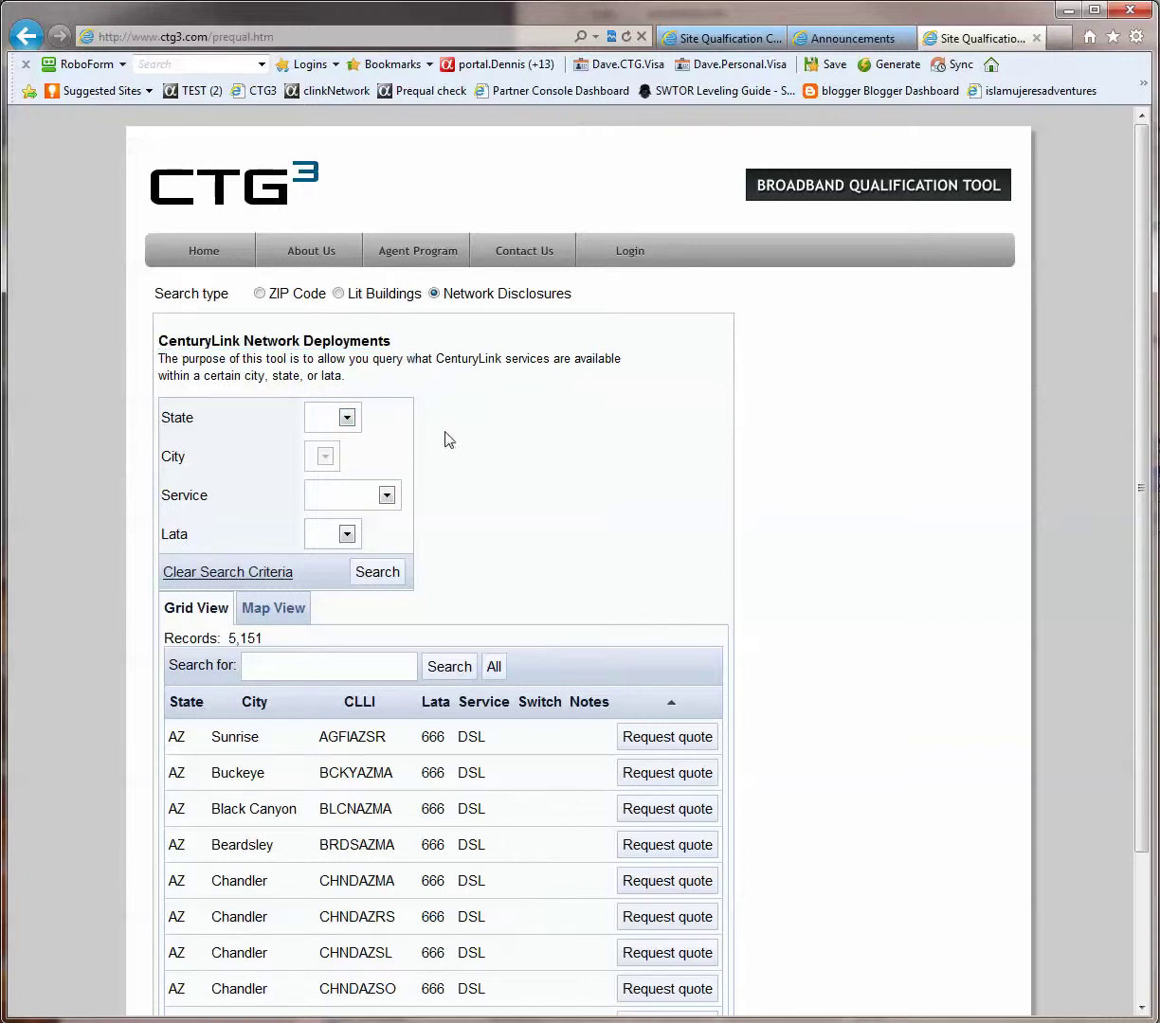
# Set the deployment search state to WA and look over the cities offered for it.
pyautogui.click(326, 424)
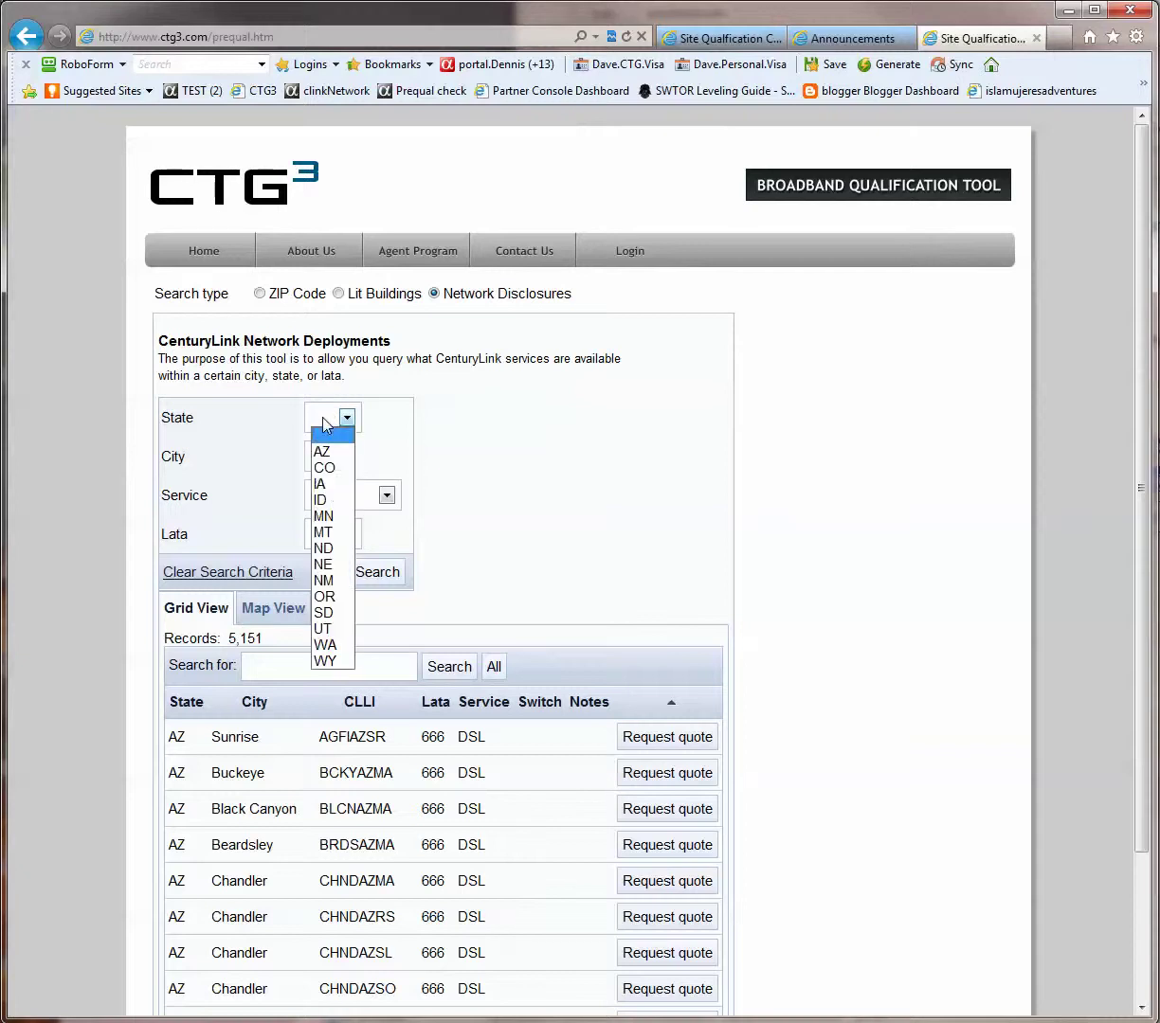
pyautogui.click(333, 646)
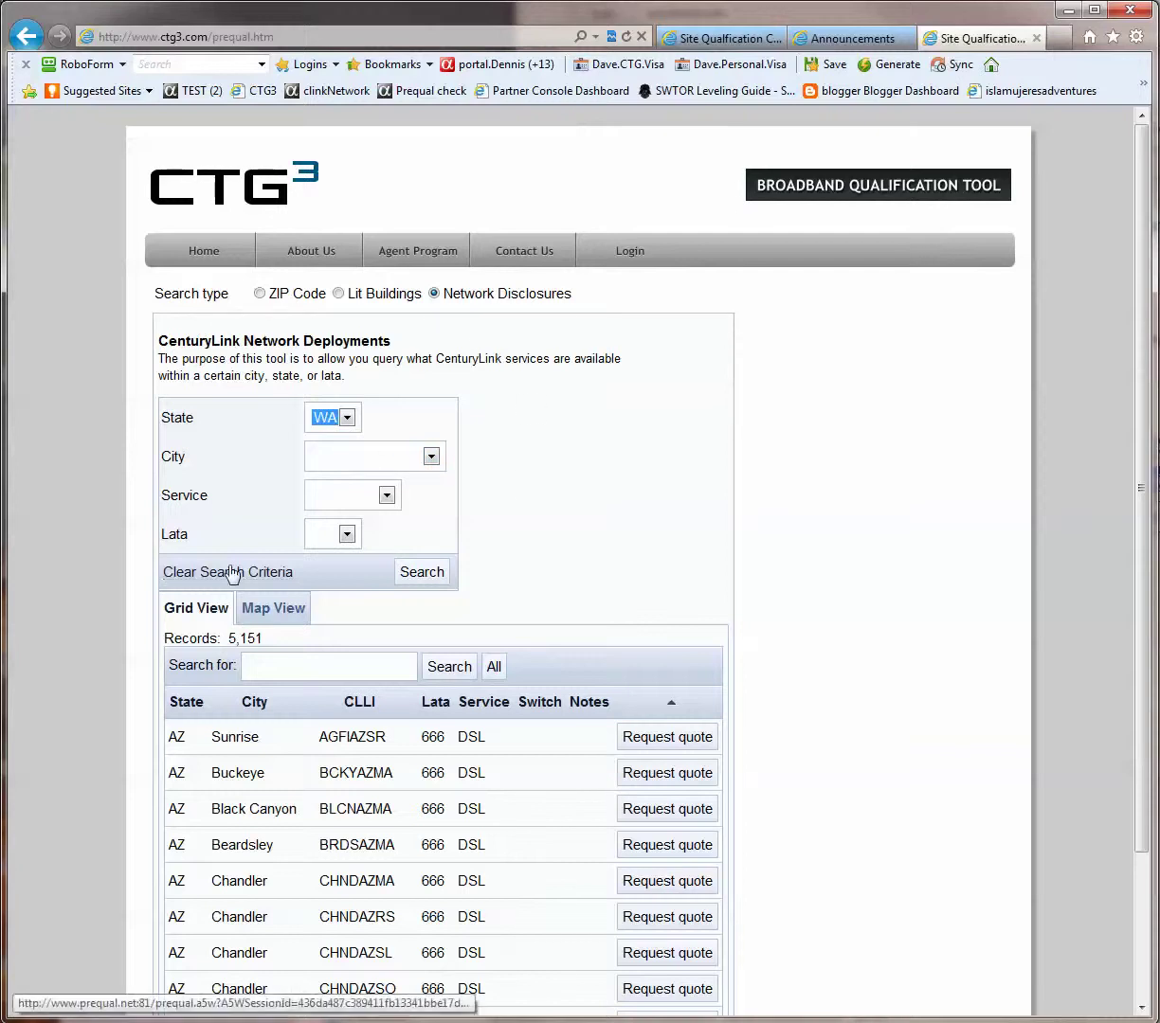
pyautogui.click(326, 459)
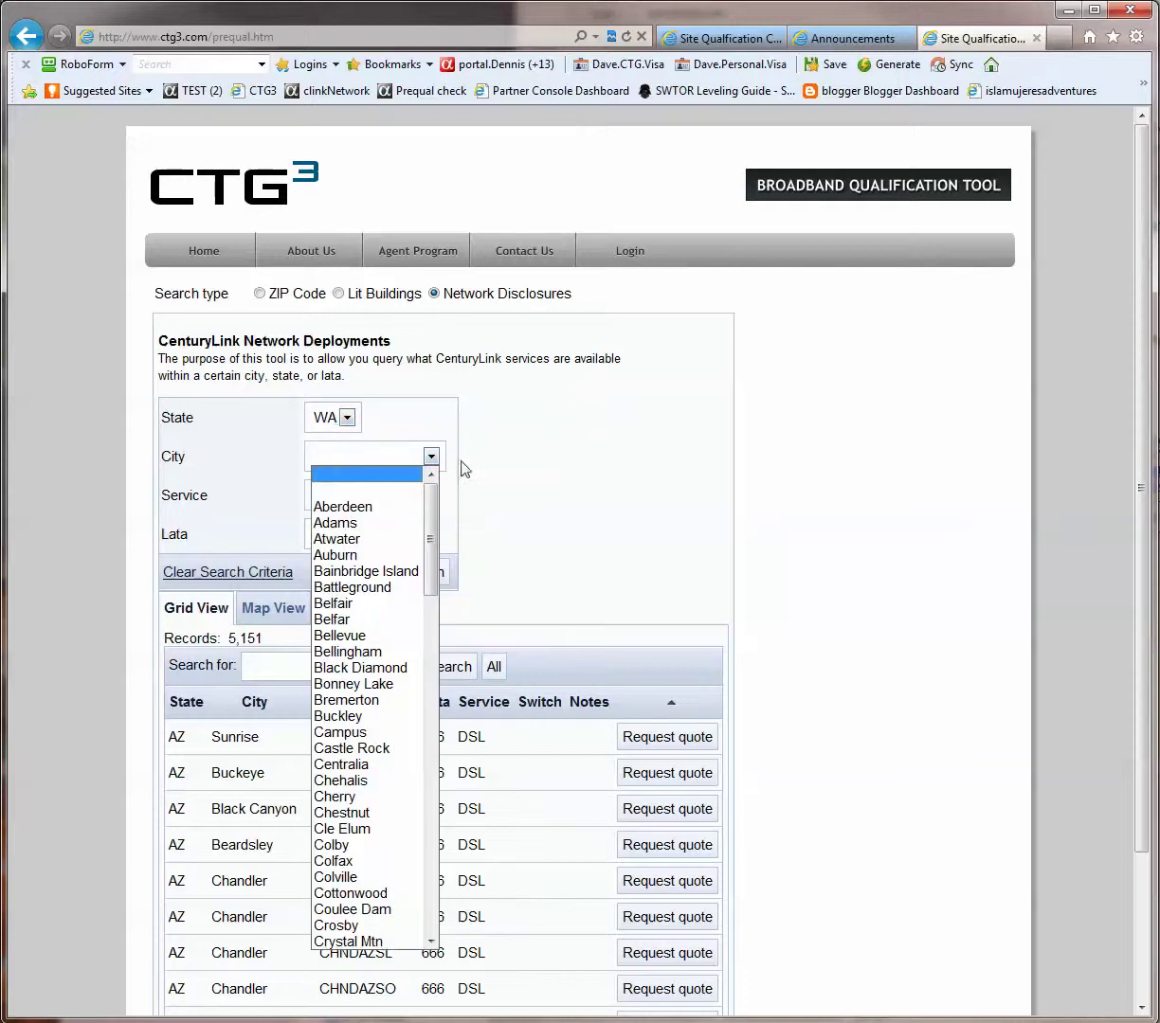
pyautogui.moveTo(432, 507); pyautogui.dragTo(461, 398)
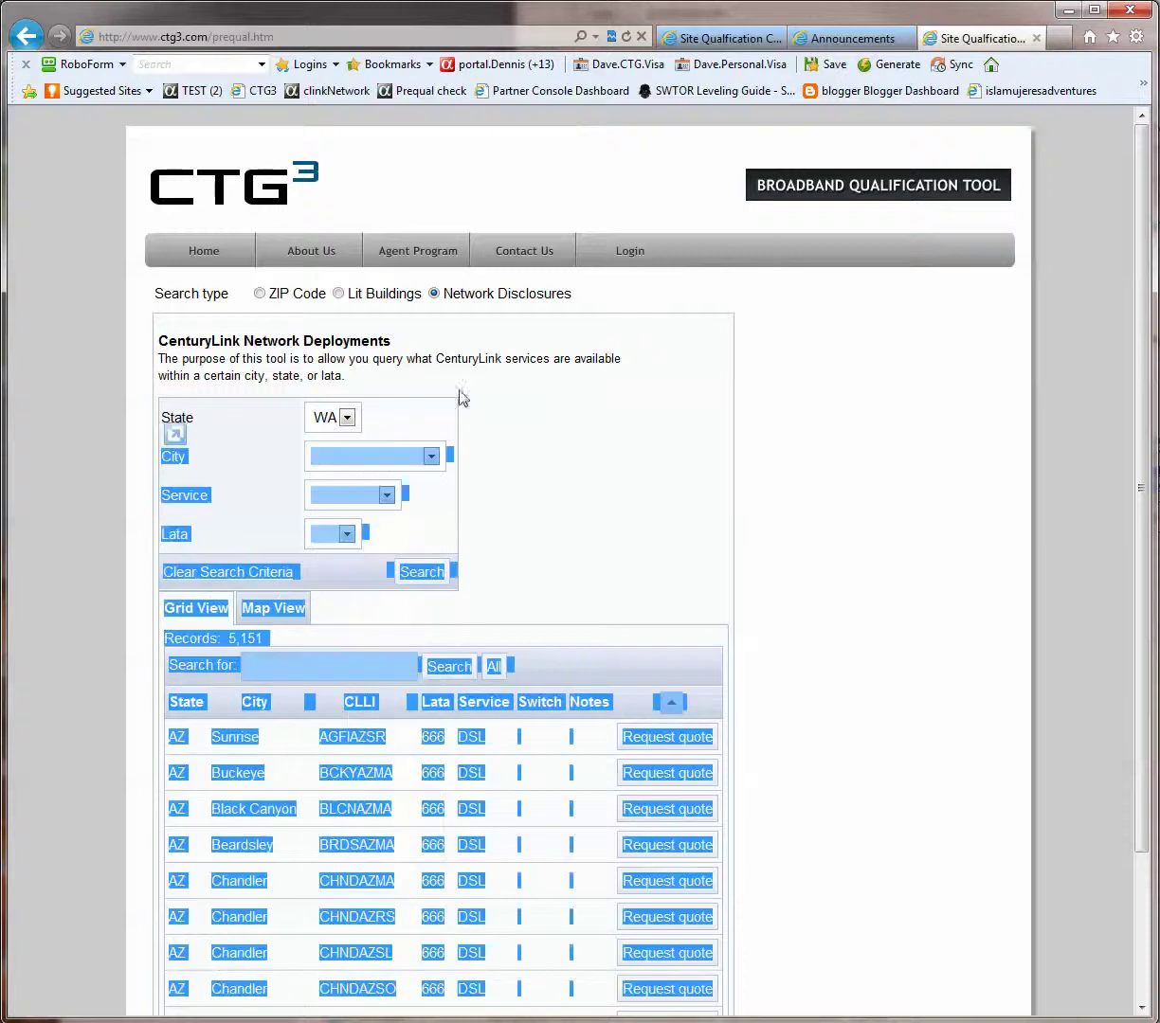
# Search the CenturyLink network deployments for the state CO and the city Steamboat Springs.
pyautogui.click(345, 418)
pyautogui.click(341, 474)
pyautogui.click(573, 446)
pyautogui.click(417, 460)
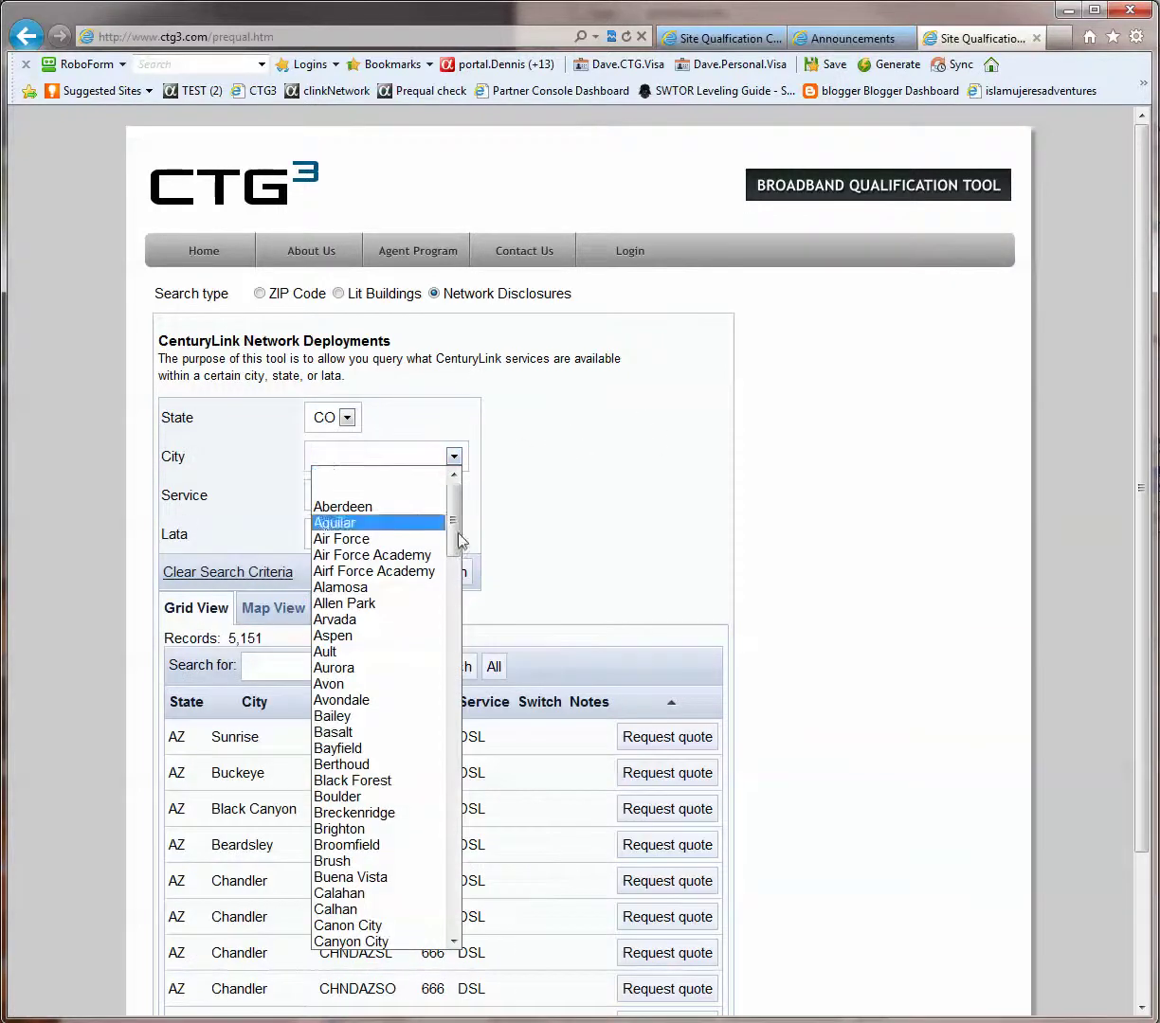
pyautogui.moveTo(455, 521); pyautogui.dragTo(453, 876)
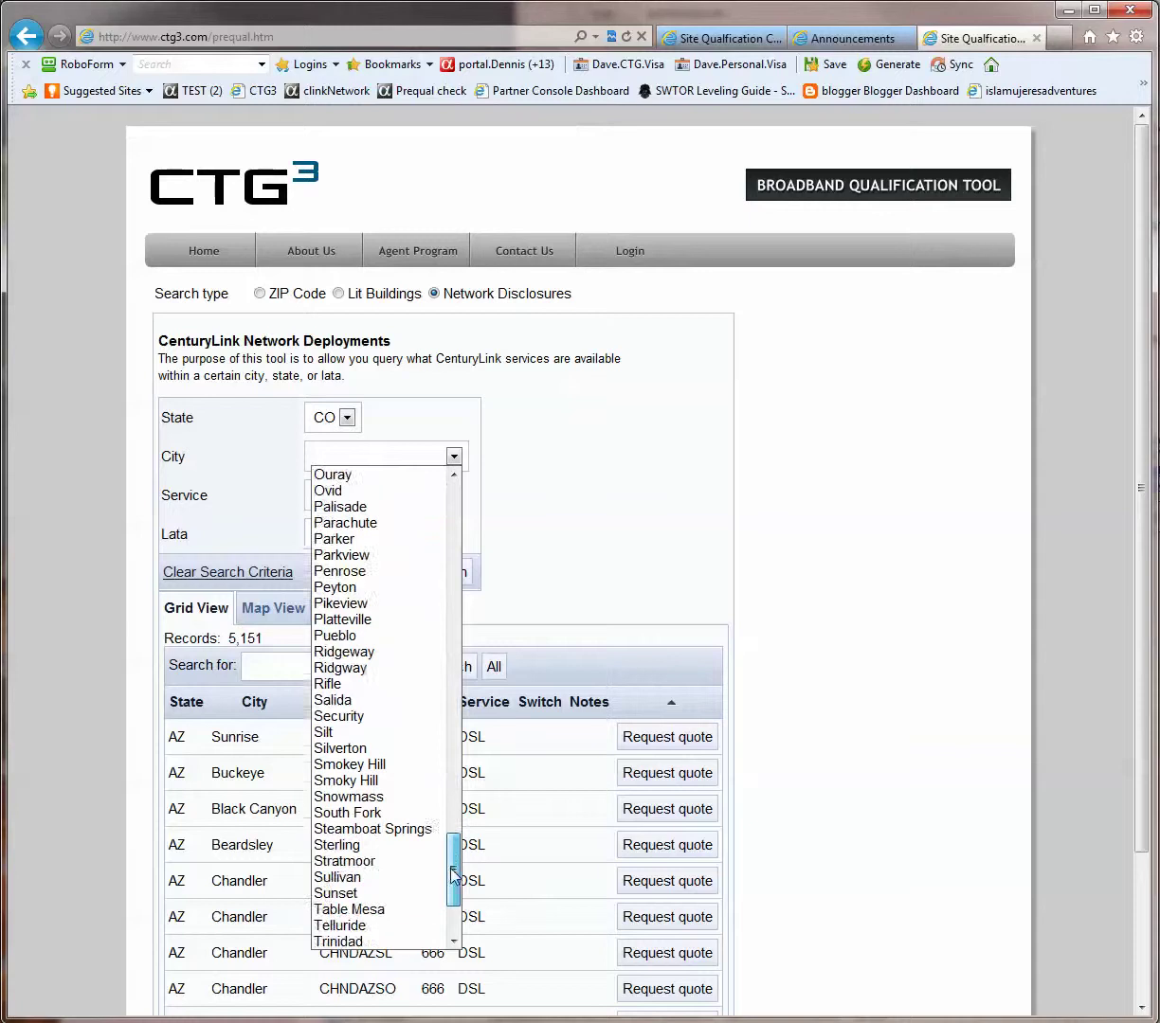
pyautogui.click(379, 830)
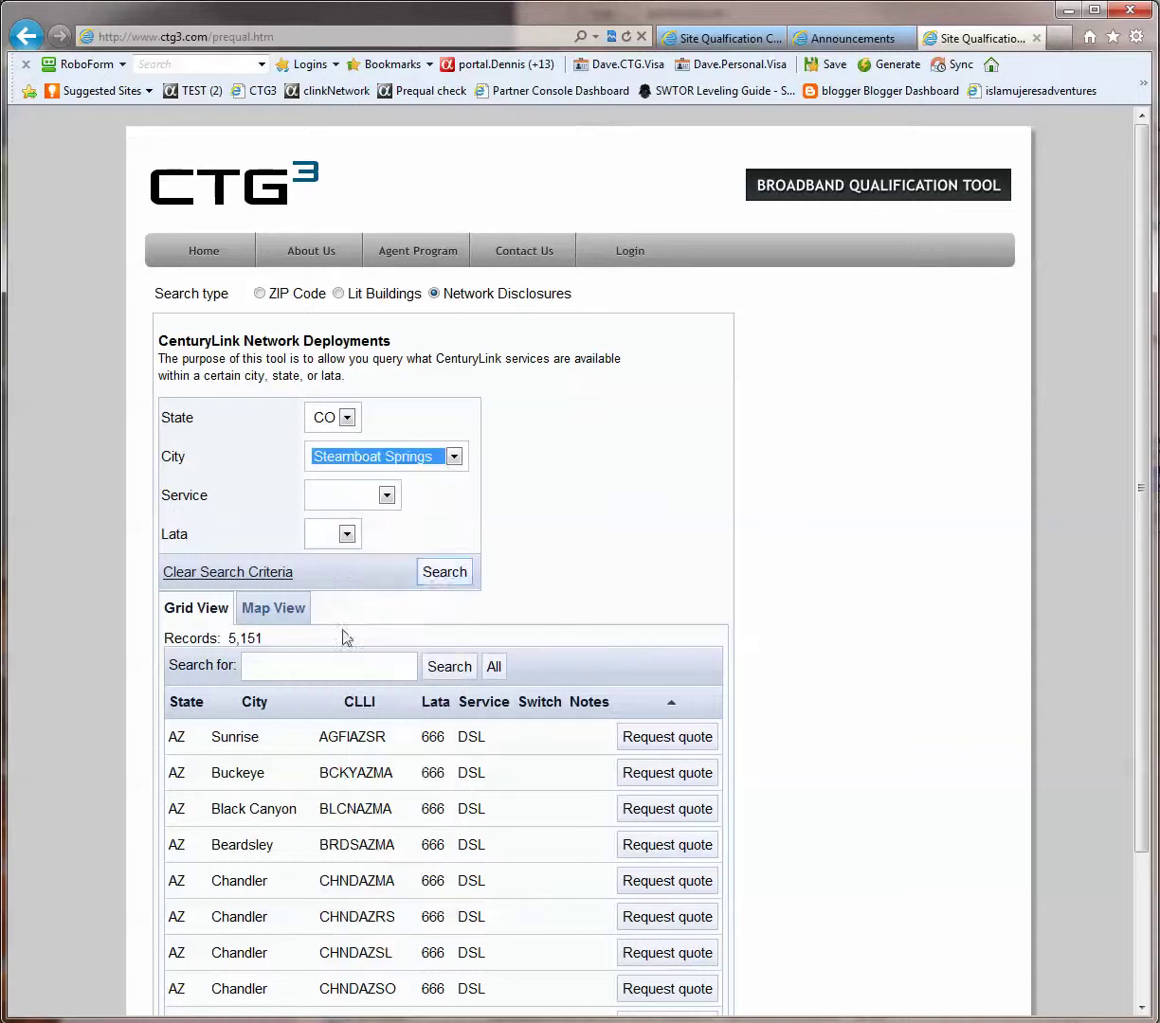
pyautogui.click(431, 582)
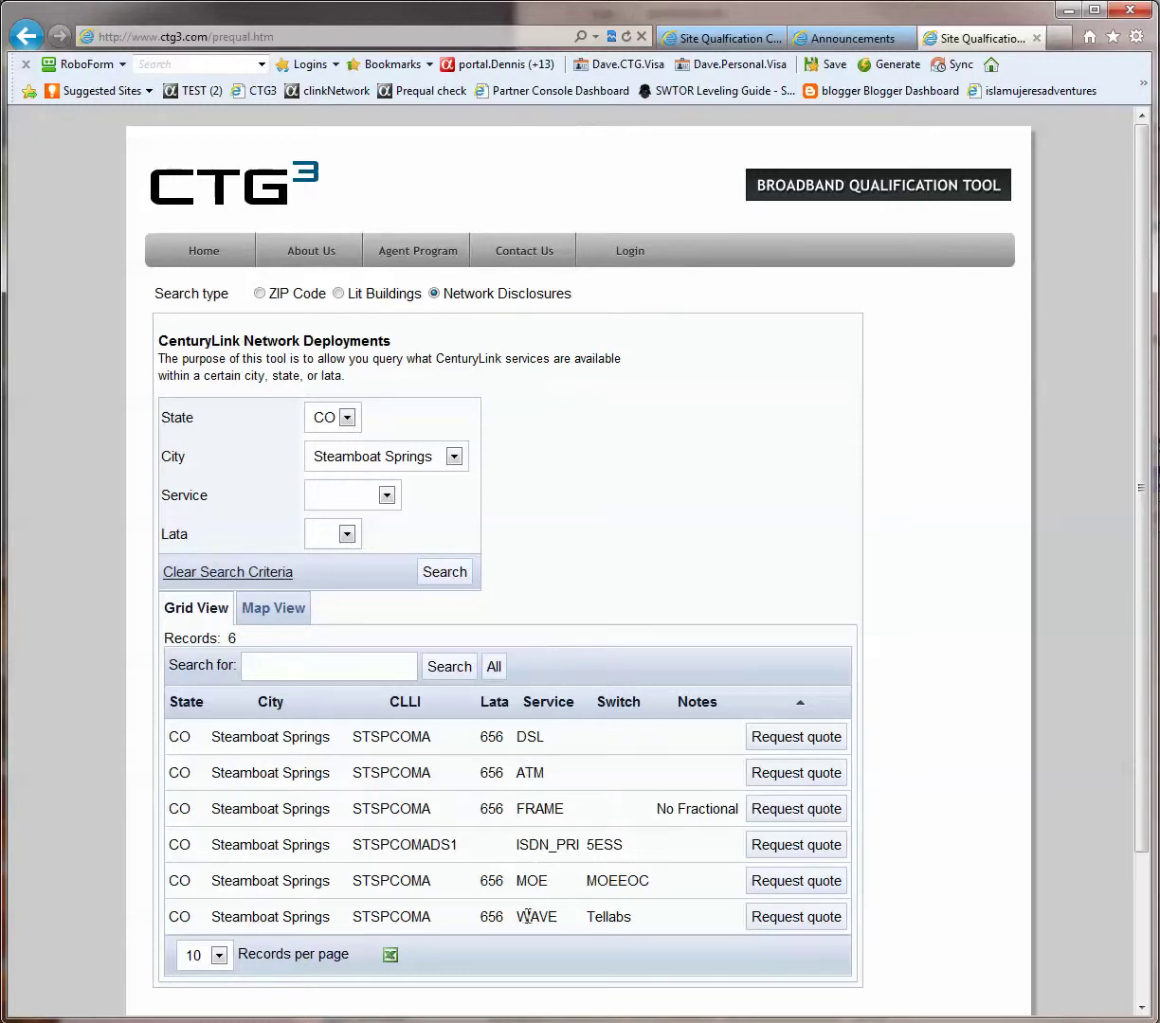
# Open a quote request for the Steamboat Springs WAVE service, review all three Site Check sections, and close it without submitting.
pyautogui.moveTo(518, 917); pyautogui.dragTo(537, 849)
pyautogui.moveTo(332, 924); pyautogui.dragTo(212, 919)
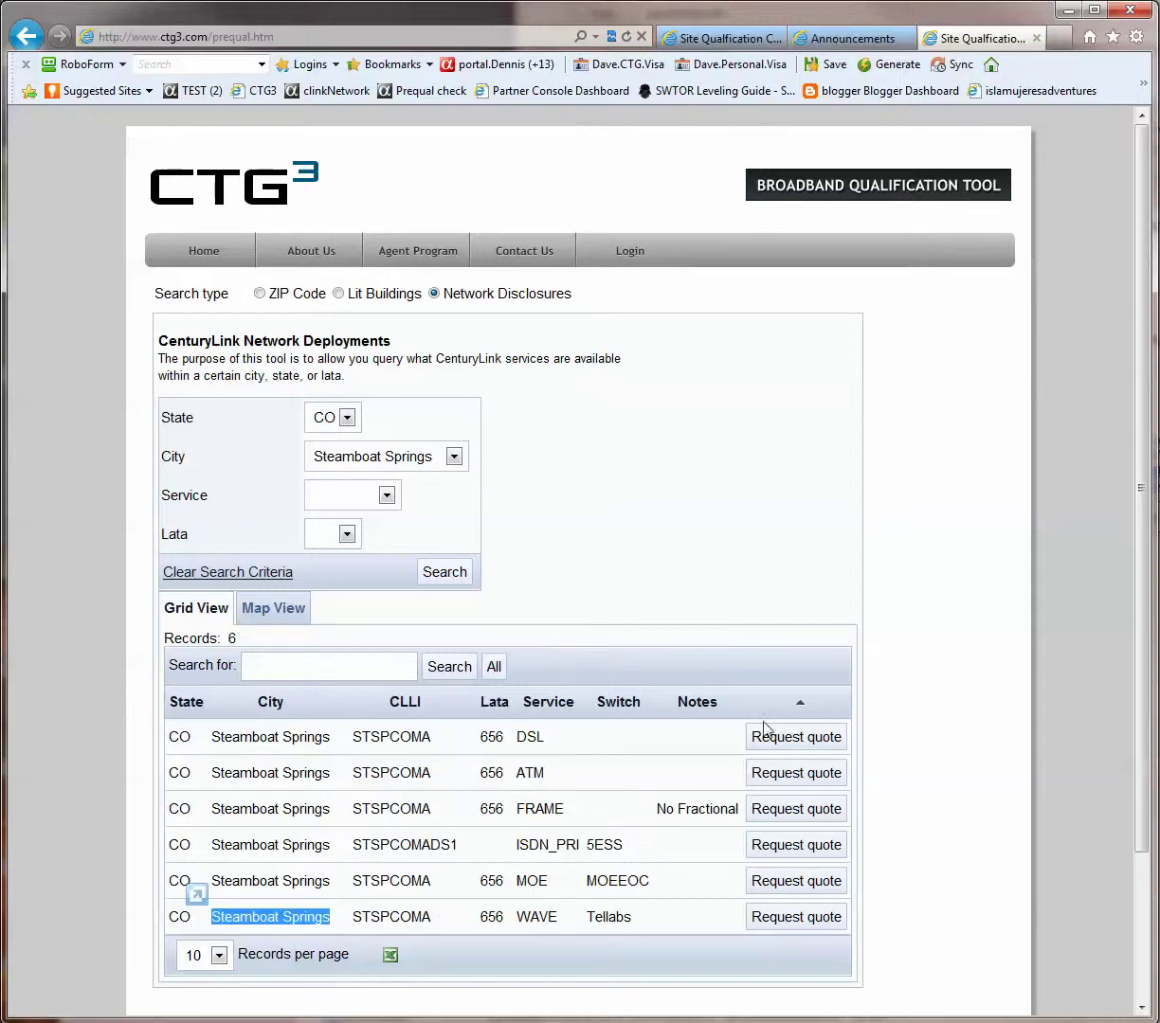
pyautogui.click(796, 920)
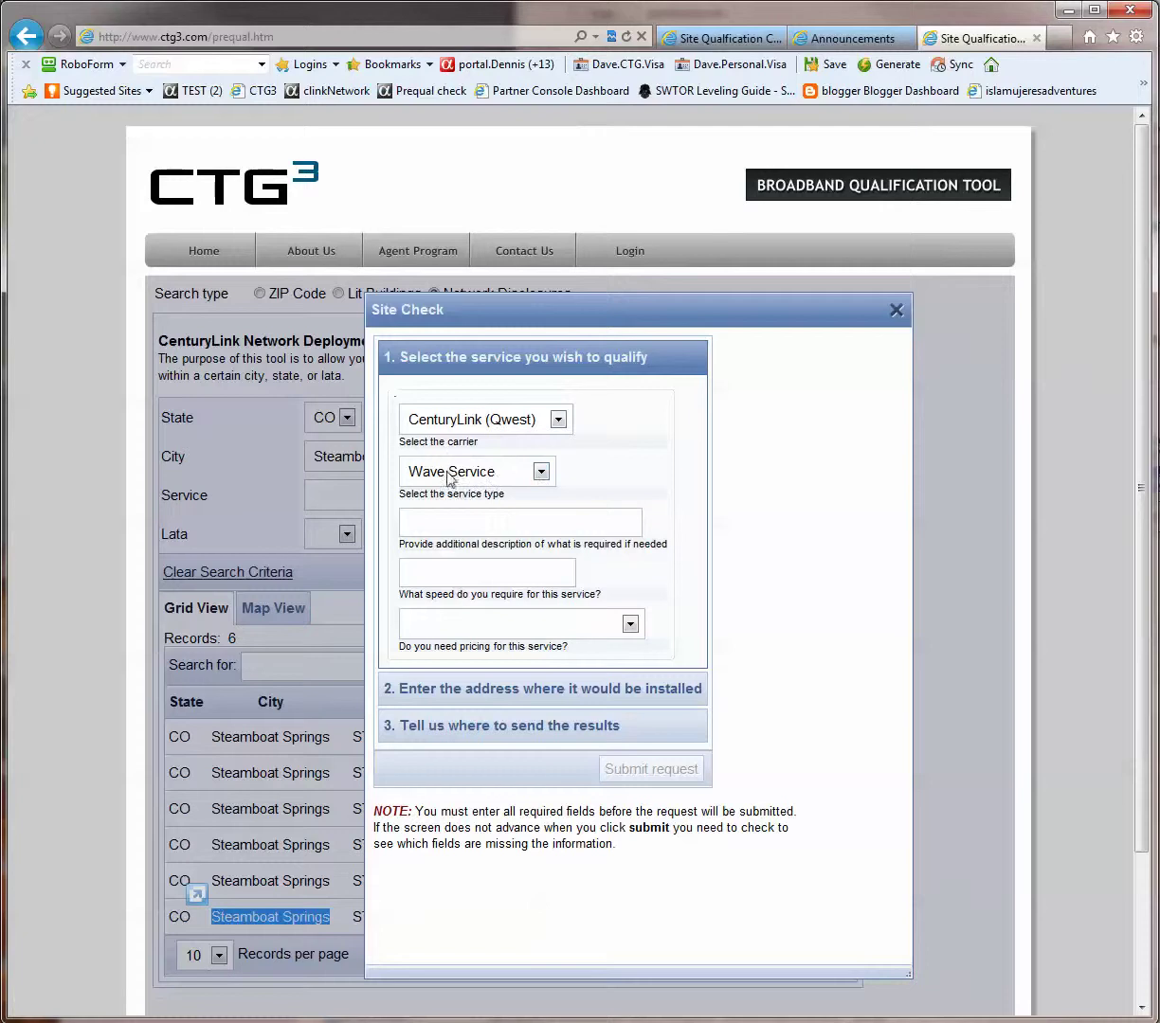
pyautogui.click(488, 692)
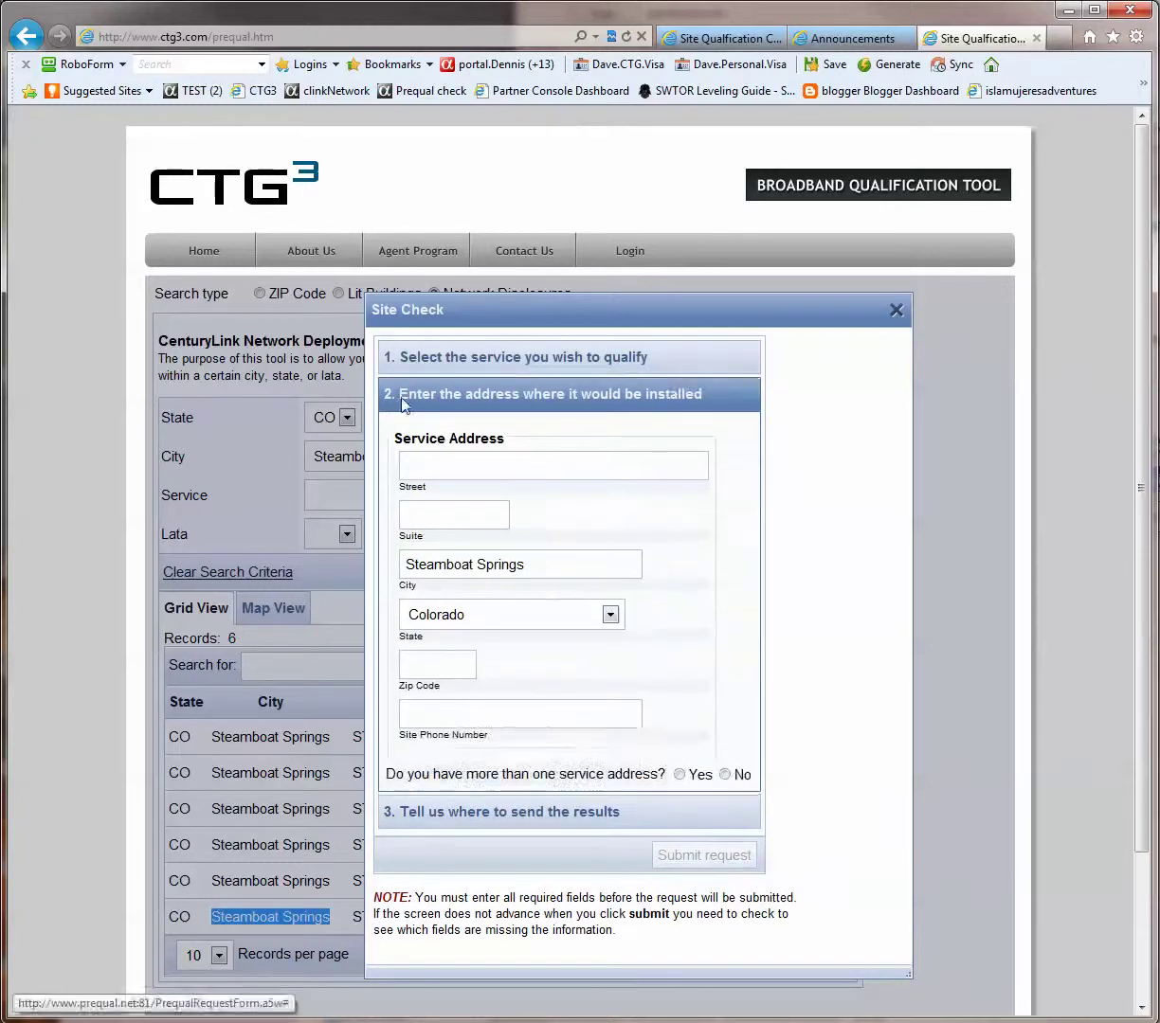
pyautogui.click(432, 815)
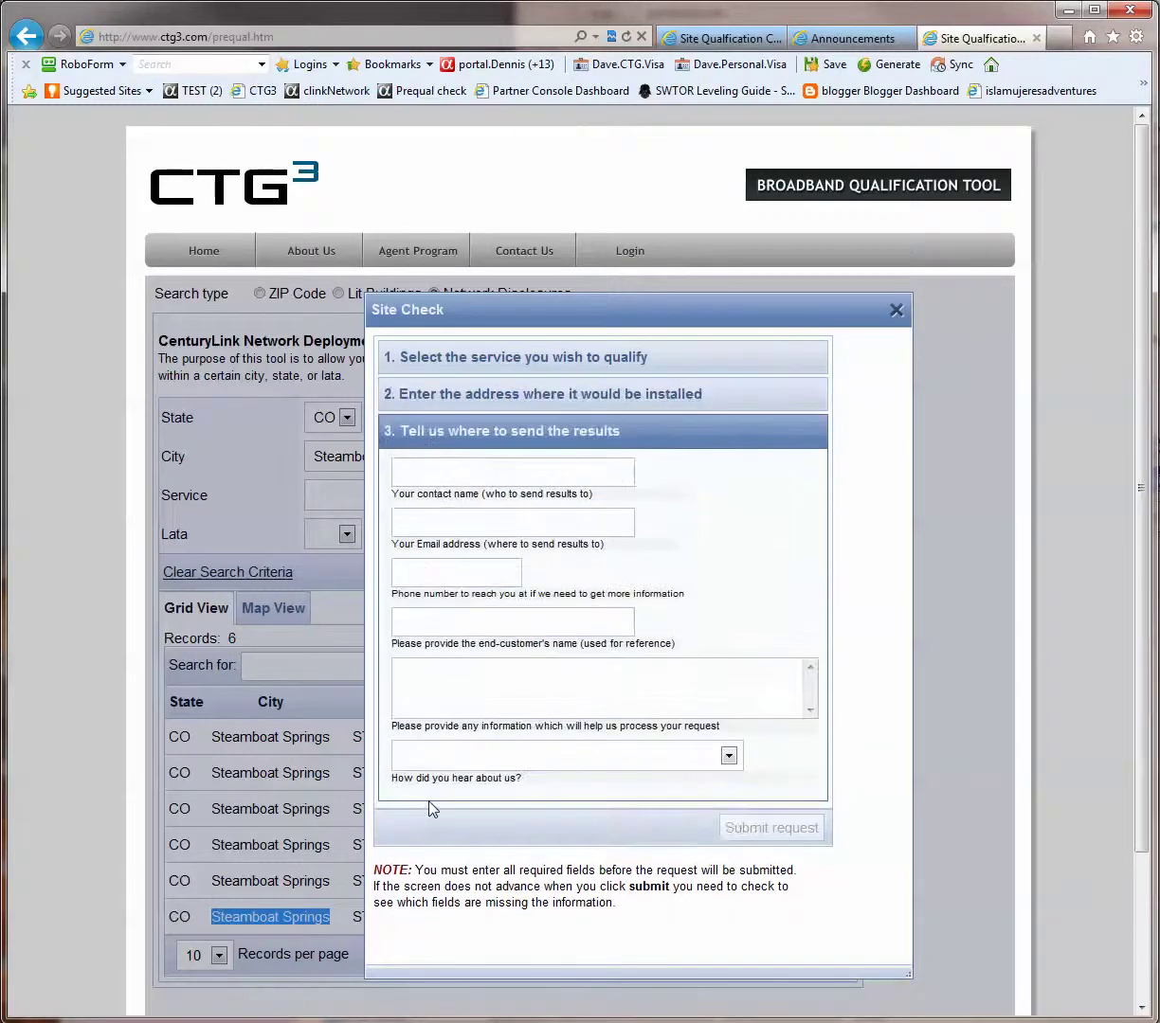
pyautogui.click(895, 310)
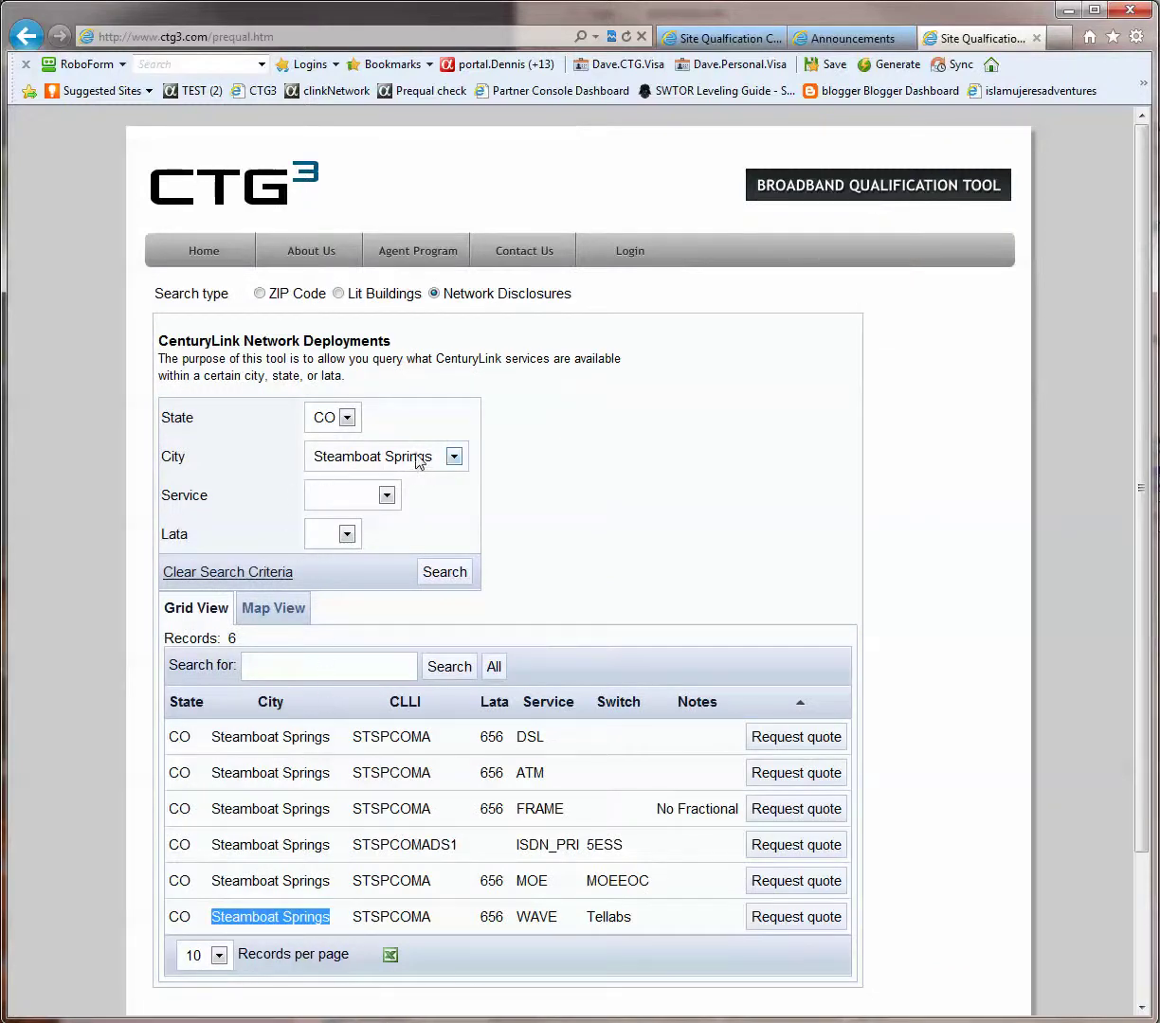
# Clear the deployment search criteria and search for all services in the state CO.
pyautogui.click(230, 573)
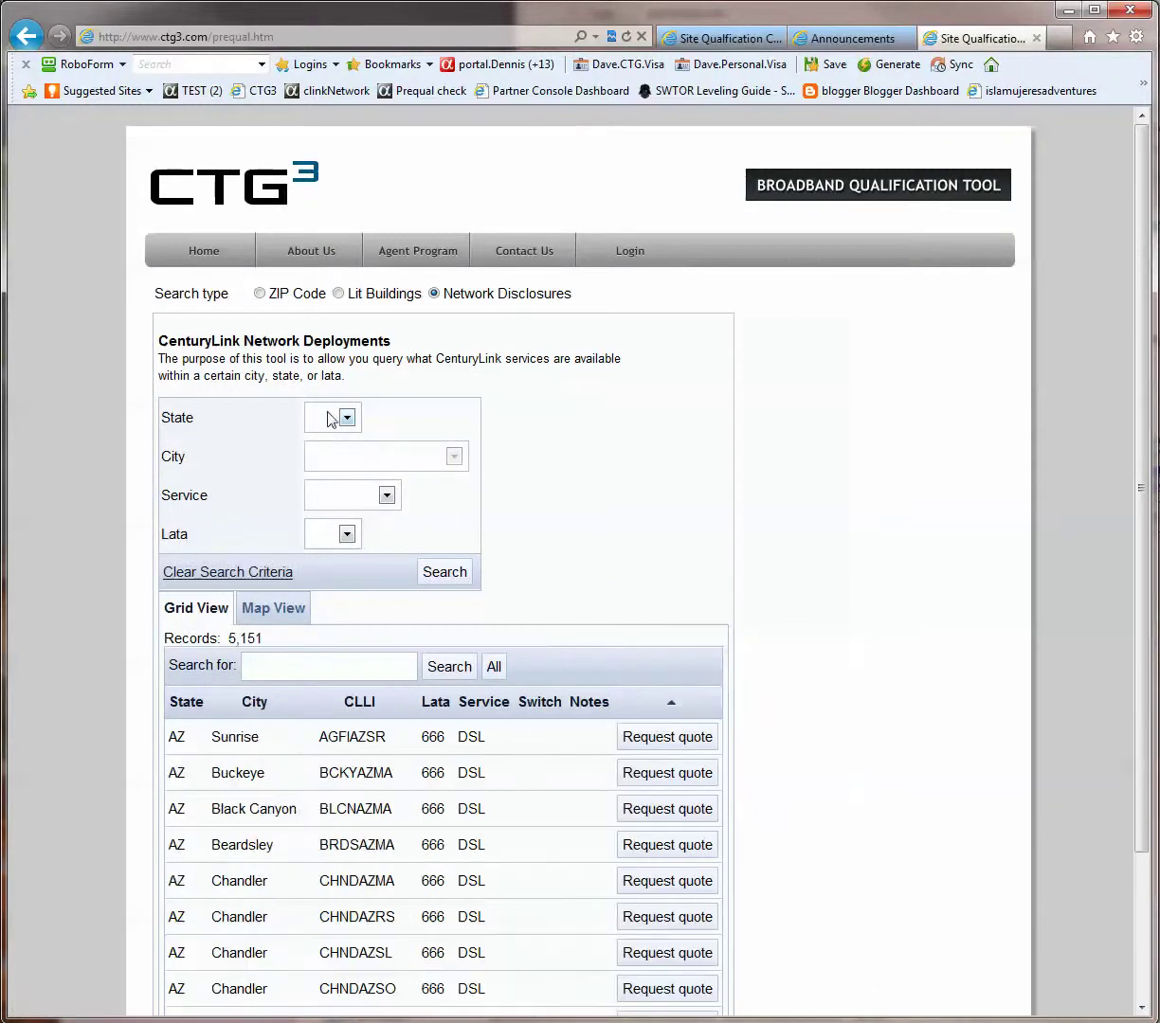
pyautogui.click(331, 420)
pyautogui.click(322, 466)
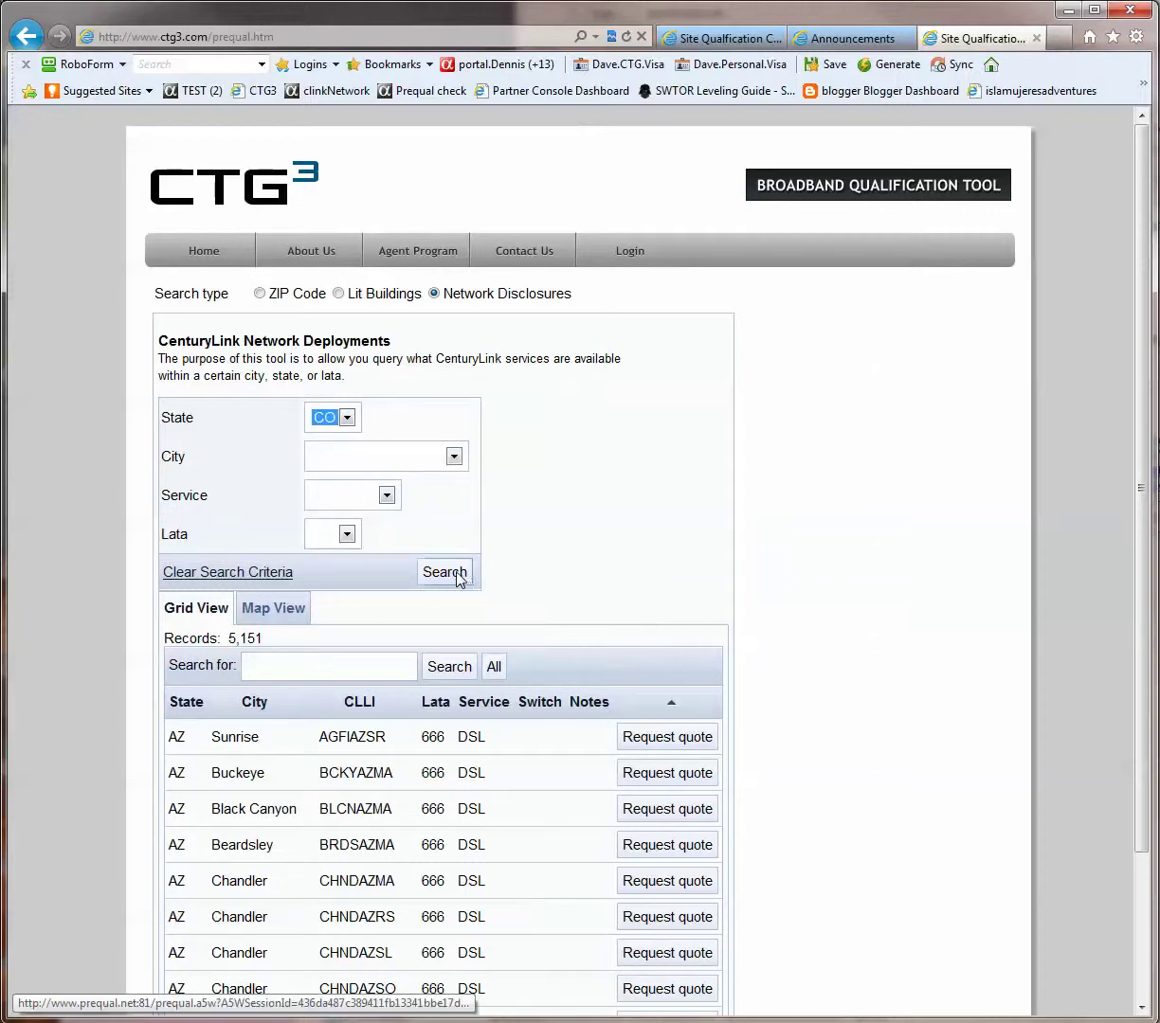
pyautogui.click(459, 579)
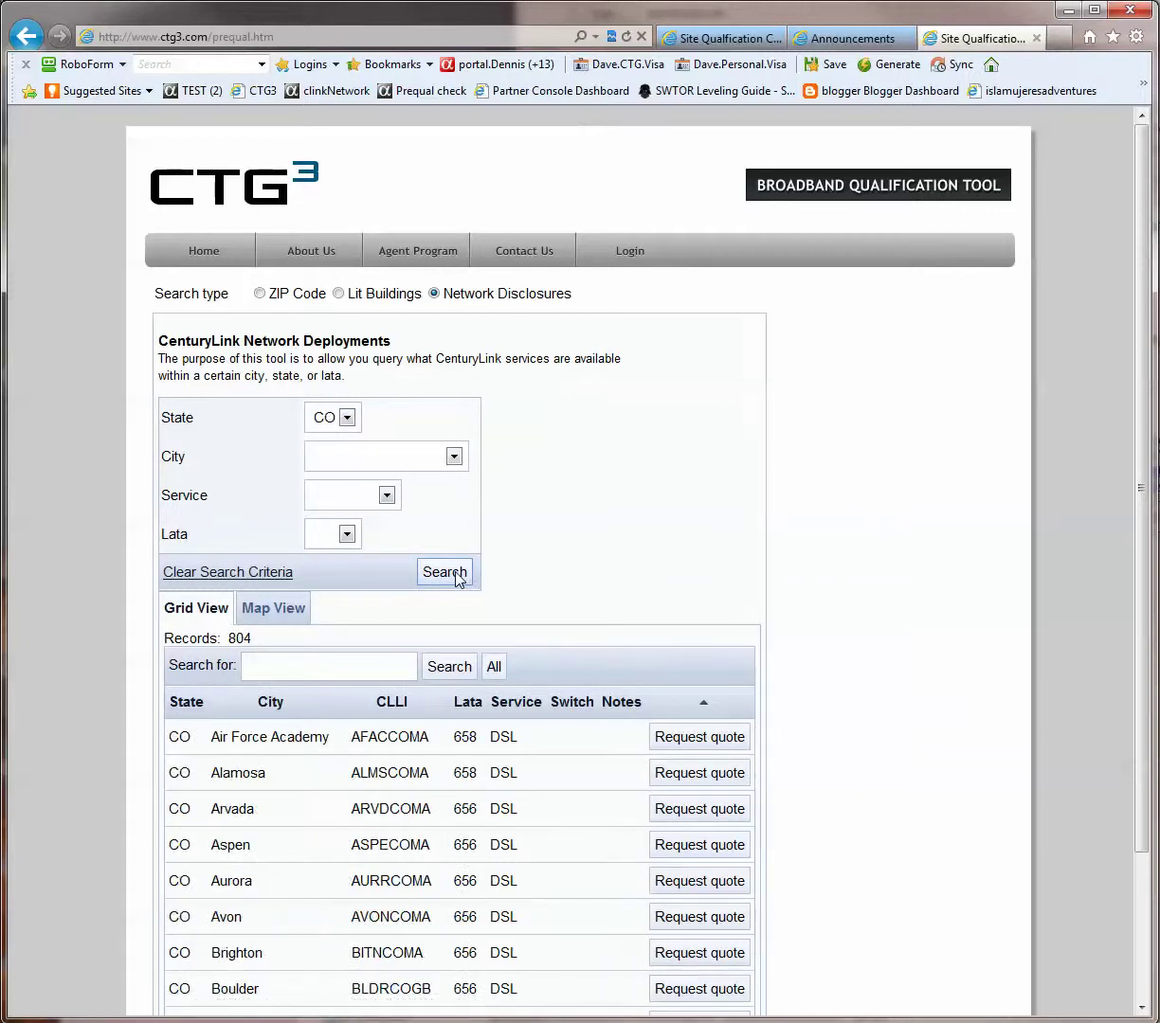
pyautogui.scroll(-2, 429, 689)
pyautogui.scroll(1, 429, 687)
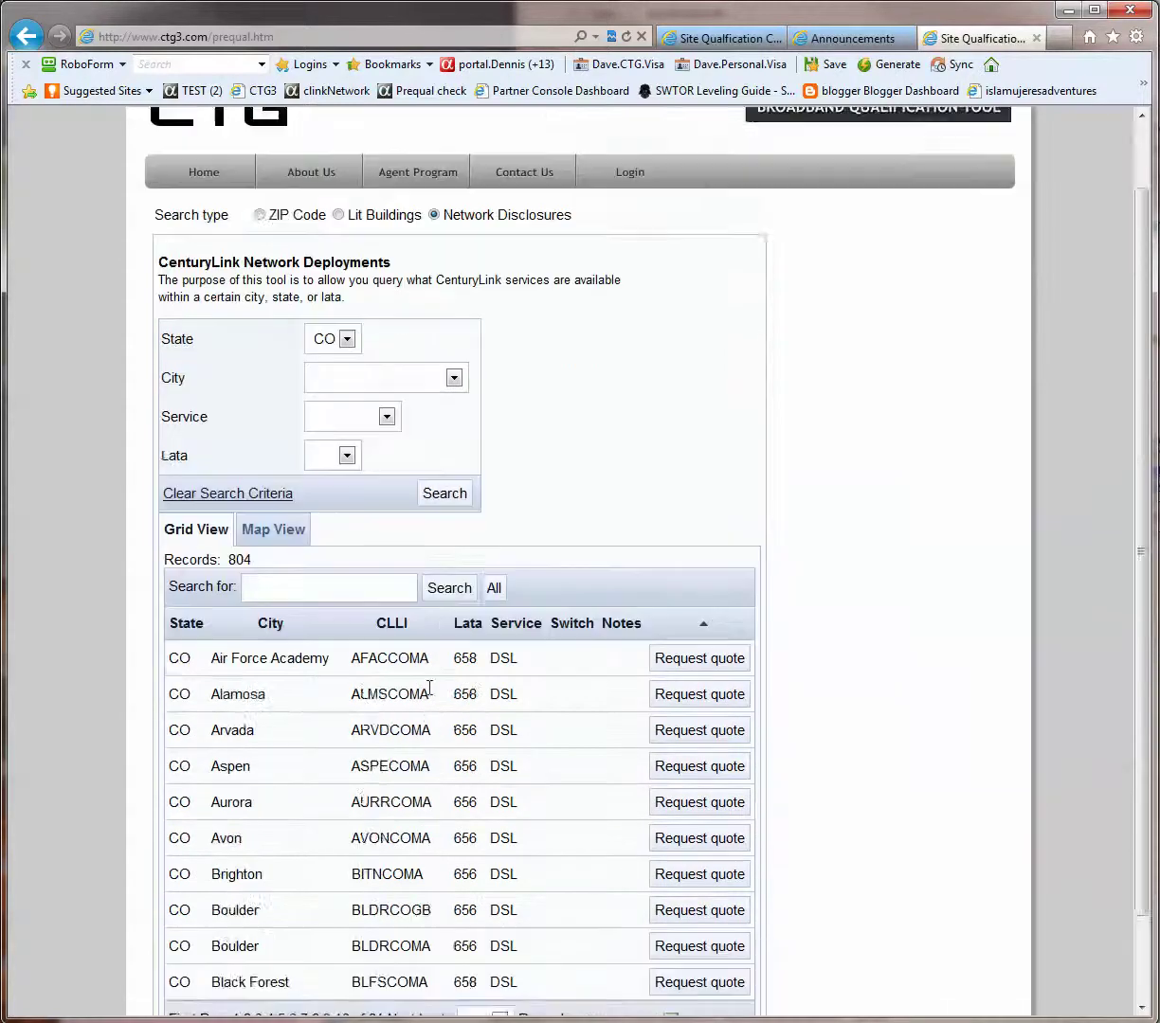
# Narrow the Colorado deployment search to the WAVE service.
pyautogui.scroll(1, 429, 689)
pyautogui.click(352, 498)
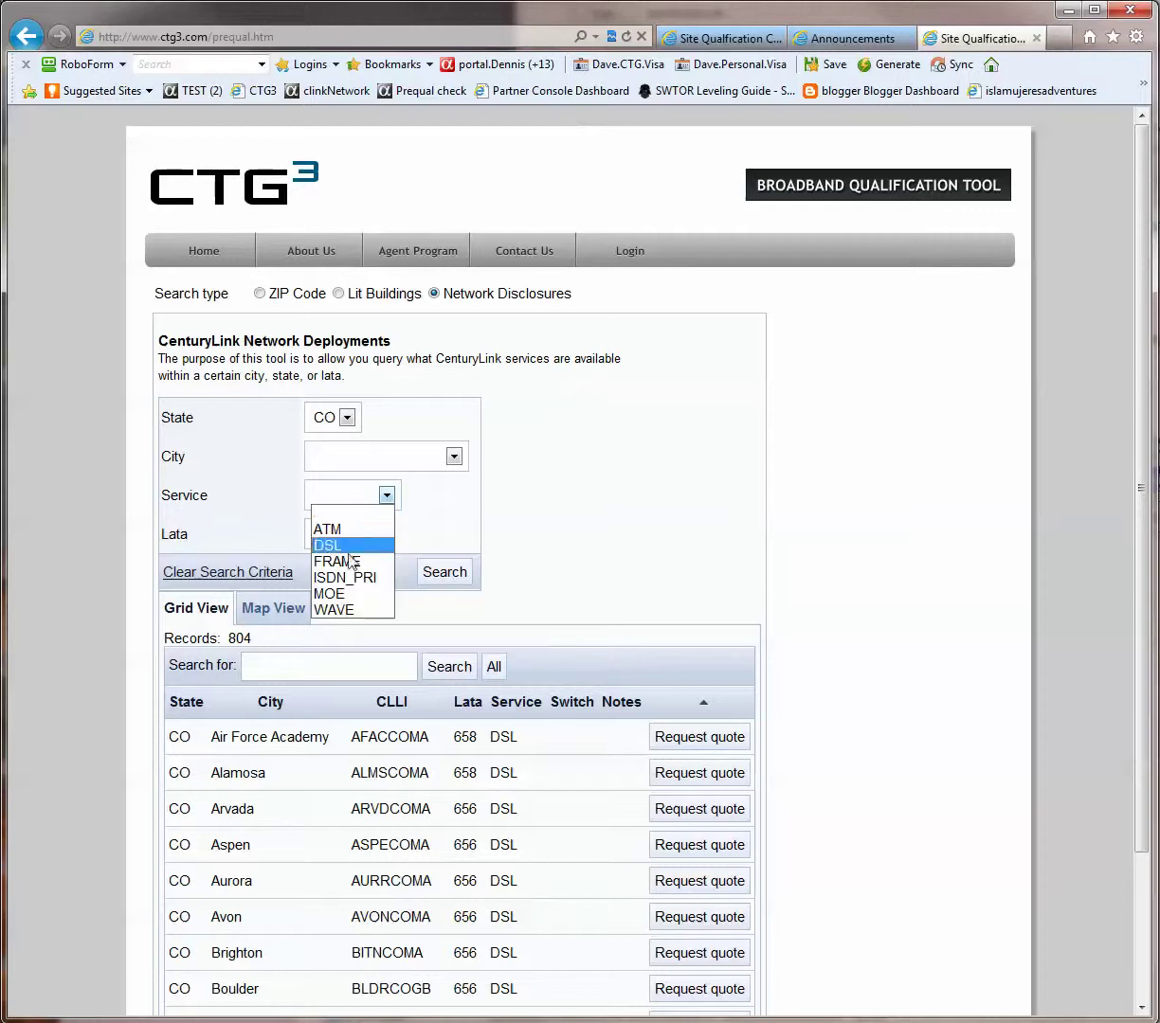
pyautogui.click(358, 611)
pyautogui.click(434, 575)
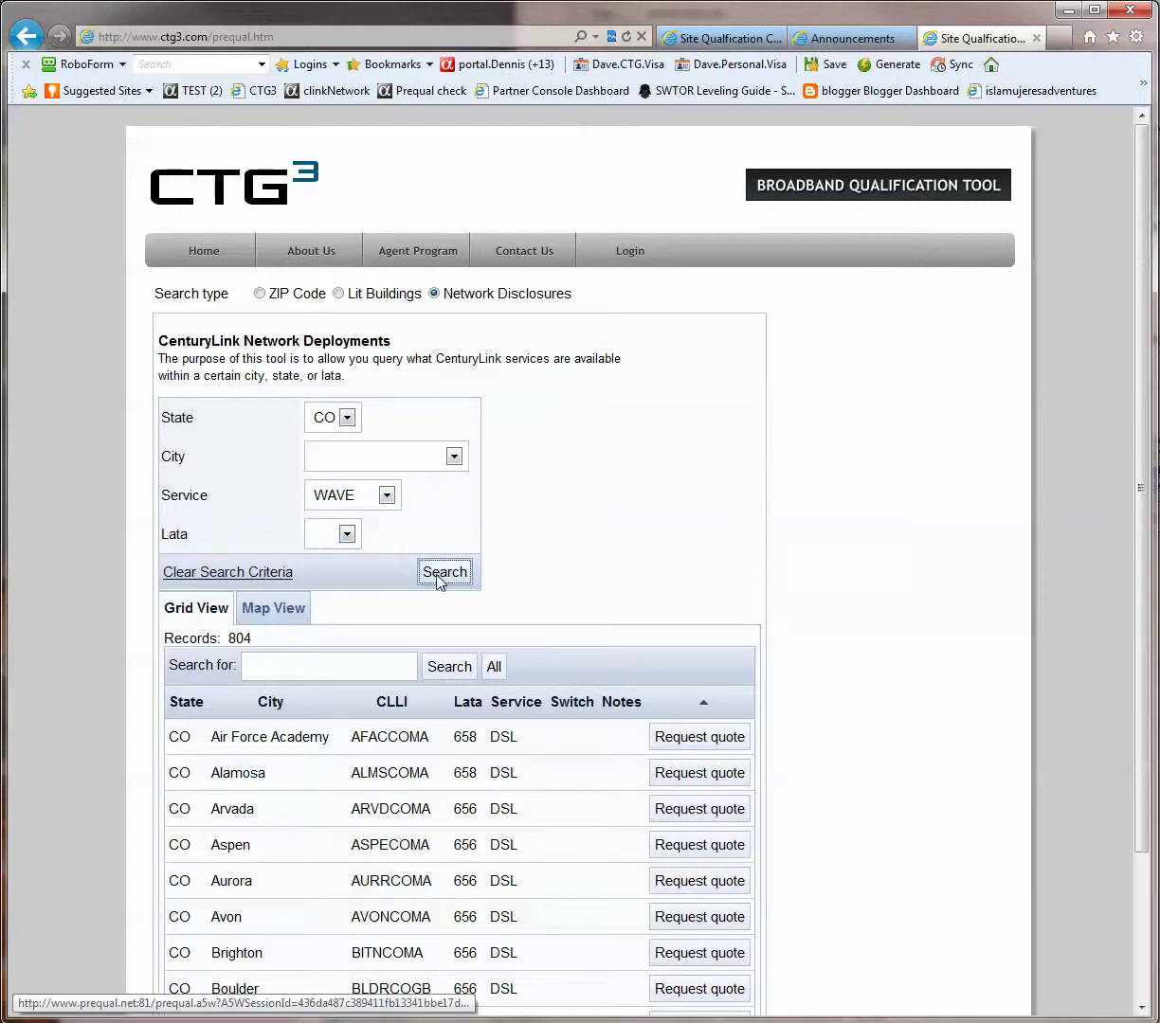
# Increase the records per page for the Colorado WAVE results and look through the listed cities.
pyautogui.scroll(-2, 316, 635)
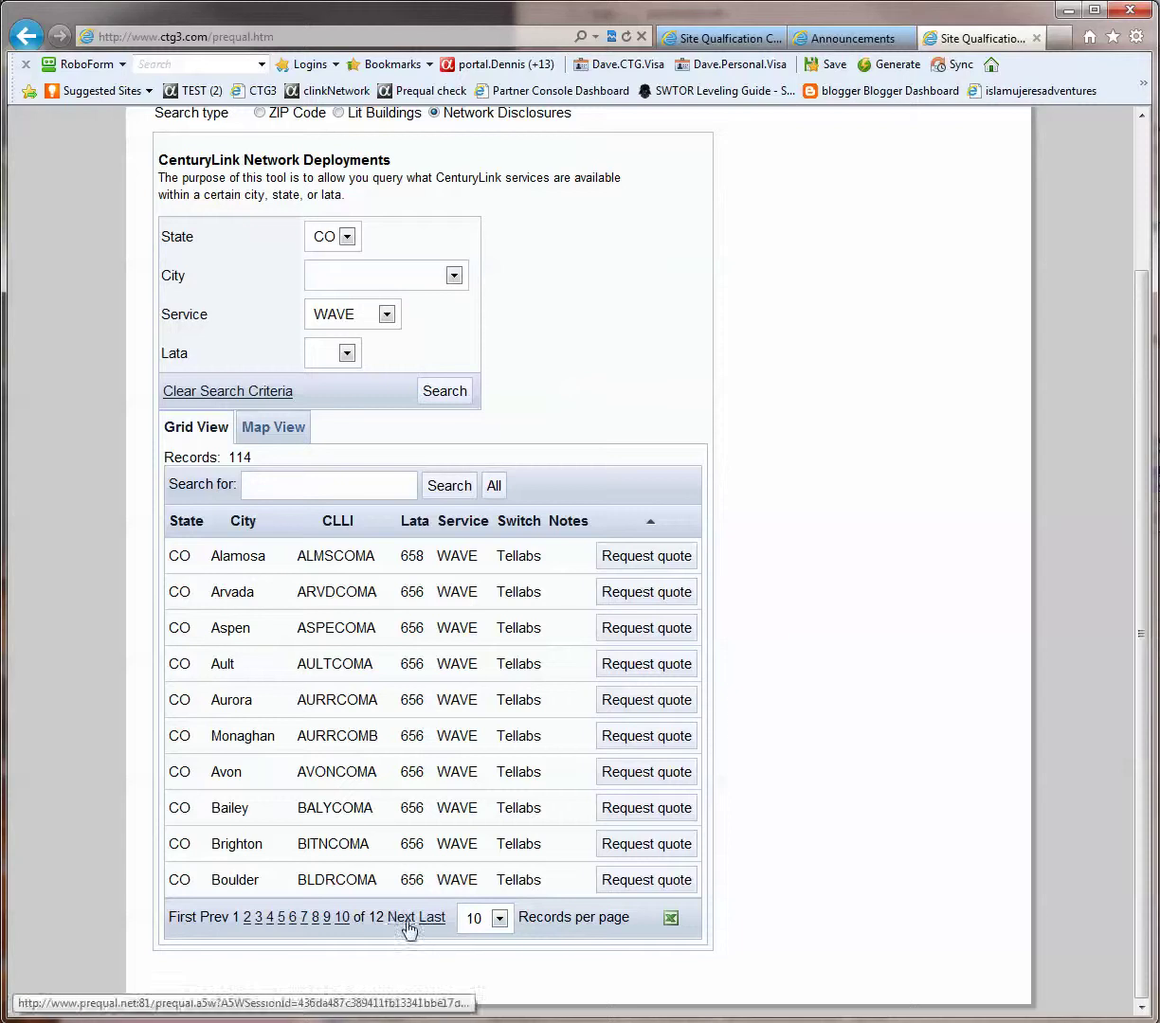
pyautogui.click(476, 920)
pyautogui.click(472, 1019)
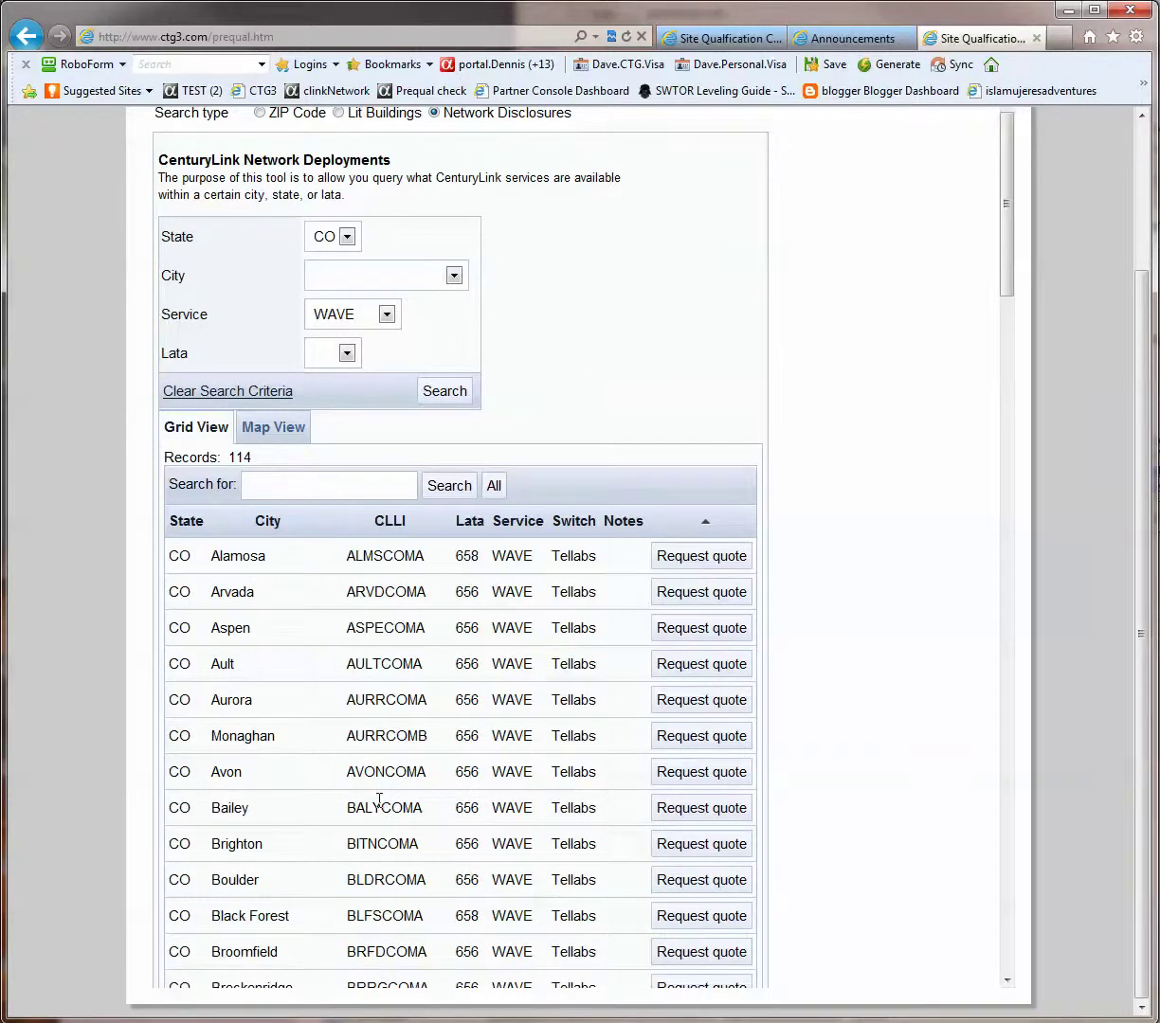
pyautogui.scroll(-12, 383, 805)
pyautogui.scroll(-18, 384, 798)
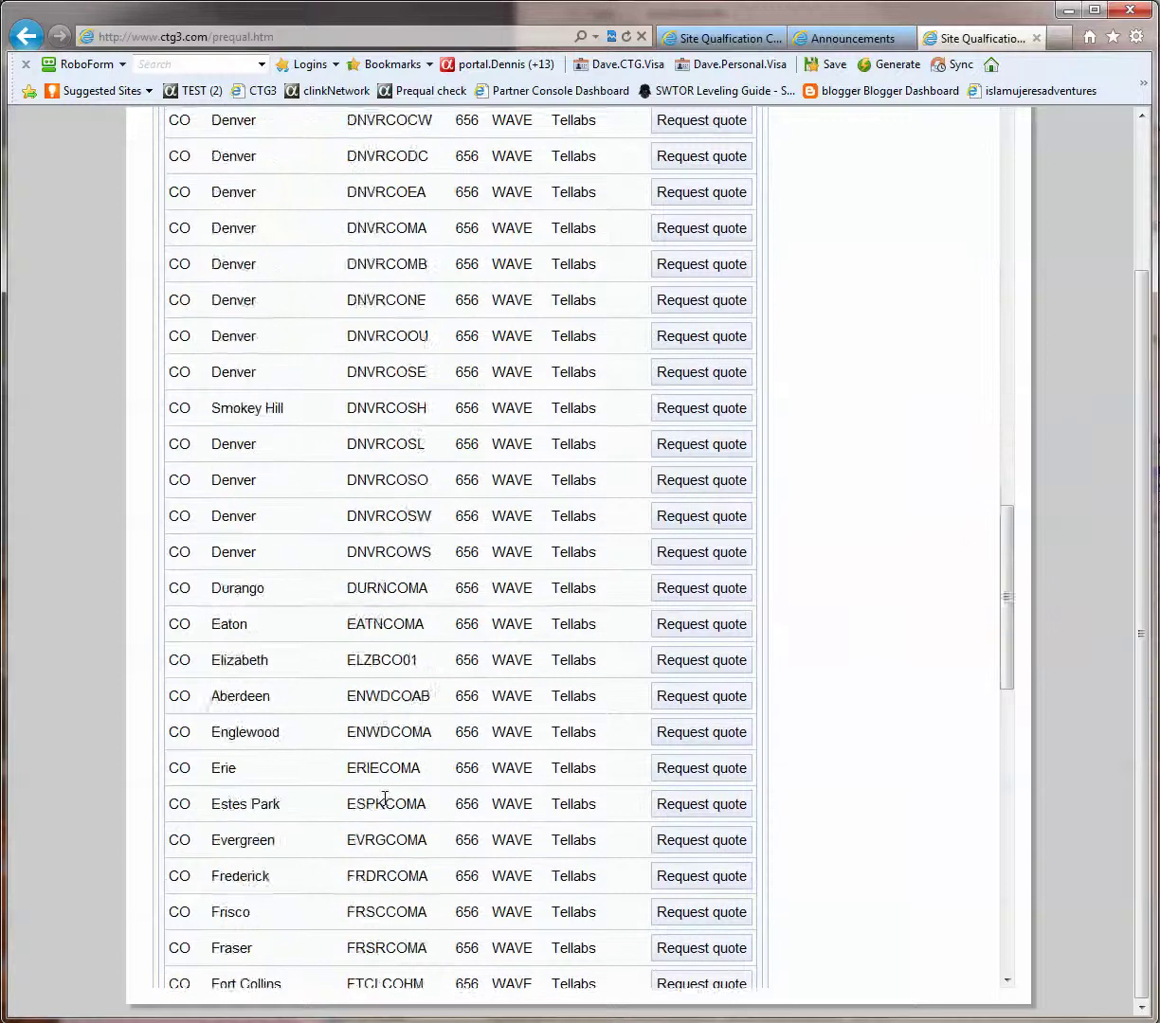
pyautogui.scroll(20, 384, 801)
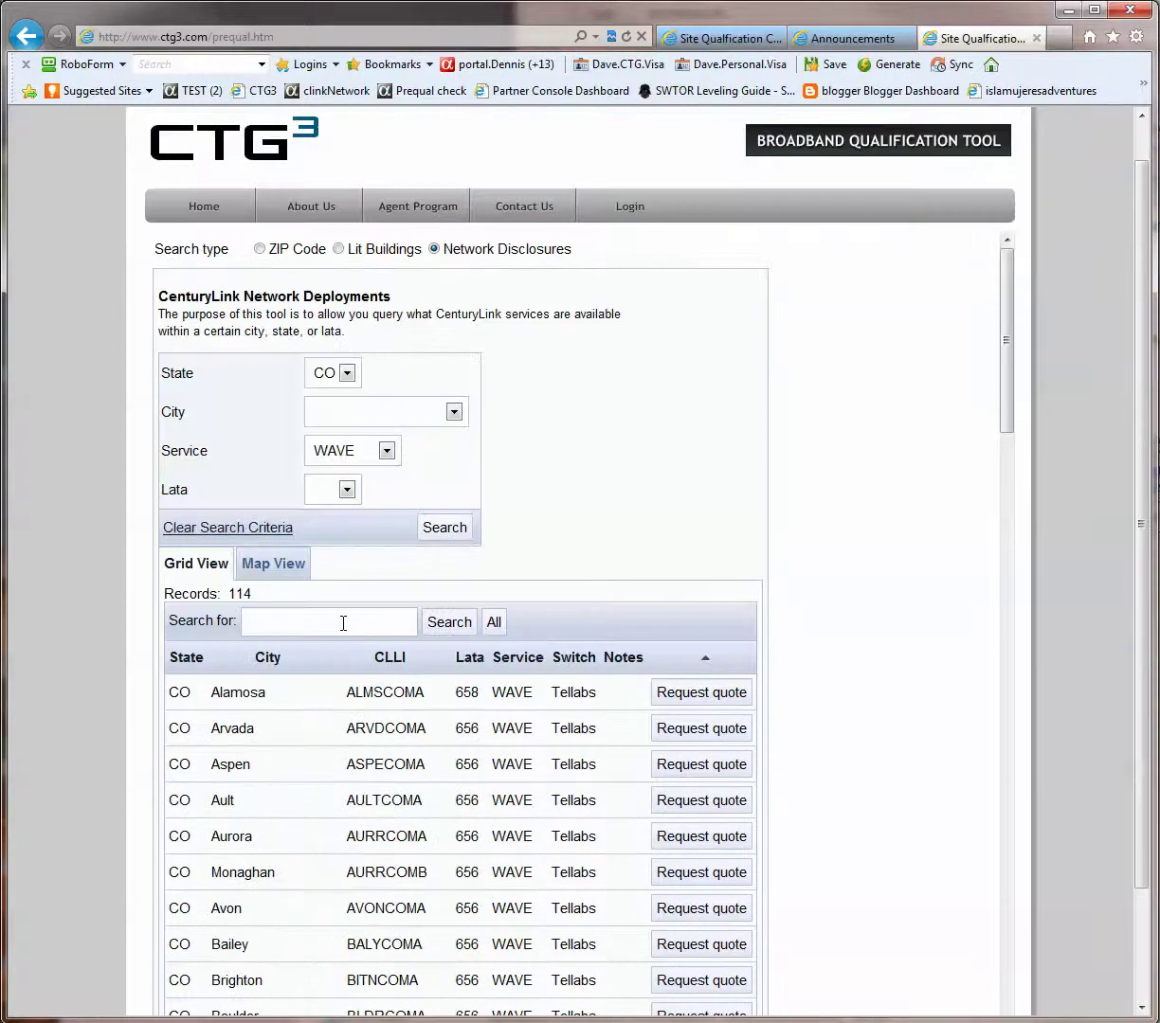
# Show the Colorado WAVE deployments on the map and zoom in on the markers across Colorado.
pyautogui.click(257, 563)
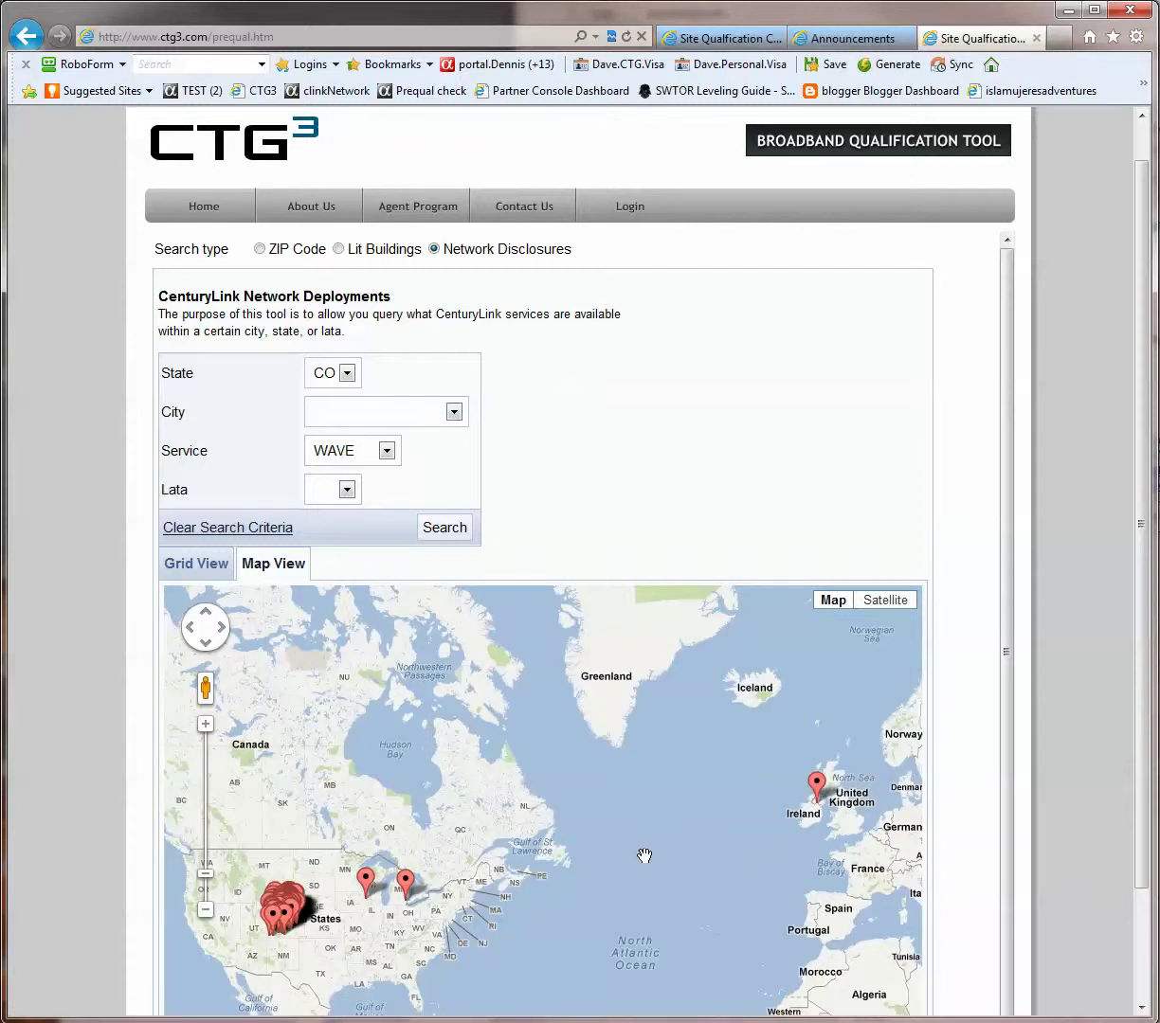
pyautogui.moveTo(420, 884); pyautogui.dragTo(709, 742)
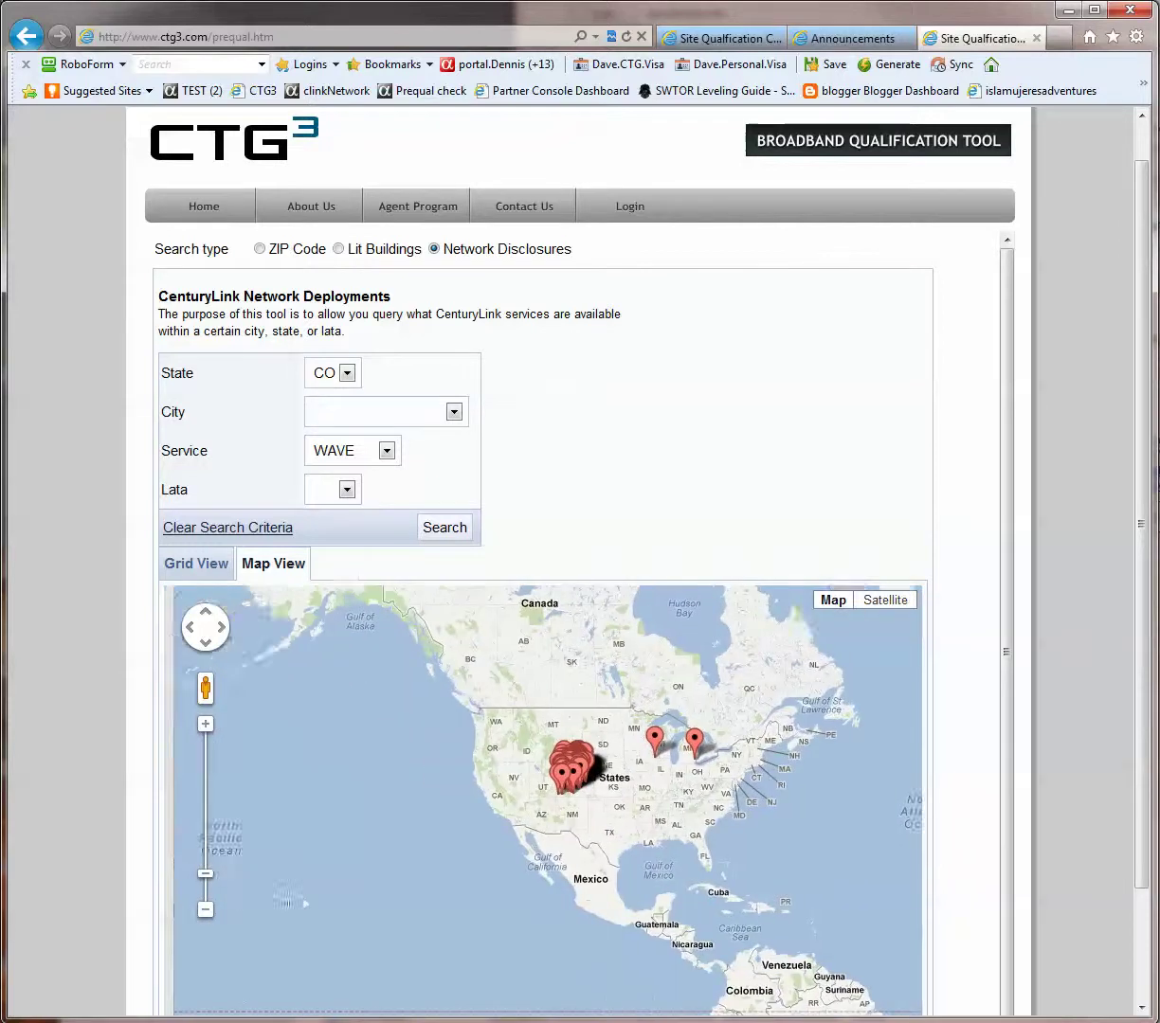
pyautogui.scroll(2, 332, 867)
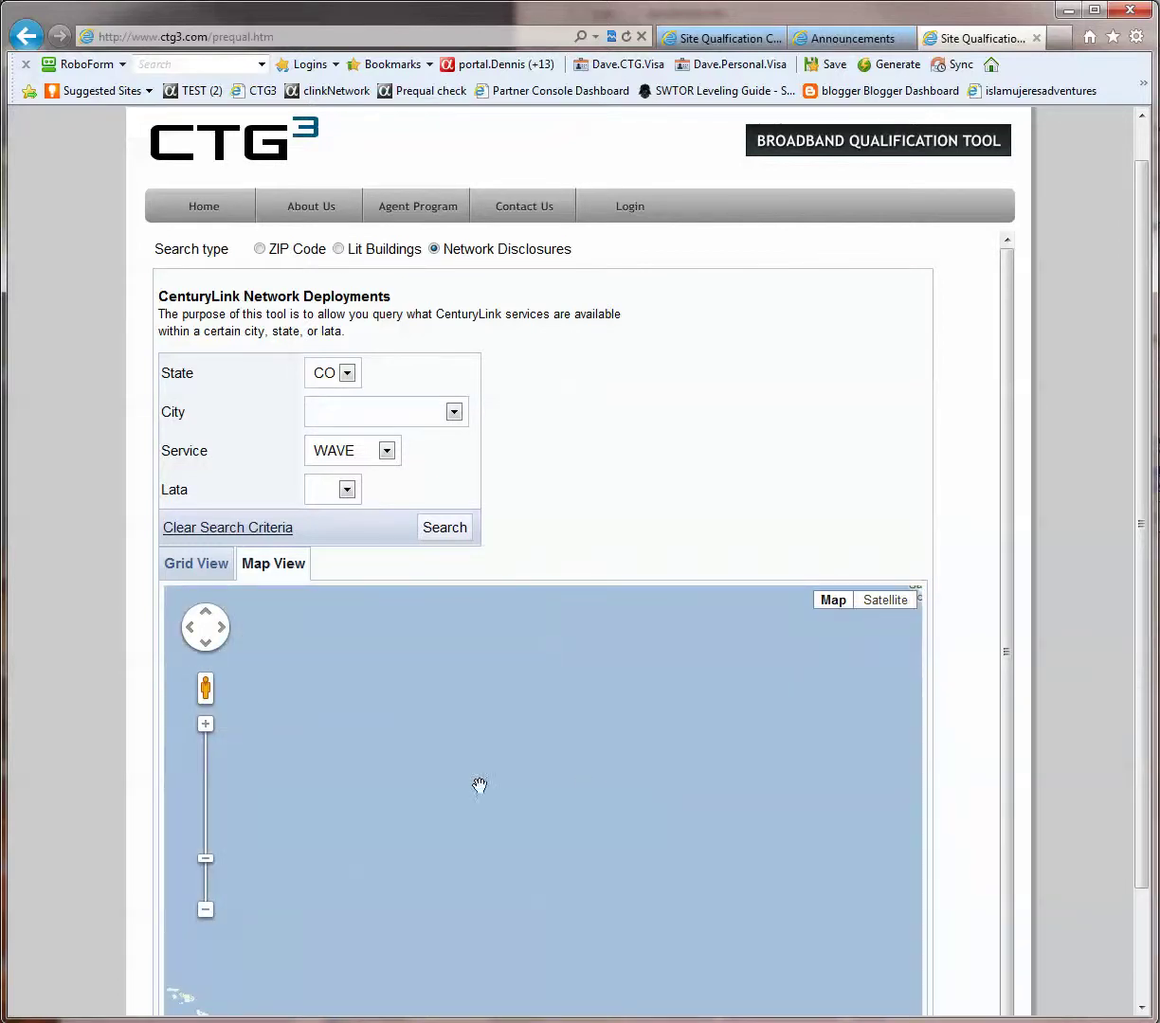
pyautogui.scroll(-2, 243, 798)
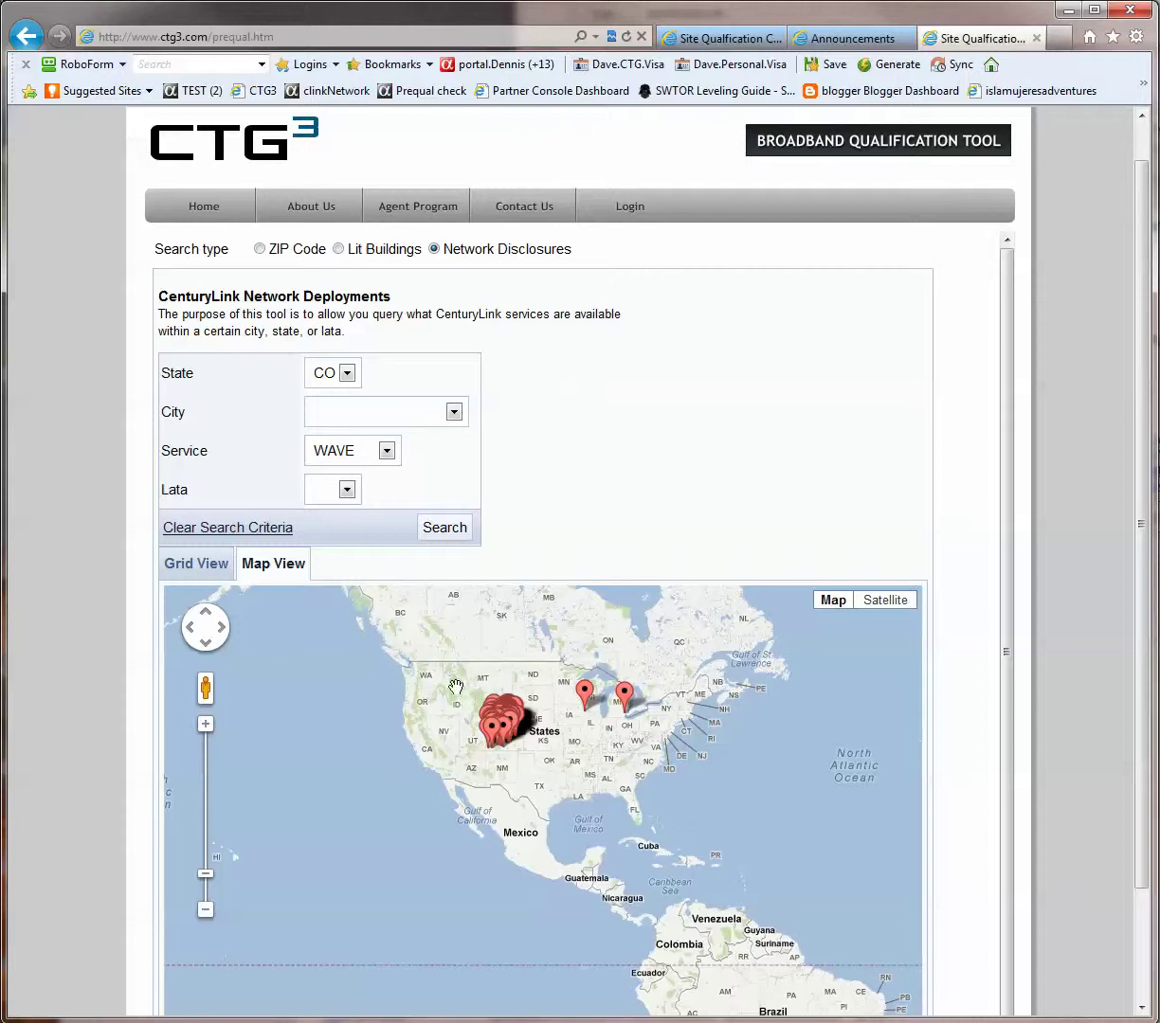
pyautogui.moveTo(537, 697); pyautogui.dragTo(588, 759)
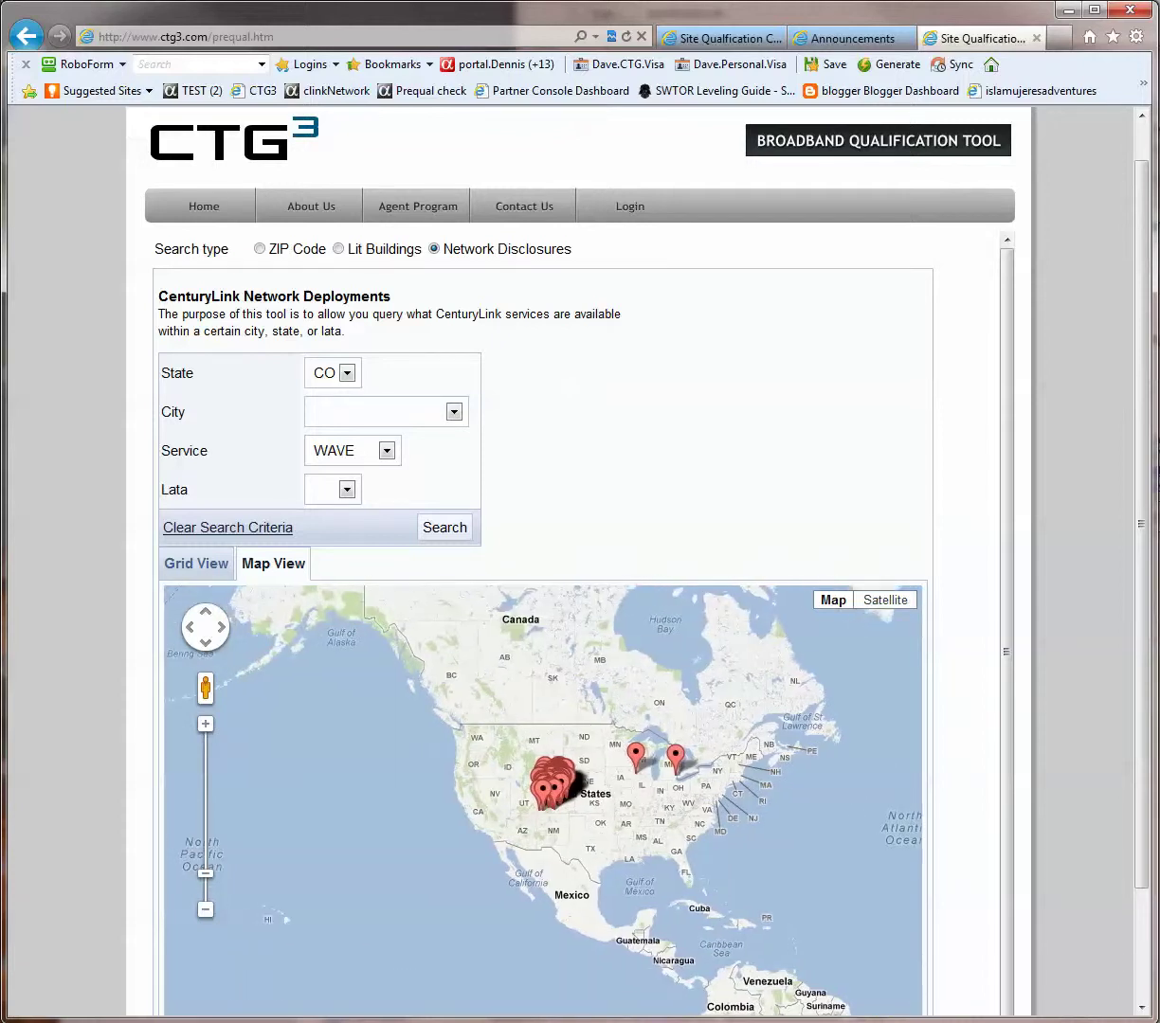
pyautogui.click(206, 725)
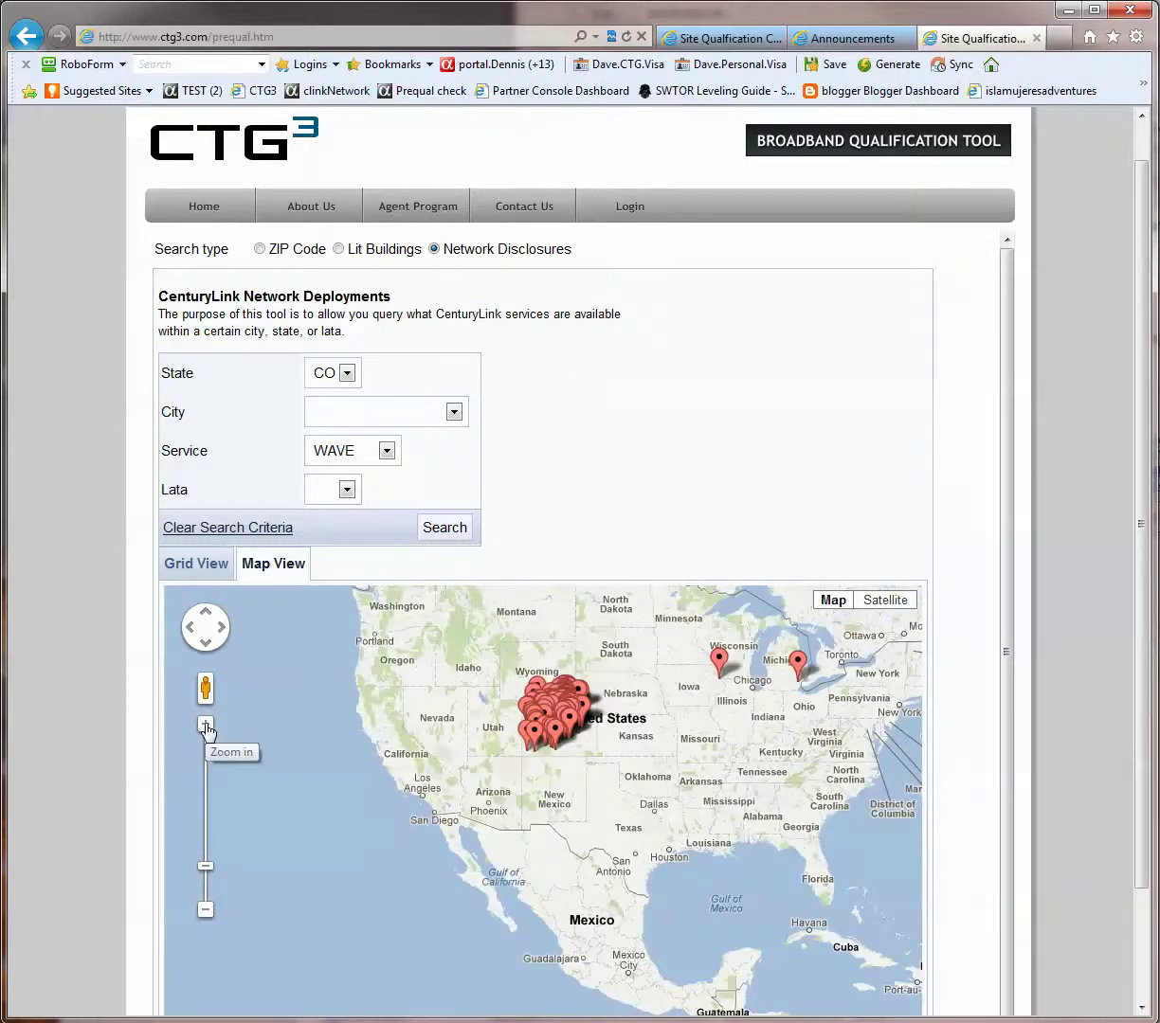
pyautogui.click(205, 725)
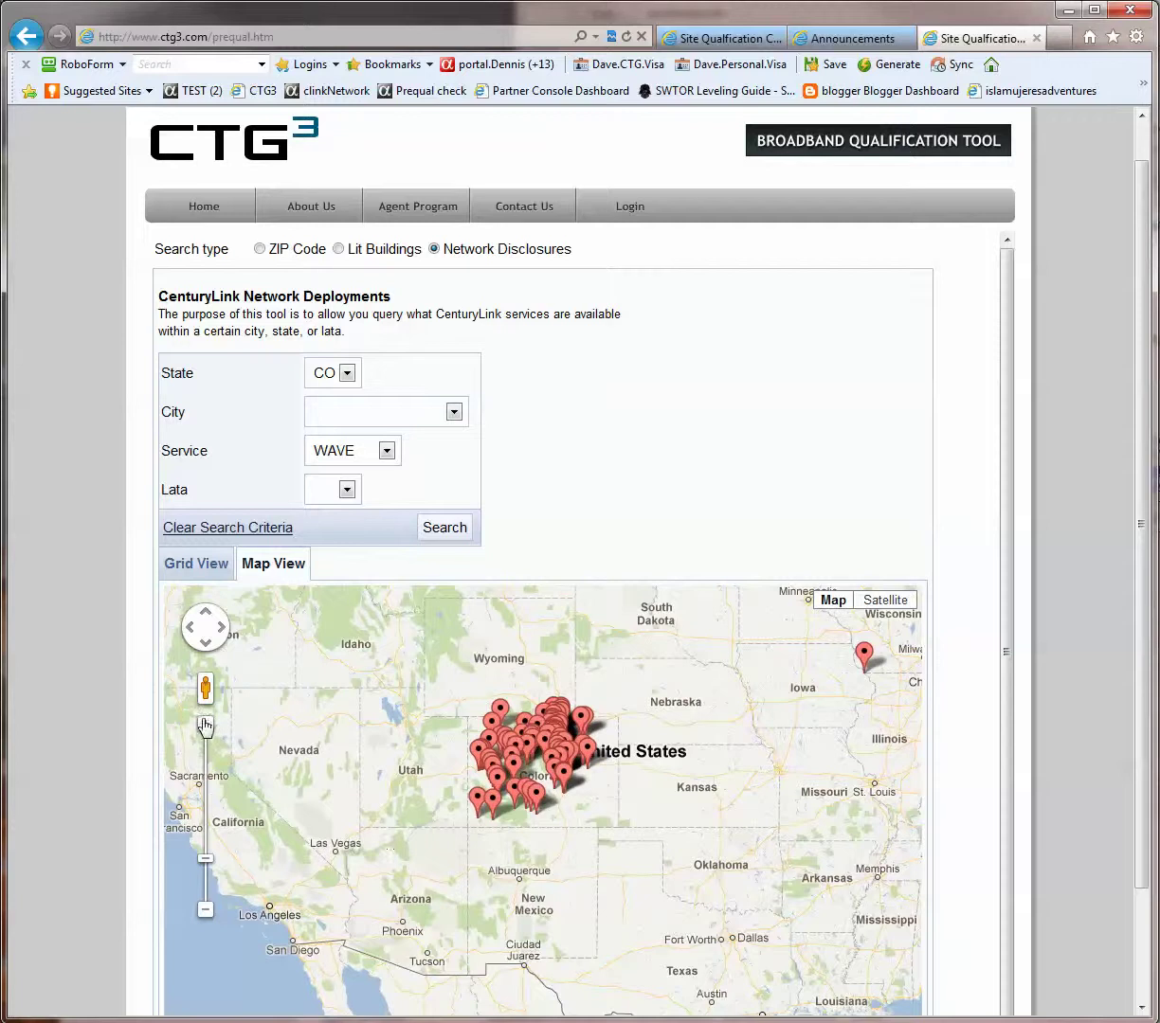
pyautogui.click(205, 726)
pyautogui.moveTo(246, 636); pyautogui.dragTo(270, 810)
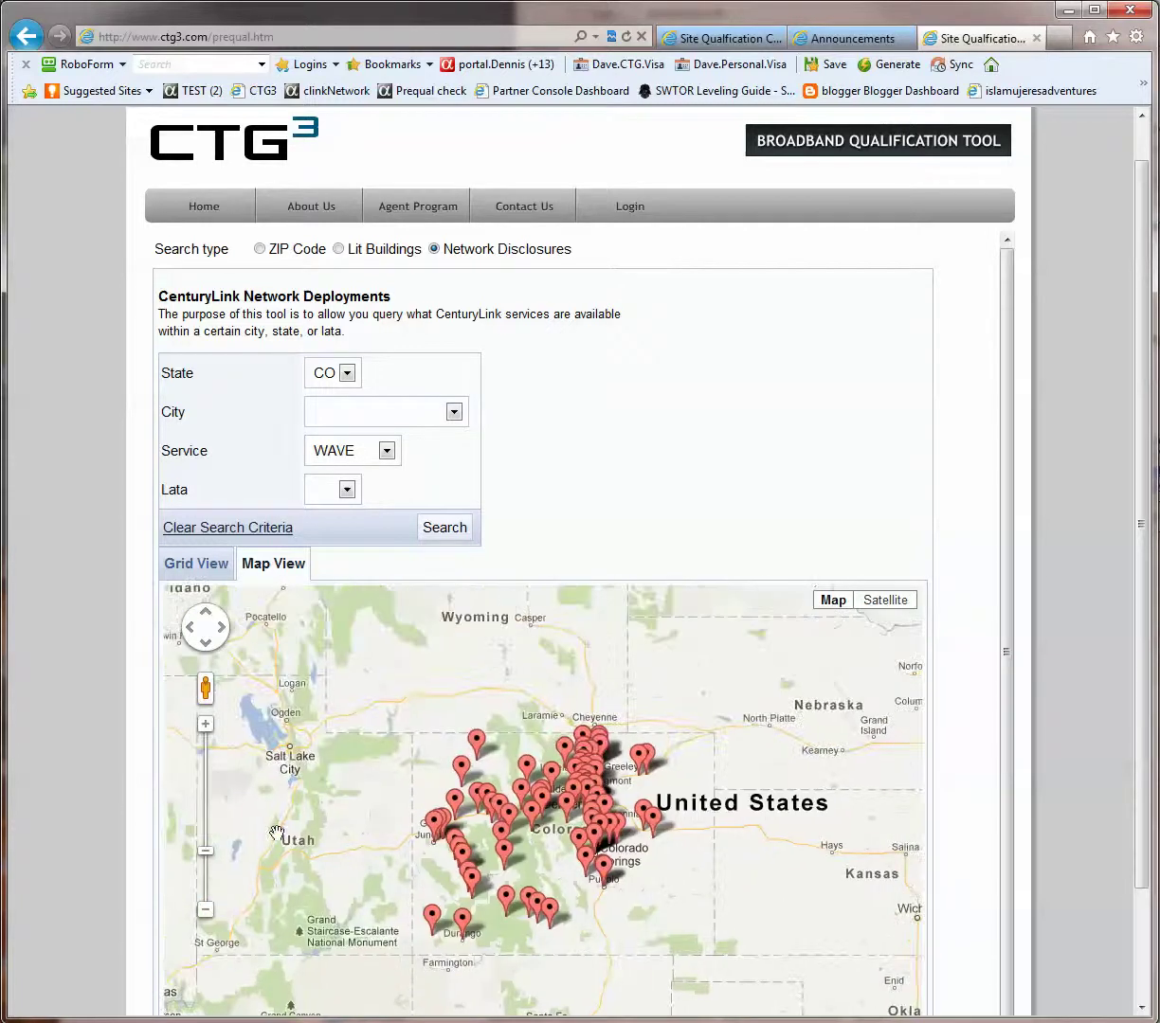
pyautogui.click(204, 726)
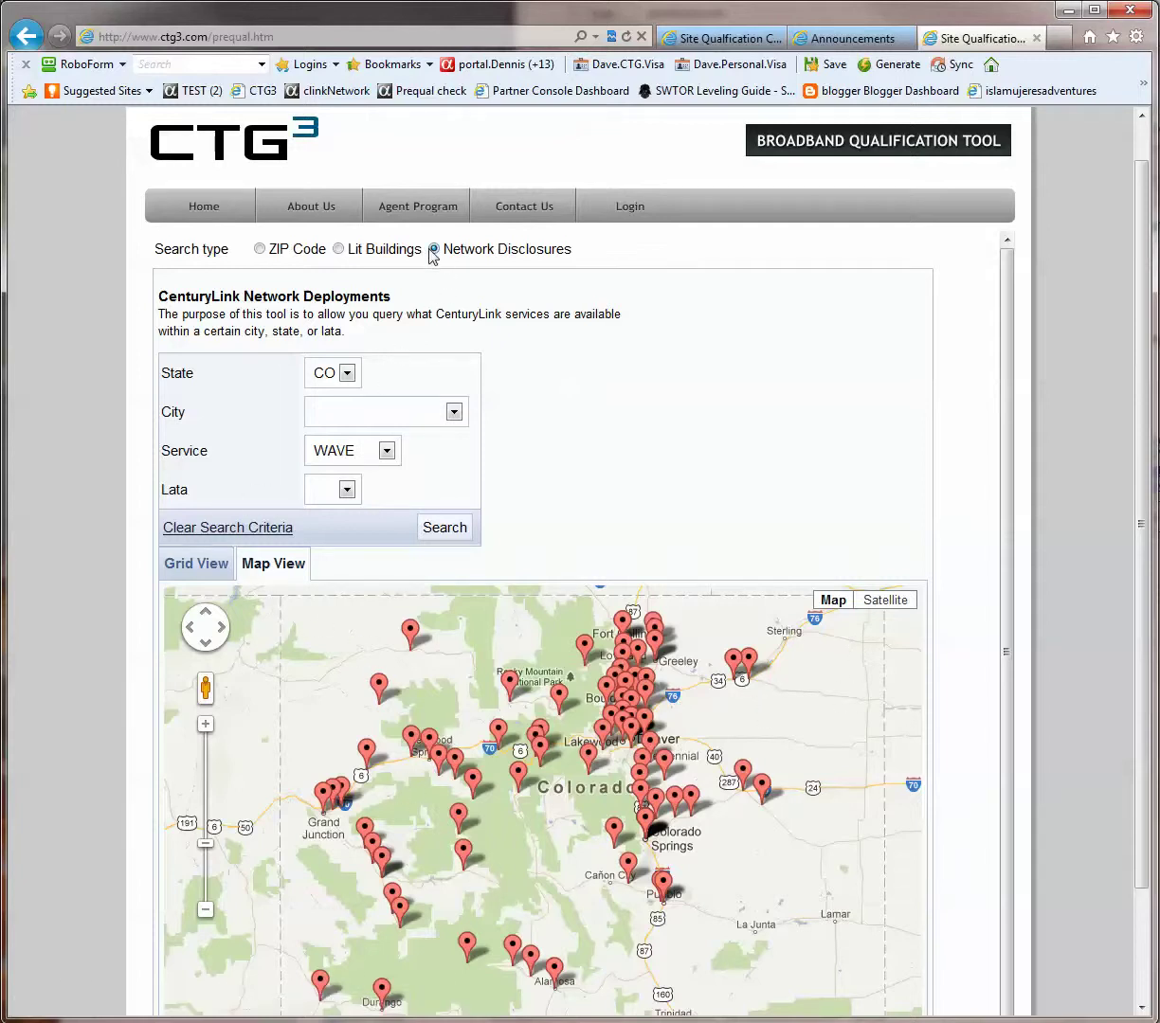
# Revisit the Lit Buildings search, return to the ZIP Code search type, and select the ZIP code already entered.
pyautogui.click(338, 248)
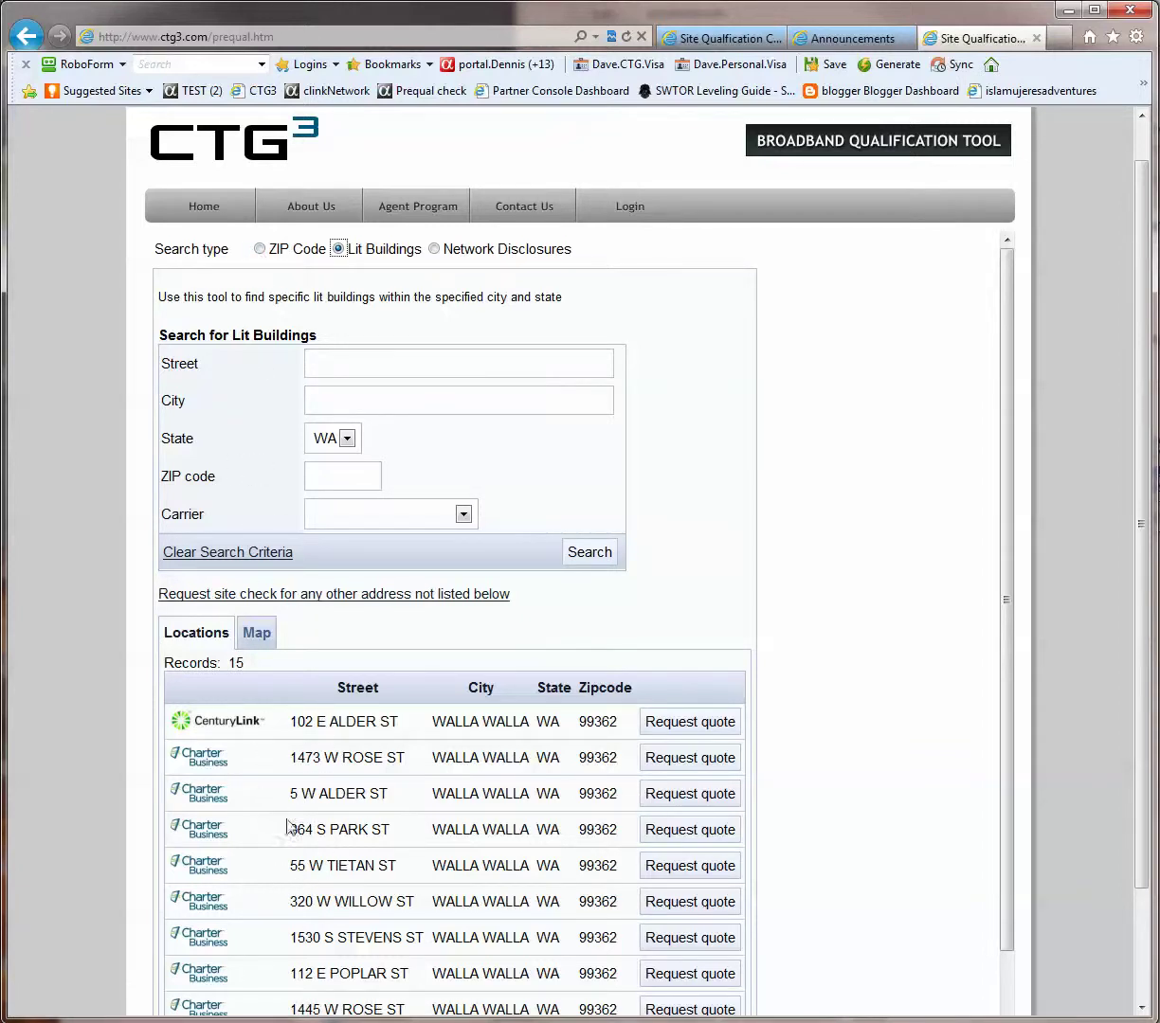
pyautogui.moveTo(1003, 513); pyautogui.dragTo(1033, 427)
pyautogui.click(258, 248)
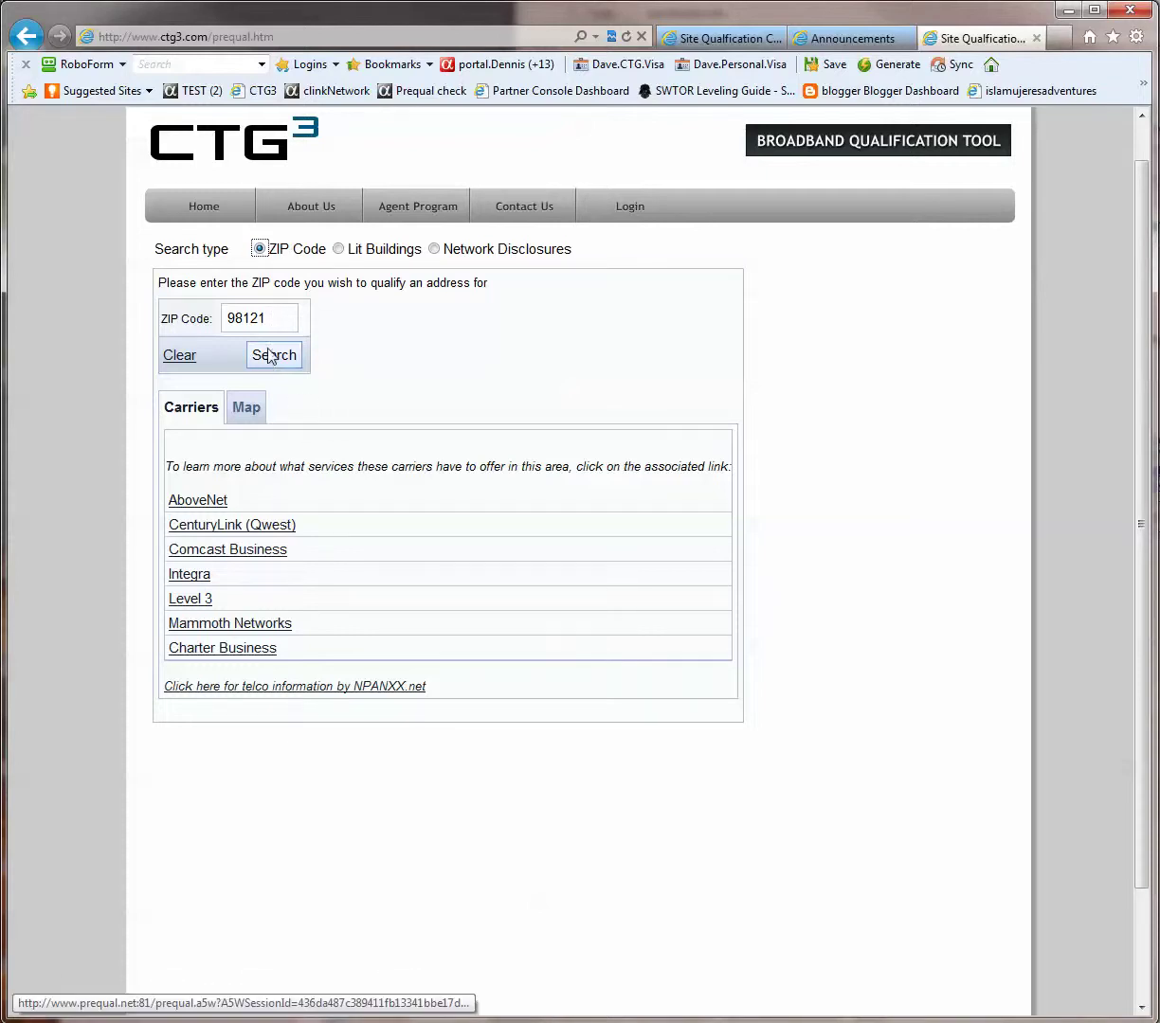
pyautogui.moveTo(273, 316); pyautogui.dragTo(201, 328)
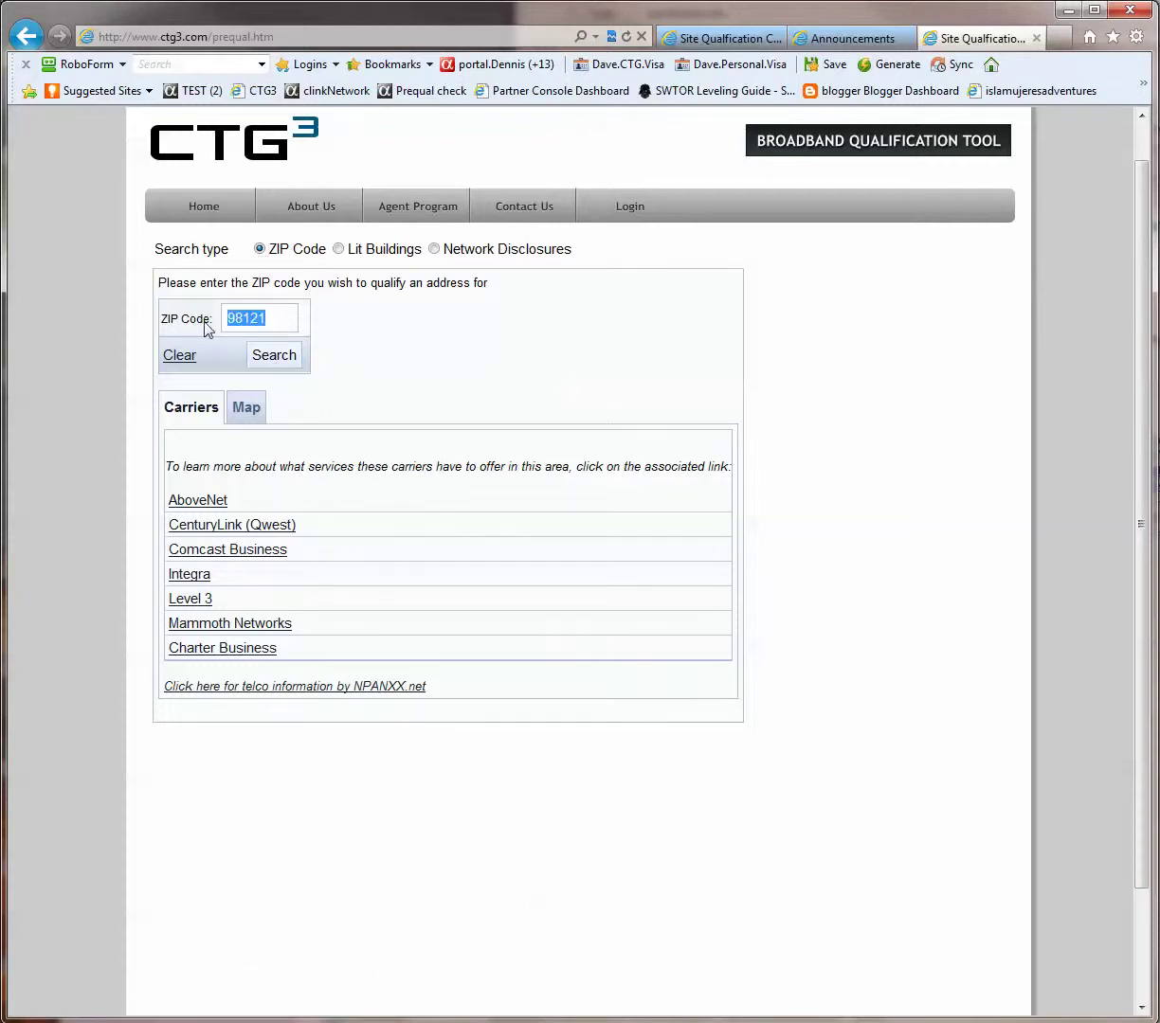